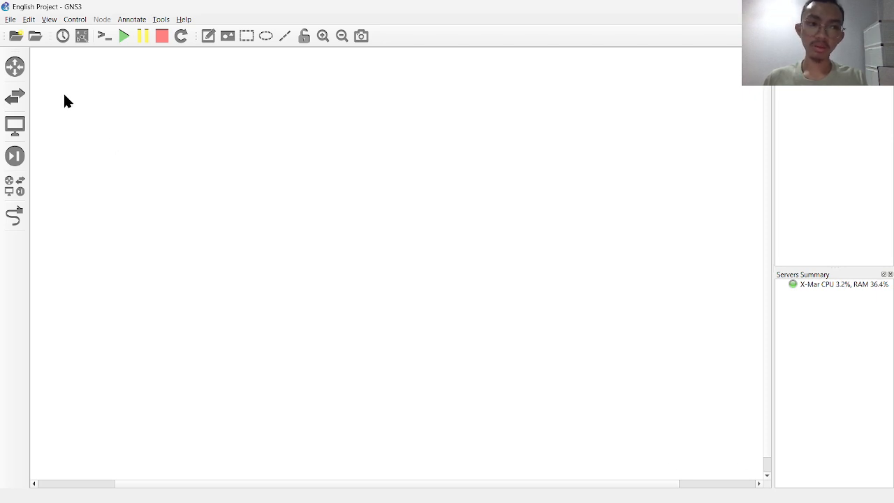
Place three c7200-new routers across the workspace and line up the middle one roughly between the other two
{"action": "left_click", "coordinate": [14, 76]}
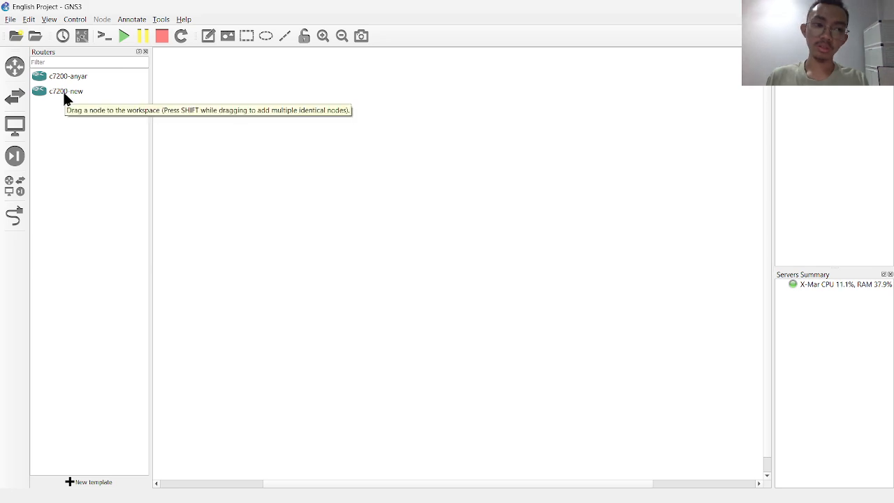
{"action": "left_click_drag", "start_coordinate": [64, 94], "coordinate": [251, 161]}
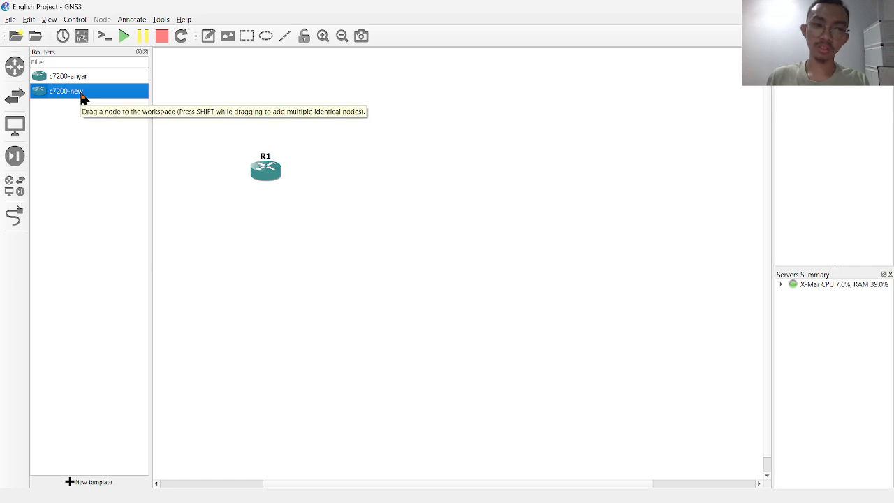
{"action": "left_click_drag", "start_coordinate": [82, 97], "coordinate": [380, 173]}
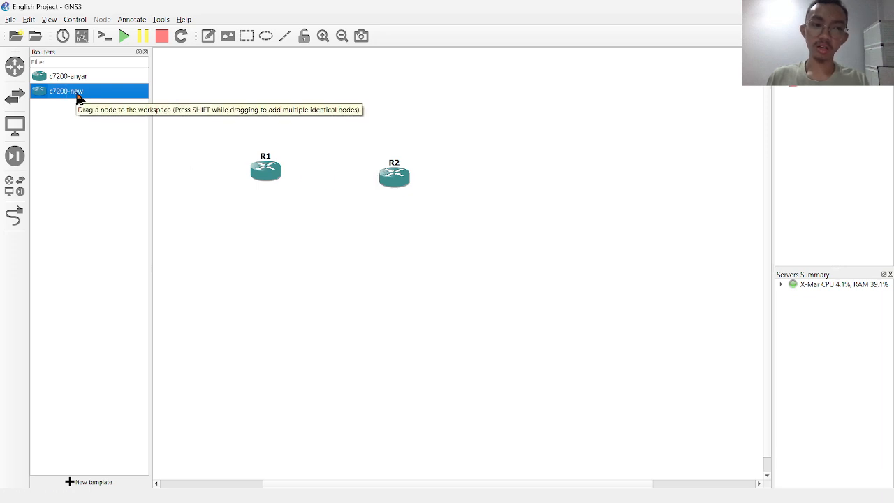
{"action": "left_click", "coordinate": [394, 174]}
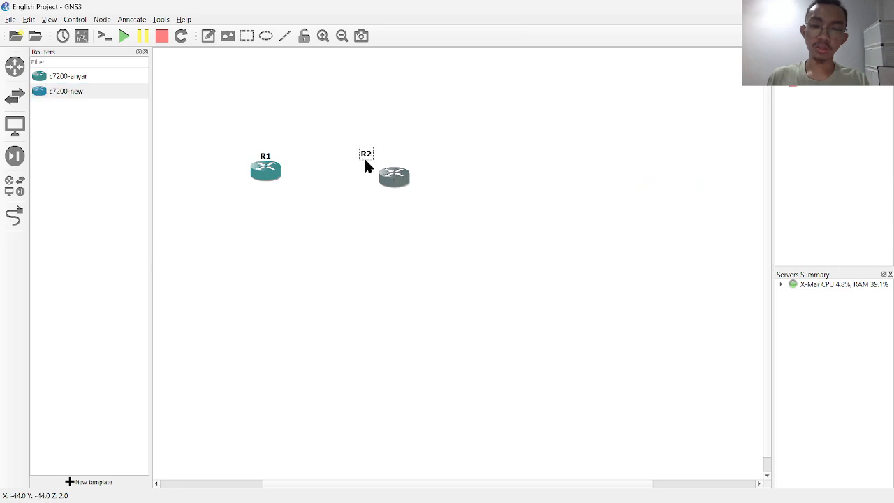
{"action": "mouse_move", "coordinate": [365, 161]}
{"action": "left_mouse_down"}
{"action": "mouse_move", "coordinate": [393, 162]}
{"action": "mouse_move", "coordinate": [354, 170]}
{"action": "mouse_move", "coordinate": [368, 170]}
{"action": "left_mouse_up"}
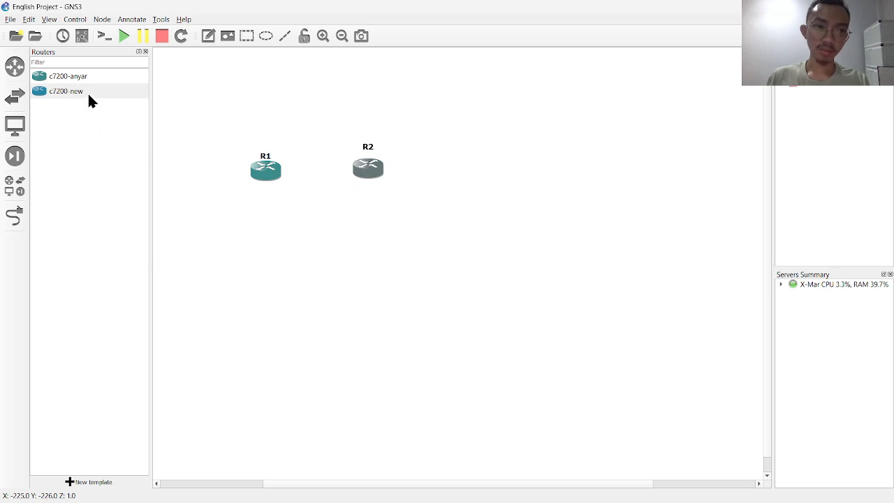
{"action": "left_click_drag", "start_coordinate": [89, 92], "coordinate": [475, 174]}
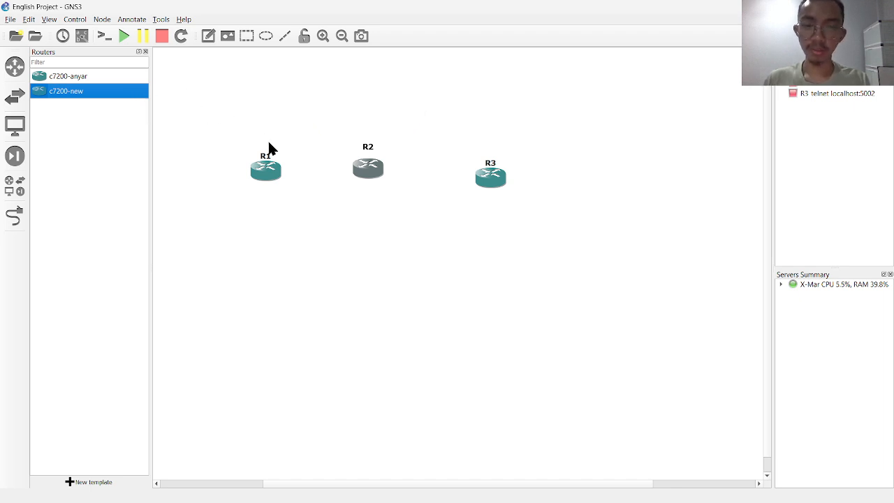
{"action": "left_click_drag", "start_coordinate": [369, 171], "coordinate": [377, 180]}
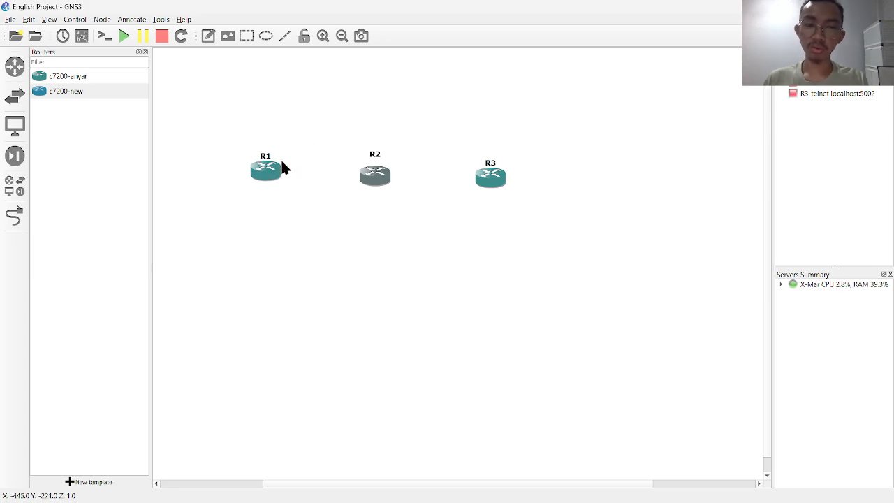
{"action": "mouse_move", "coordinate": [277, 177]}
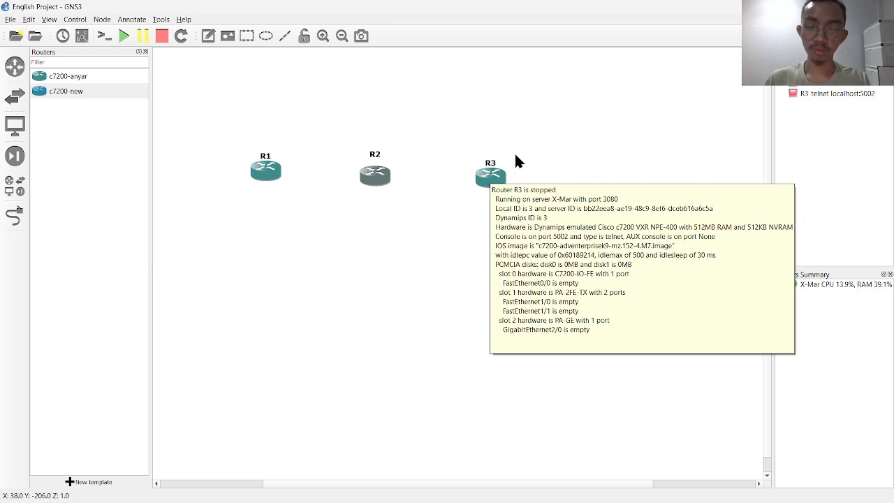
{"action": "left_click", "coordinate": [283, 186]}
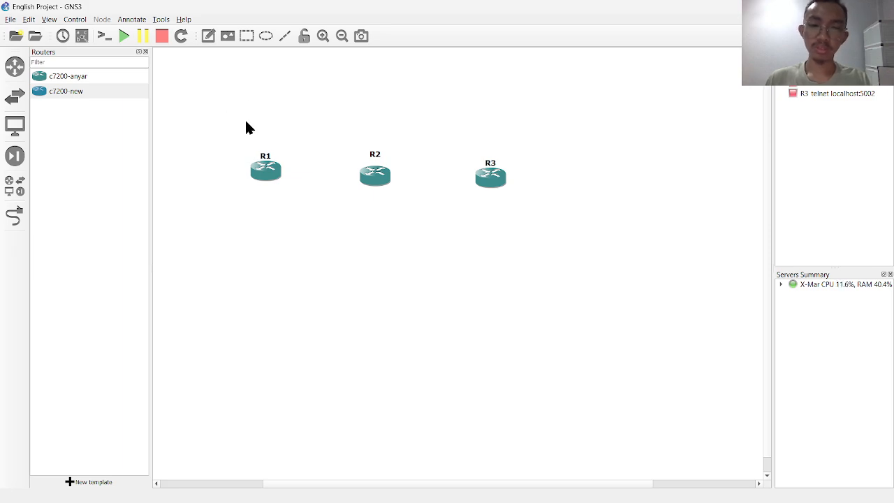
Link FastEthernet0/0 on R1 to FastEthernet0/0 on R2
{"action": "left_click", "coordinate": [15, 221]}
{"action": "left_click", "coordinate": [264, 165]}
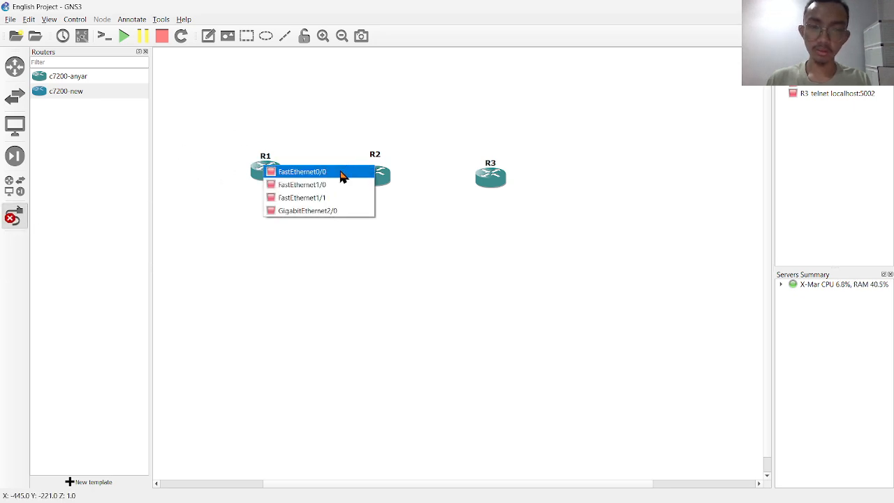
{"action": "left_click", "coordinate": [343, 175]}
{"action": "left_click", "coordinate": [376, 178]}
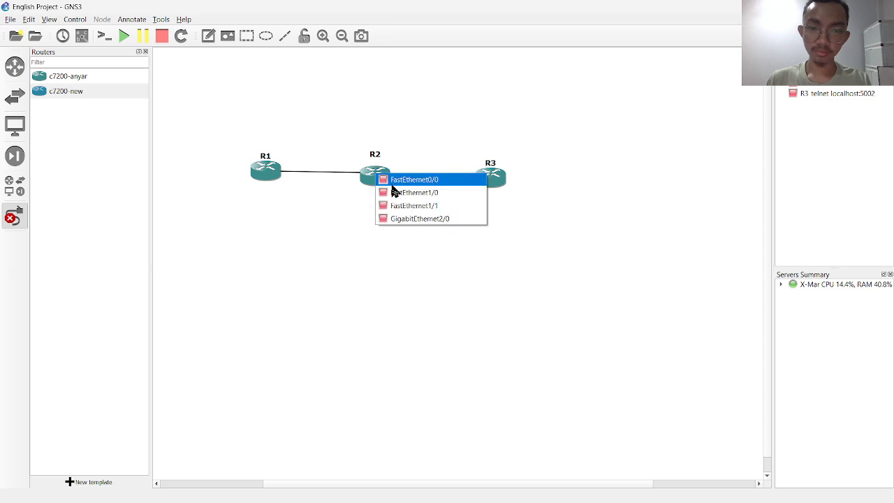
{"action": "left_click", "coordinate": [391, 183]}
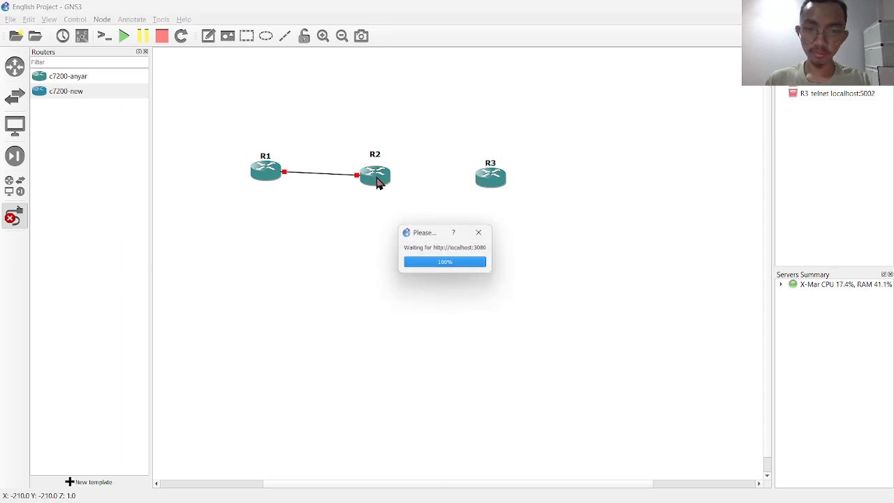
Link FastEthernet1/0 on R2 to FastEthernet0/0 on R3
{"action": "left_click", "coordinate": [376, 176]}
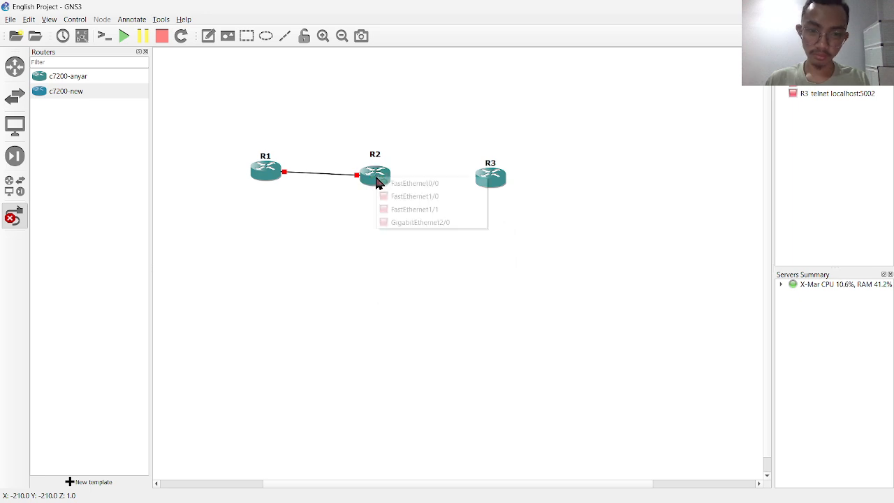
{"action": "left_click", "coordinate": [399, 194]}
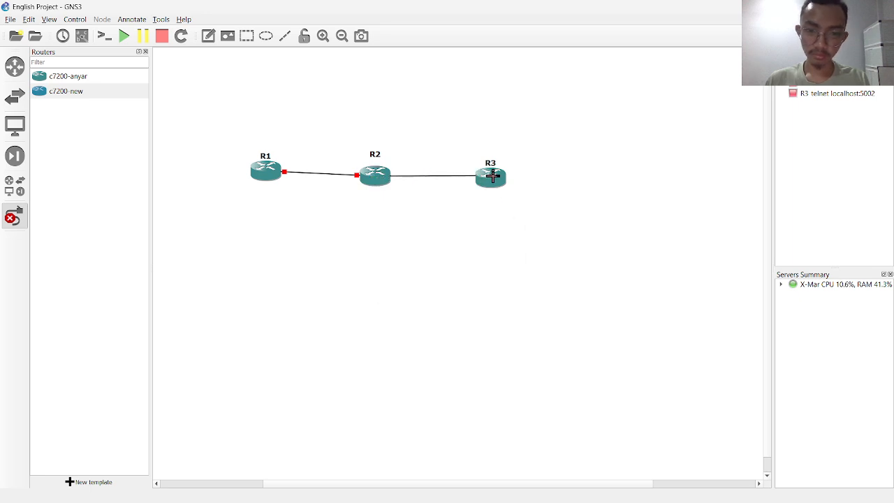
{"action": "left_click", "coordinate": [493, 175]}
{"action": "left_click", "coordinate": [498, 182]}
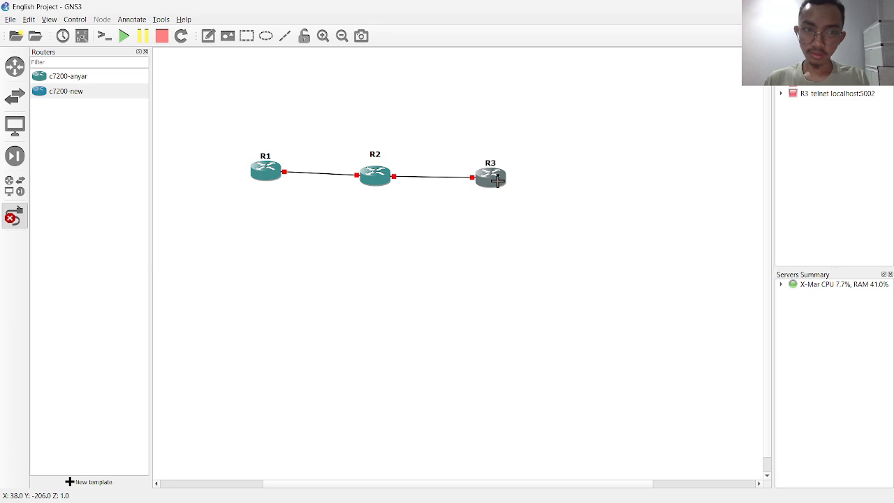
Start all devices in the topology and leave link-adding mode
{"action": "left_click", "coordinate": [122, 34]}
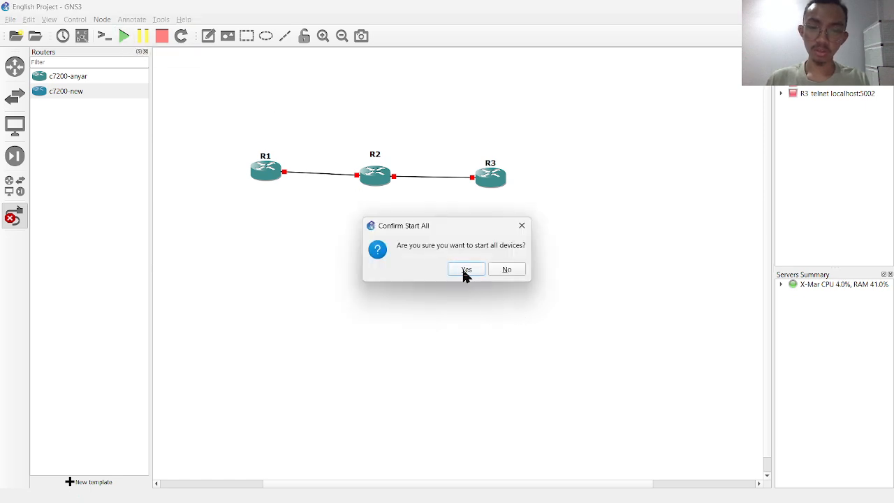
{"action": "left_click", "coordinate": [464, 269]}
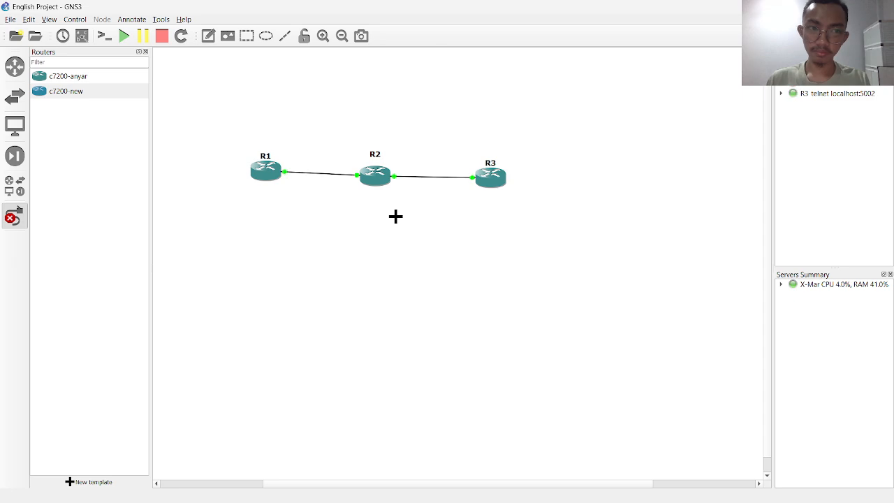
{"action": "left_click", "coordinate": [21, 221]}
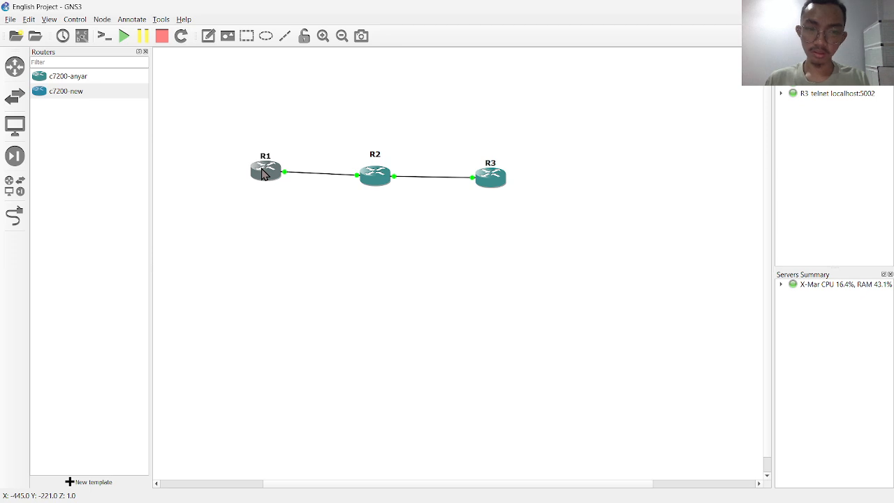
Open R1's console, examine its boot output in an enlarged window, and minimise the console with the session kept open
{"action": "double_click", "coordinate": [264, 174]}
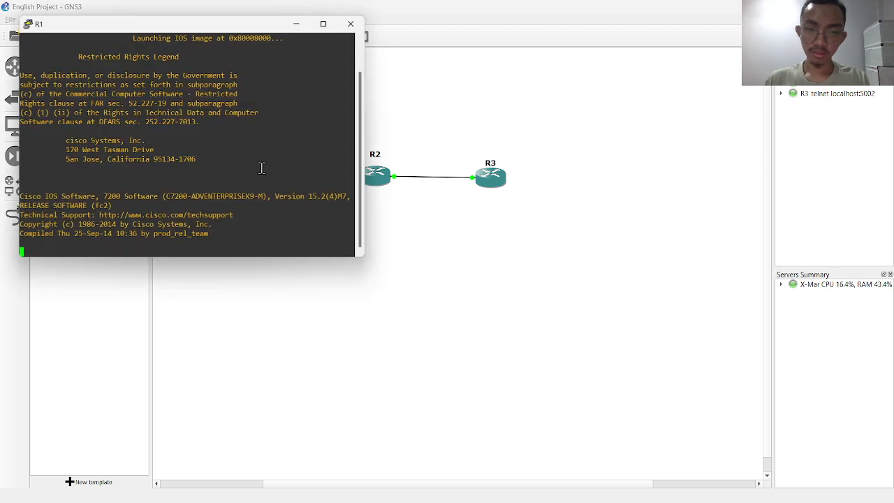
{"action": "left_click", "coordinate": [350, 24]}
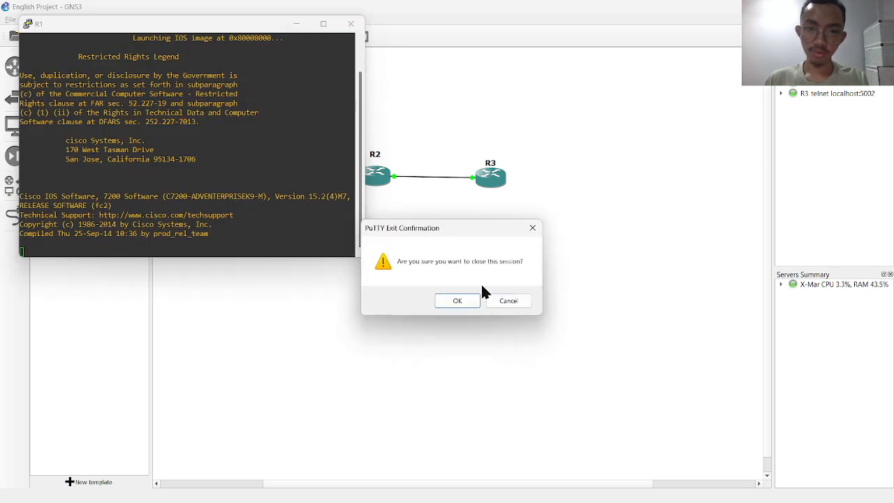
{"action": "left_click", "coordinate": [500, 301]}
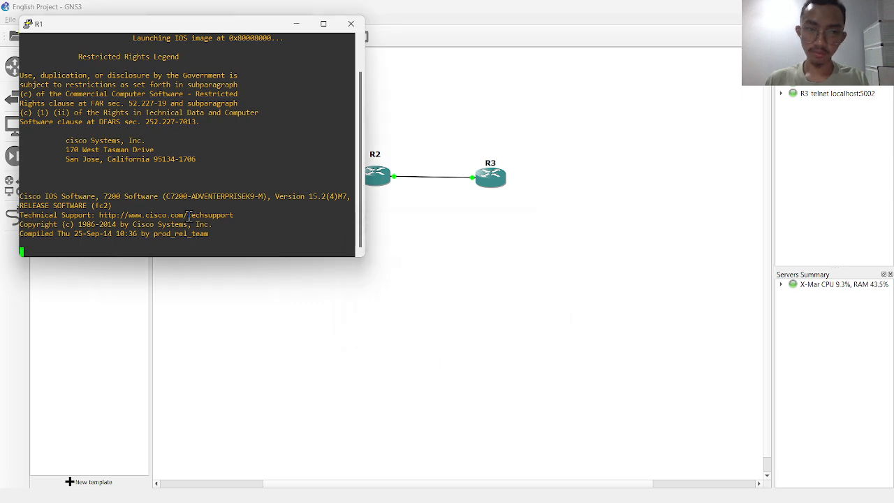
{"action": "left_click", "coordinate": [296, 25]}
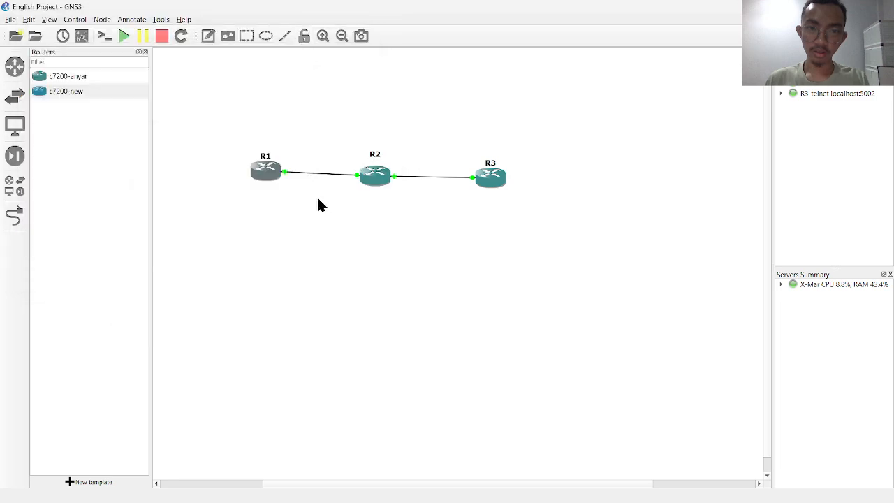
{"action": "double_click", "coordinate": [264, 169]}
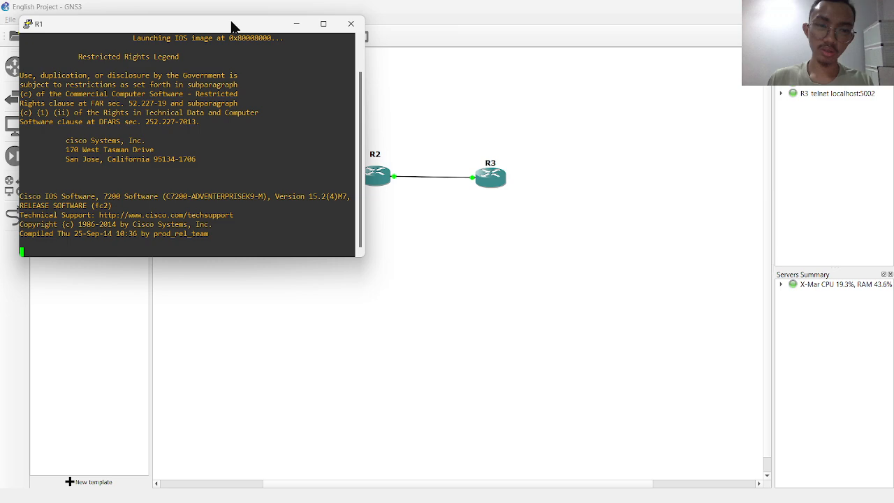
{"action": "left_click_drag", "start_coordinate": [234, 26], "coordinate": [340, 64]}
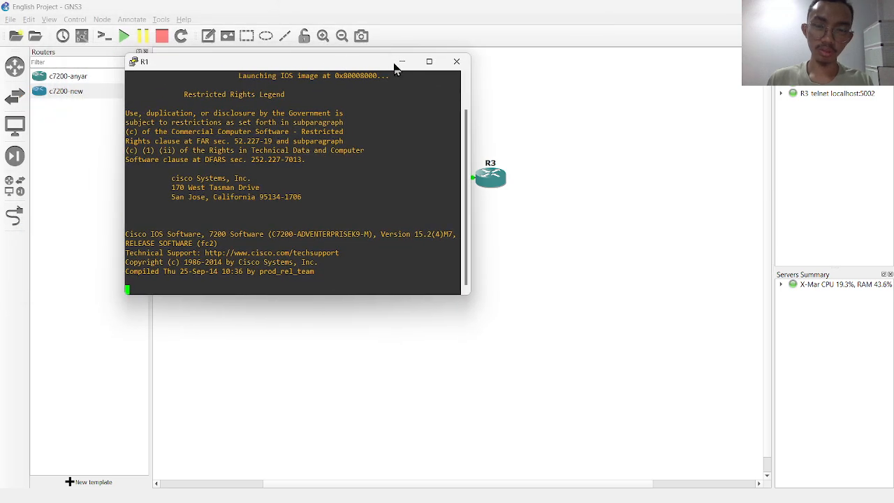
{"action": "left_click", "coordinate": [429, 63]}
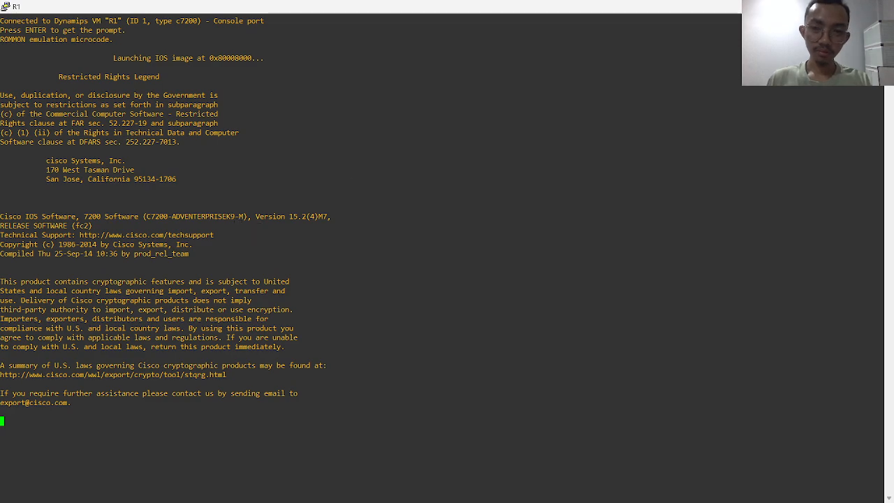
{"action": "left_click", "coordinate": [853, 7]}
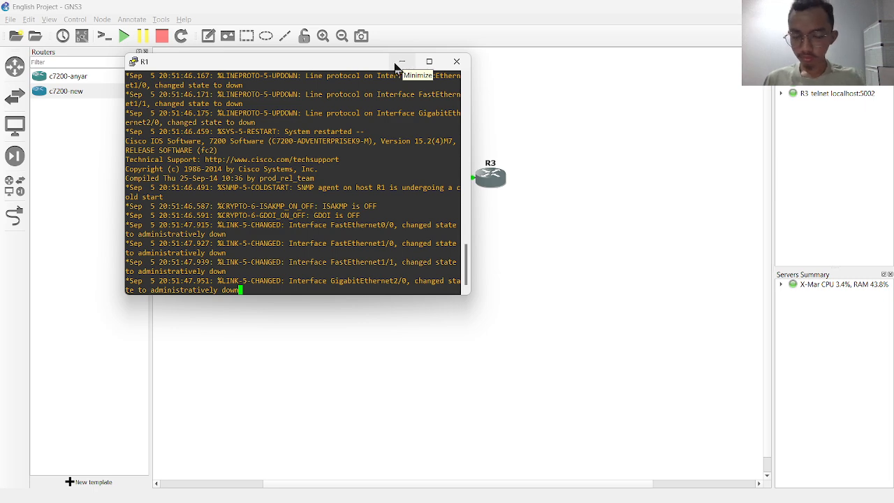
{"action": "left_click", "coordinate": [403, 65]}
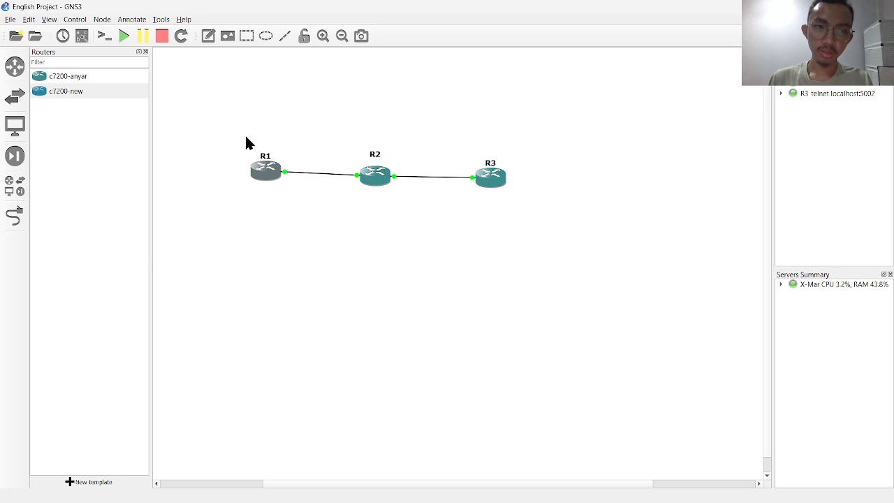
Shift R1 slightly away from R2 and add the note 10.10.10.0/24 above the link between them
{"action": "left_click_drag", "start_coordinate": [271, 172], "coordinate": [247, 183]}
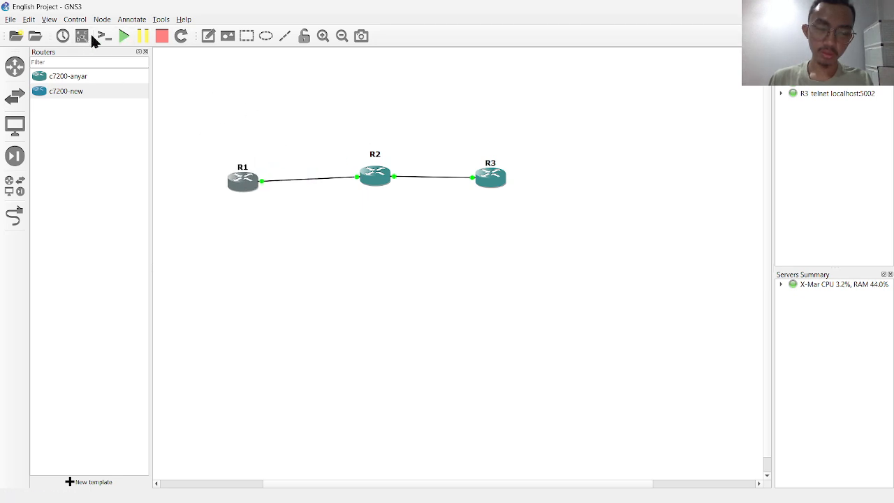
{"action": "left_click", "coordinate": [206, 36]}
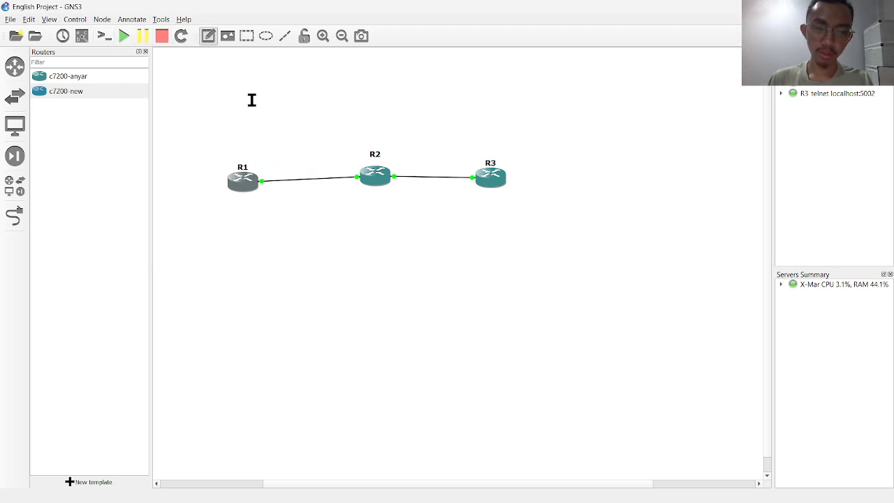
{"action": "left_click", "coordinate": [279, 138]}
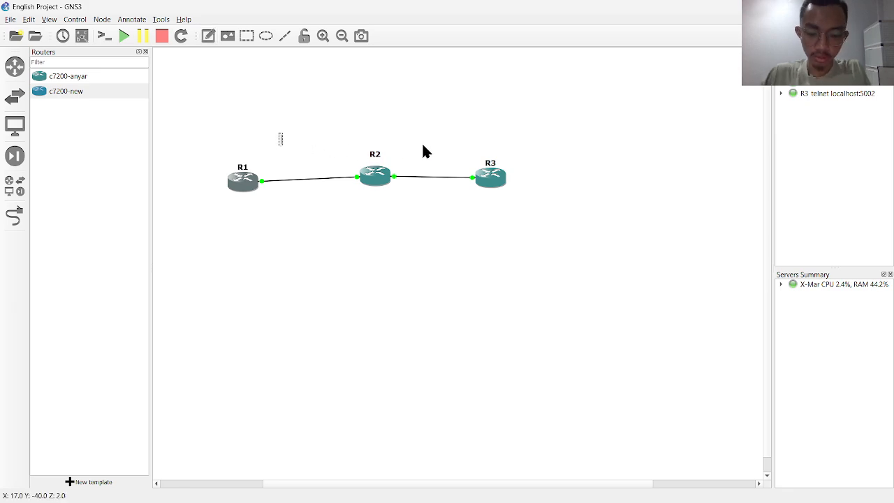
{"action": "type", "text": "10.10.10.0"}
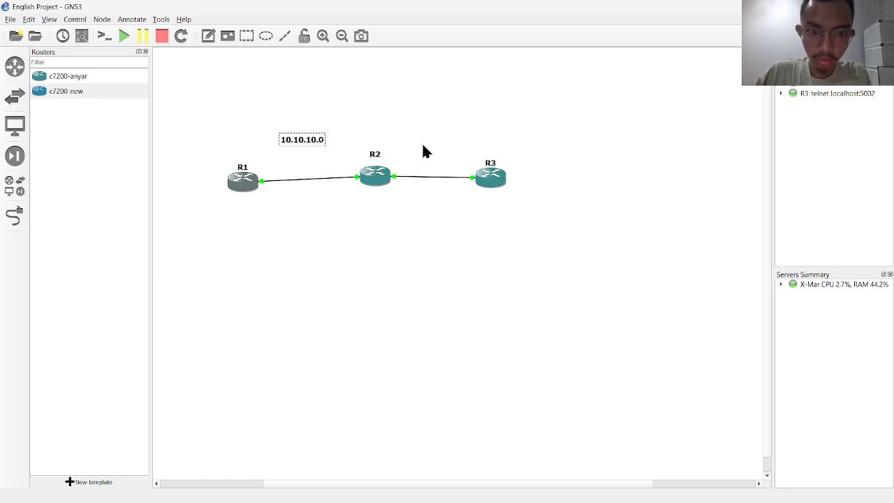
{"action": "type", "text": "/24"}
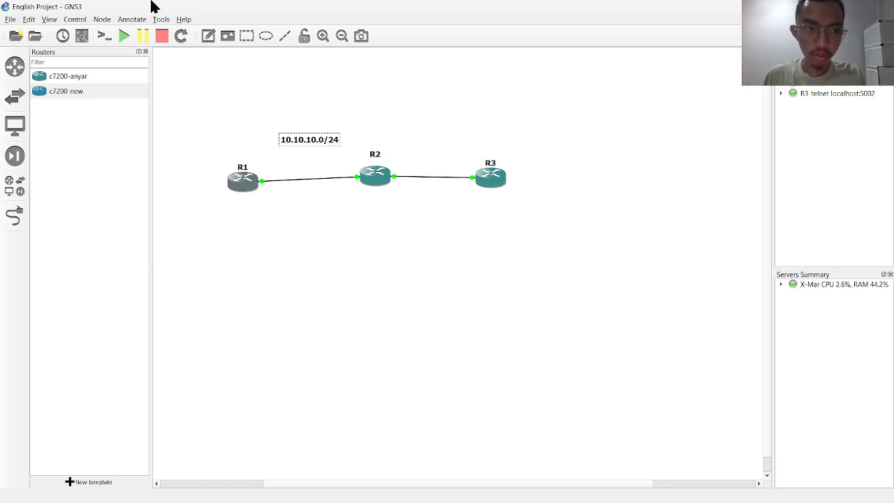
Add the note 20.20.20.0/24 above the link between R2 and R3
{"action": "left_click", "coordinate": [207, 36]}
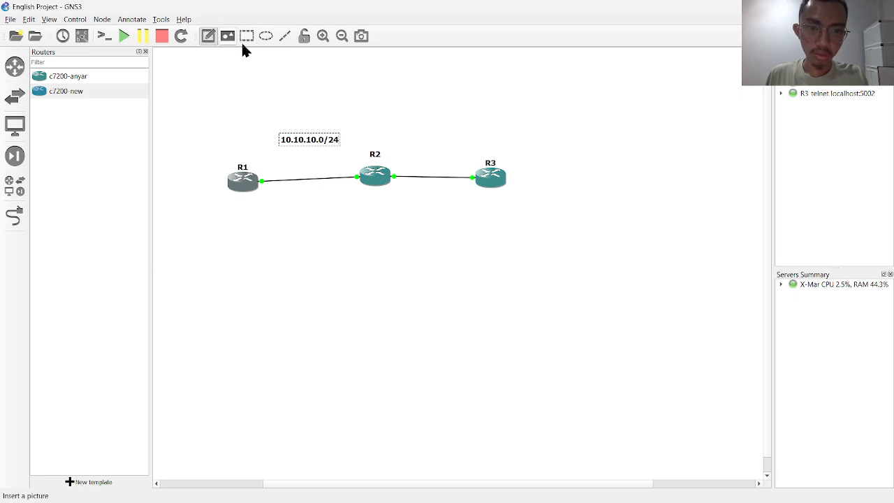
{"action": "left_click", "coordinate": [395, 136]}
{"action": "type", "text": "2"}
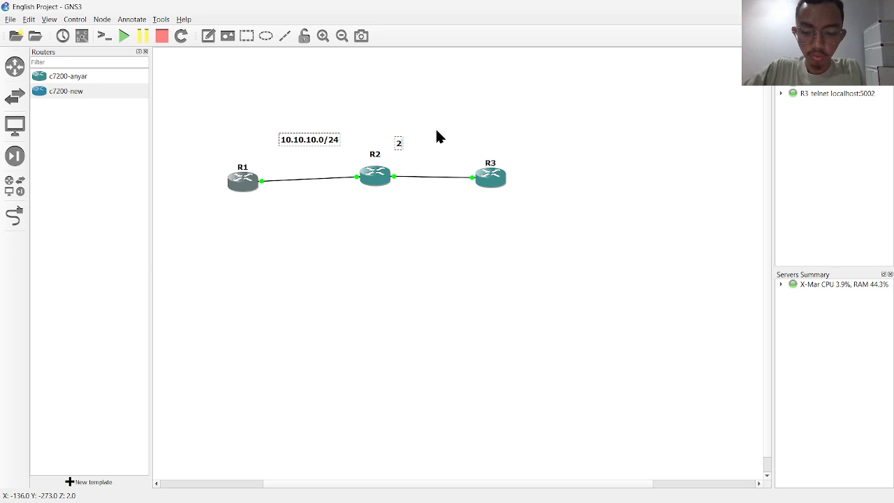
{"action": "type", "text": "0.20.20"}
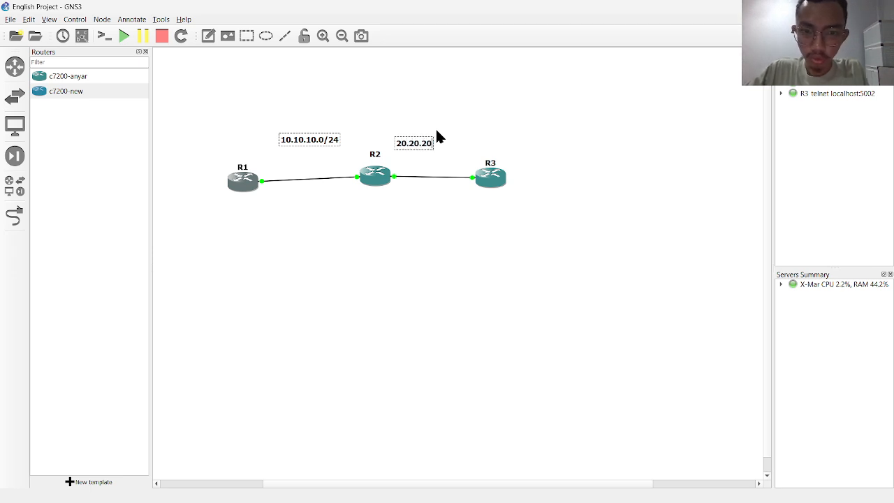
{"action": "type", "text": ".0/"}
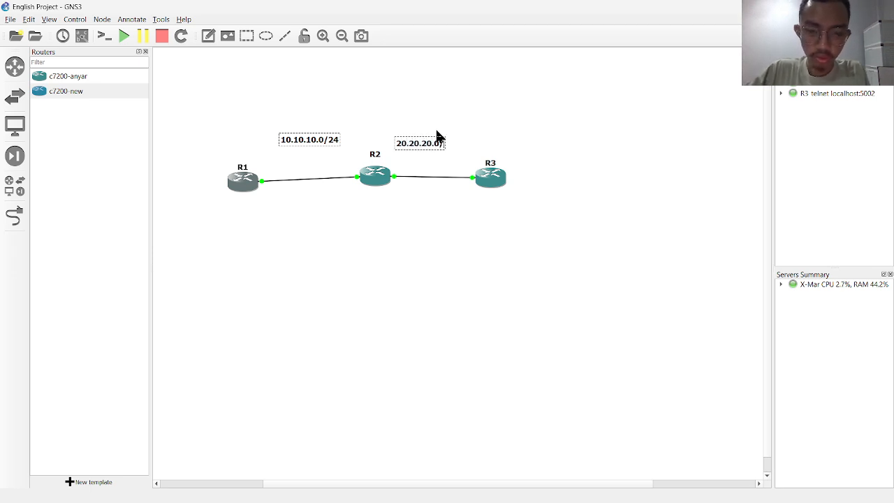
{"action": "type", "text": "24"}
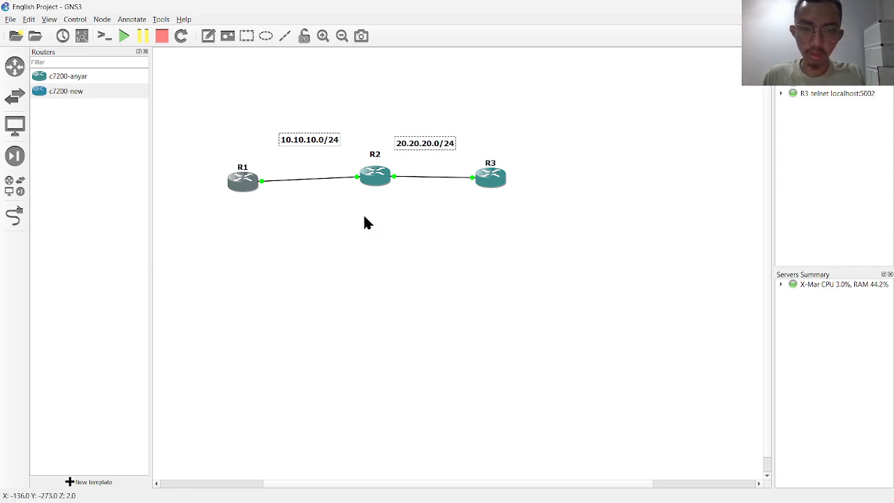
{"action": "left_click", "coordinate": [363, 78]}
Add the note Area 0 above the 10.10.10.0/24 label
{"action": "left_click", "coordinate": [208, 35]}
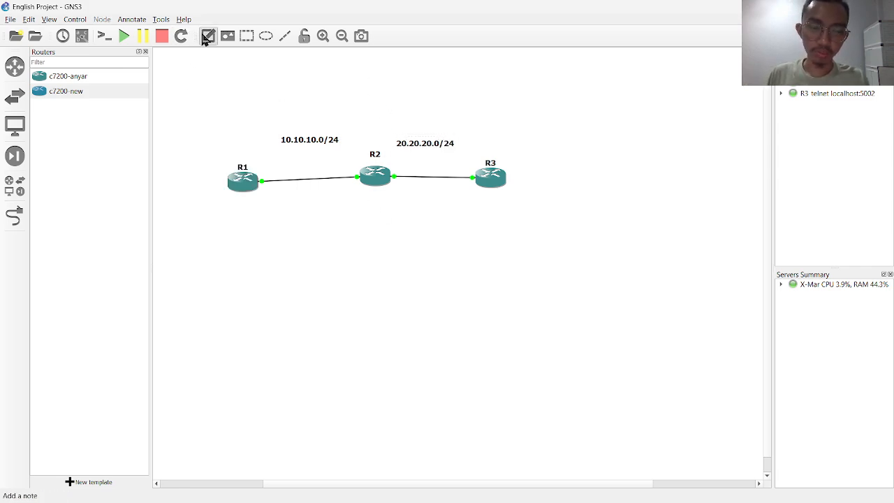
{"action": "left_click", "coordinate": [282, 116]}
{"action": "type", "text": "Area 0"}
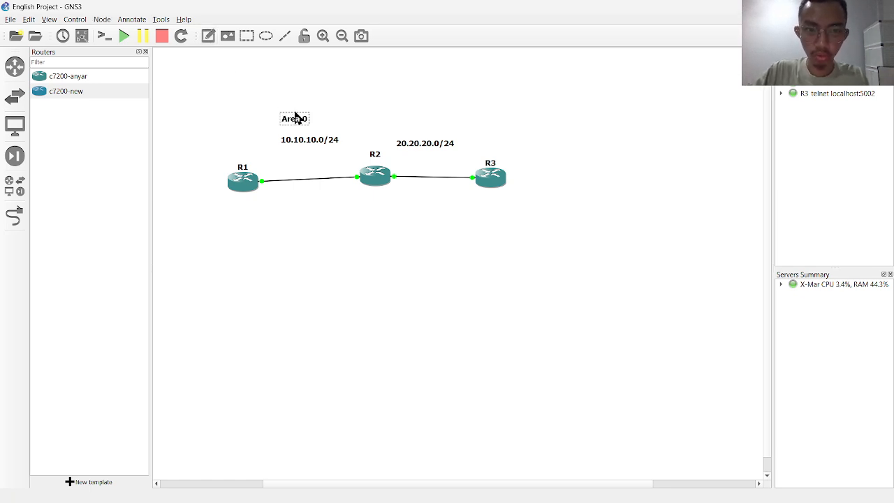
Add the note Area 1 above the 20.20.20.0/24 label and shift R2 slightly down, away from the labels
{"action": "left_click", "coordinate": [208, 36]}
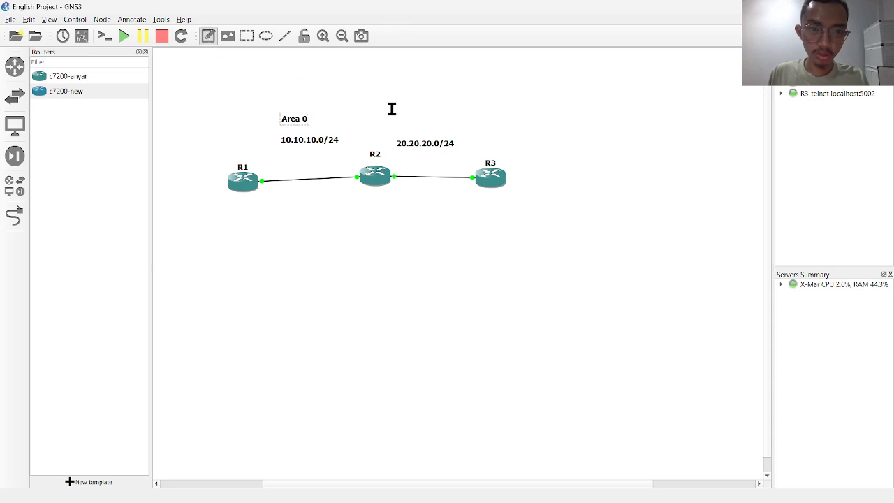
{"action": "left_click", "coordinate": [403, 104]}
{"action": "type", "text": "Area"}
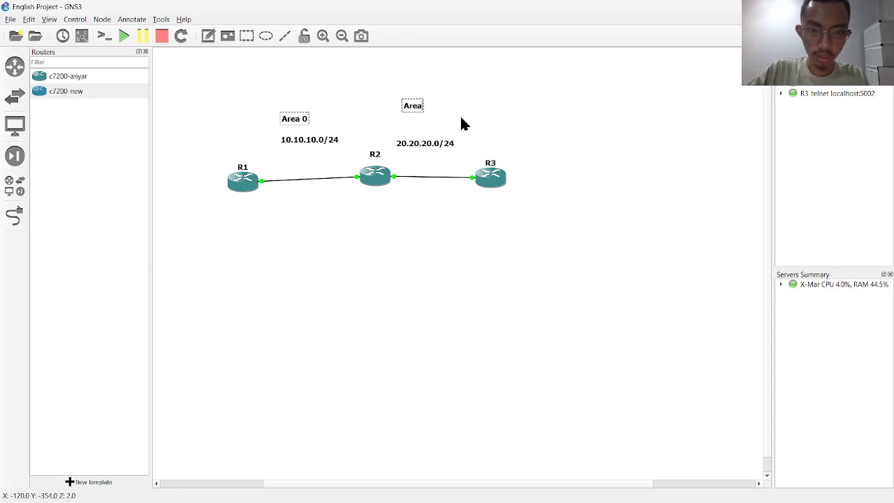
{"action": "type", "text": " 1"}
{"action": "left_click", "coordinate": [467, 99]}
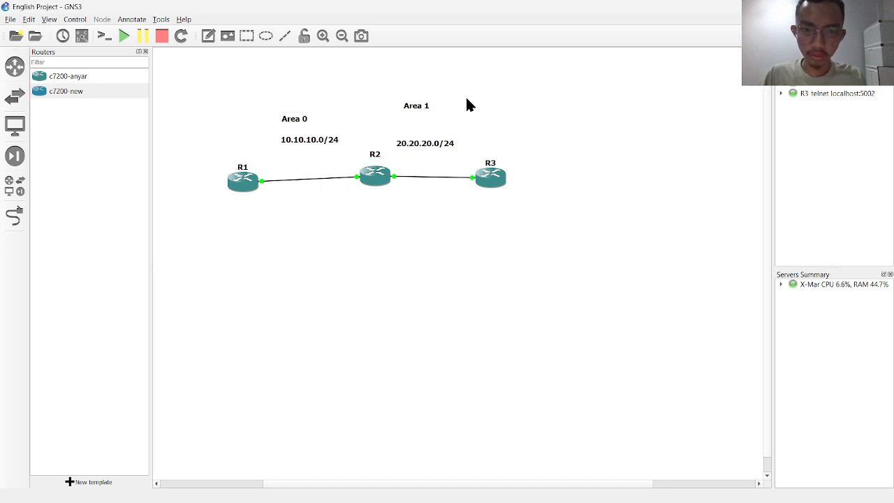
{"action": "left_click_drag", "start_coordinate": [375, 175], "coordinate": [382, 182]}
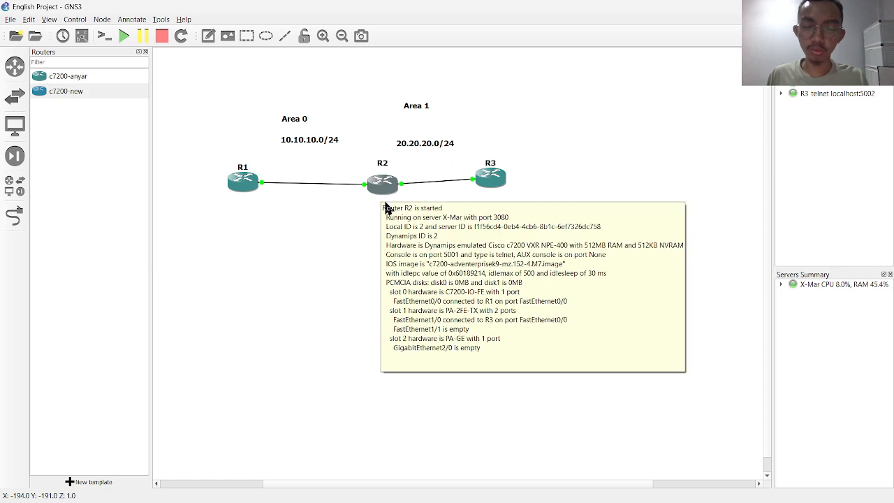
Open R1's console, enter global configuration mode with conf t, and move the console window lower over the topology
{"action": "double_click", "coordinate": [241, 170]}
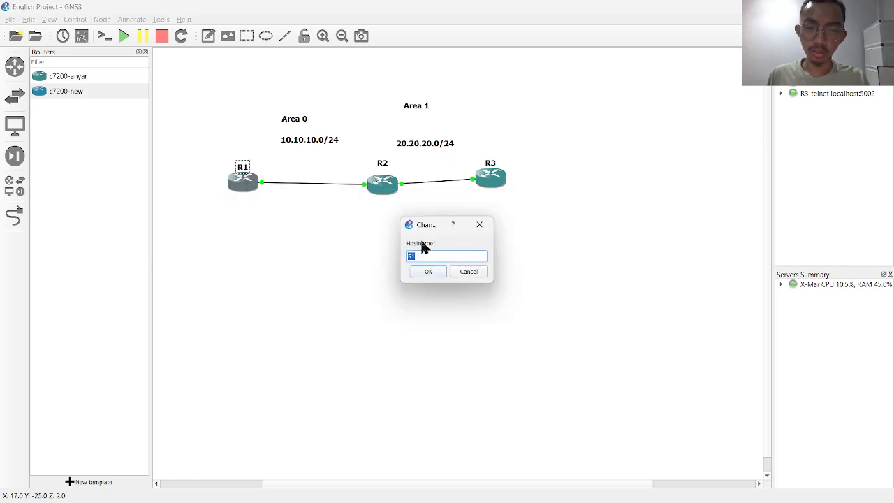
{"action": "left_click", "coordinate": [478, 224]}
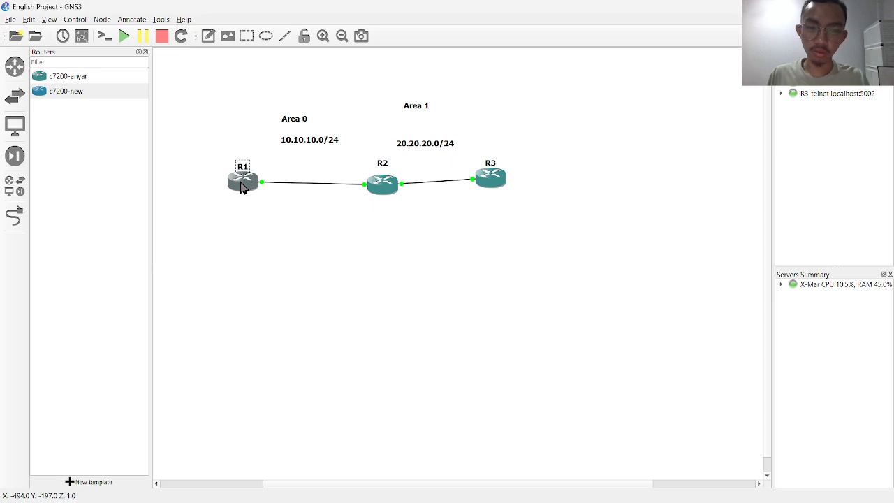
{"action": "double_click", "coordinate": [241, 183]}
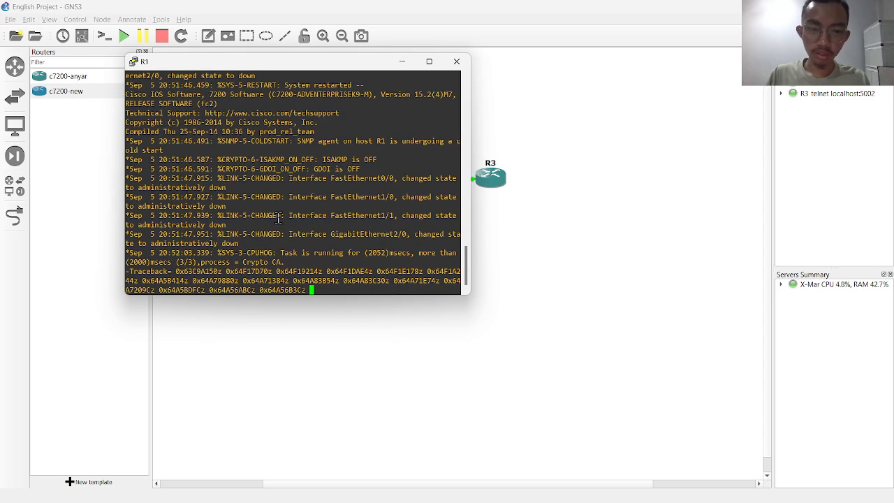
{"action": "key", "text": "Return"}
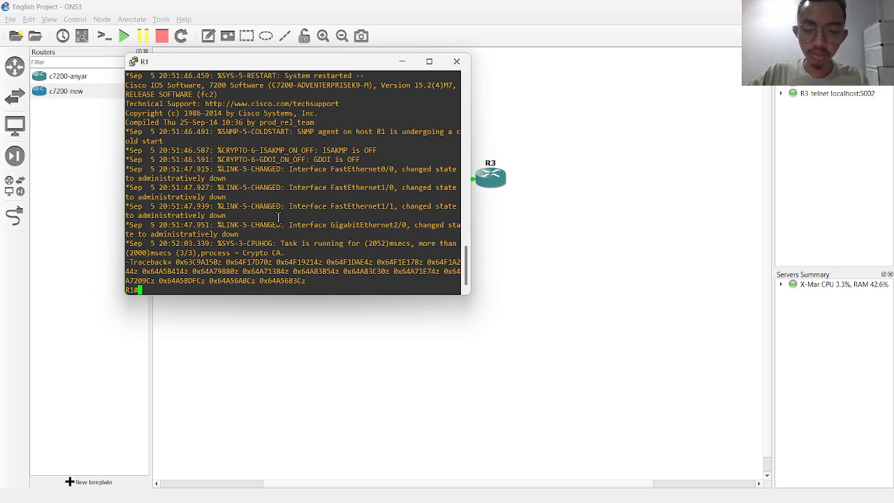
{"action": "type", "text": "conf t"}
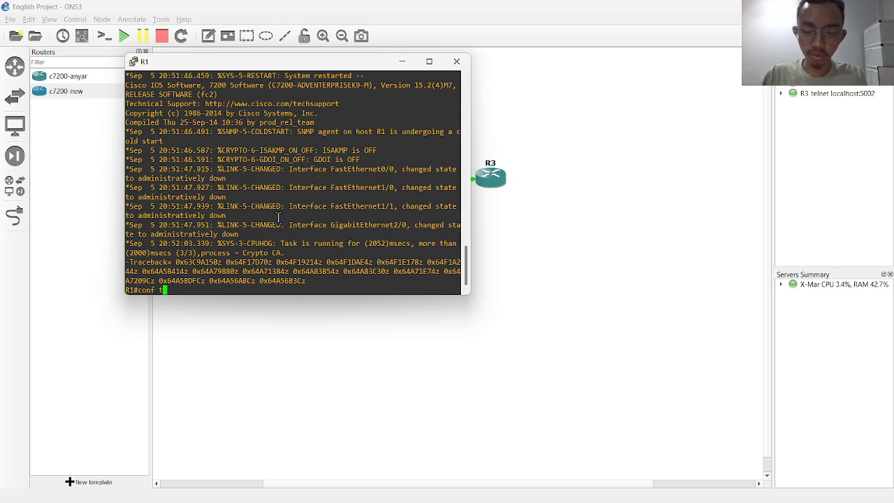
{"action": "key", "text": "Return"}
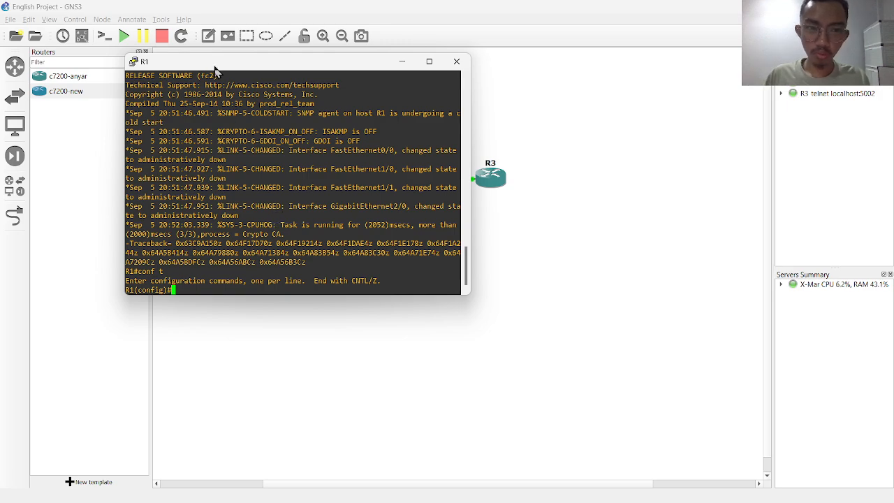
{"action": "left_click_drag", "start_coordinate": [249, 65], "coordinate": [250, 132]}
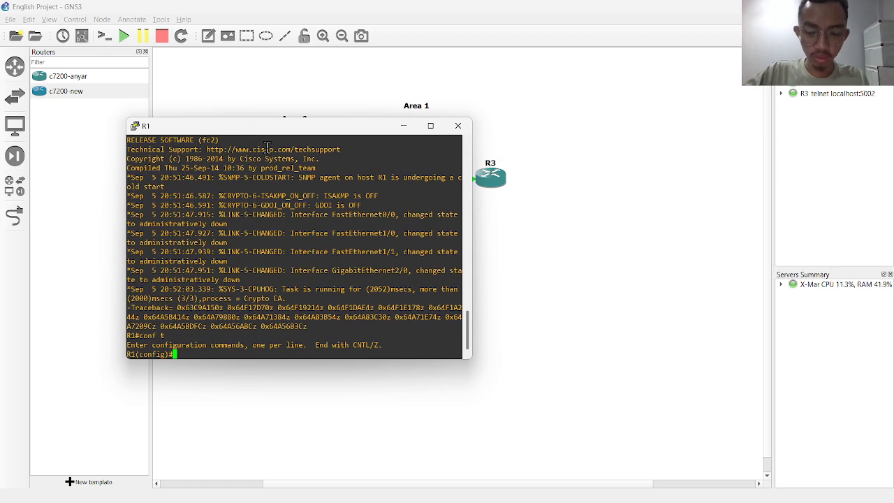
Enter interface fa0/0 on R1 and enable it with no sh
{"action": "type", "text": "int "}
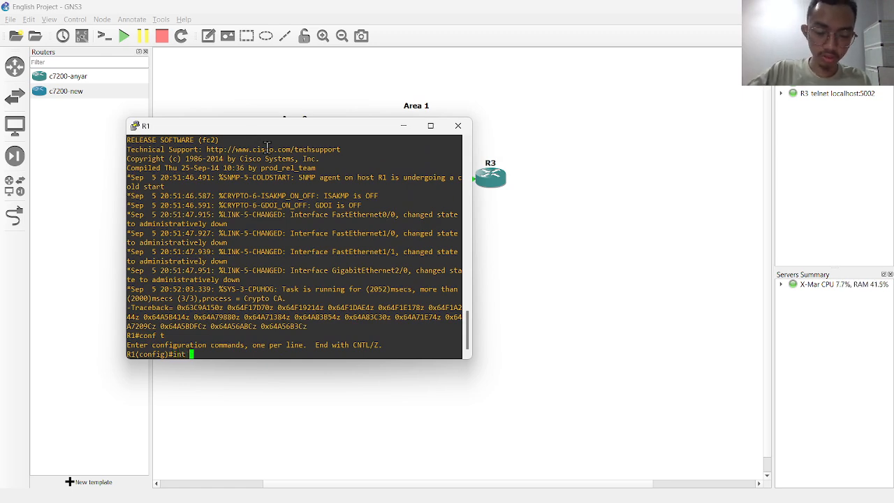
{"action": "type", "text": "fa0/0"}
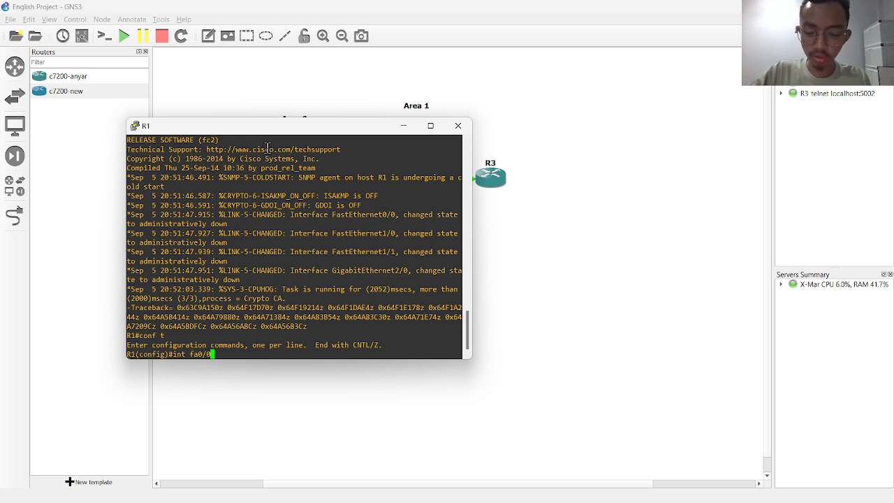
{"action": "key", "text": "Return"}
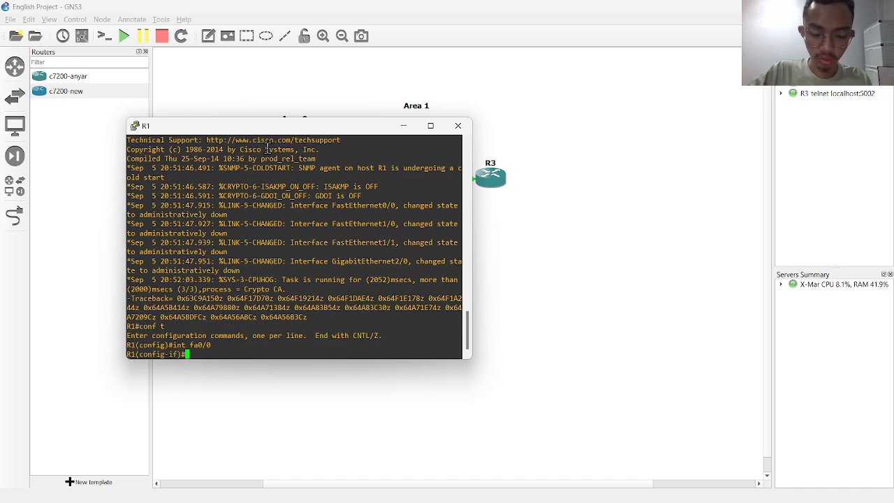
{"action": "type", "text": "no sh"}
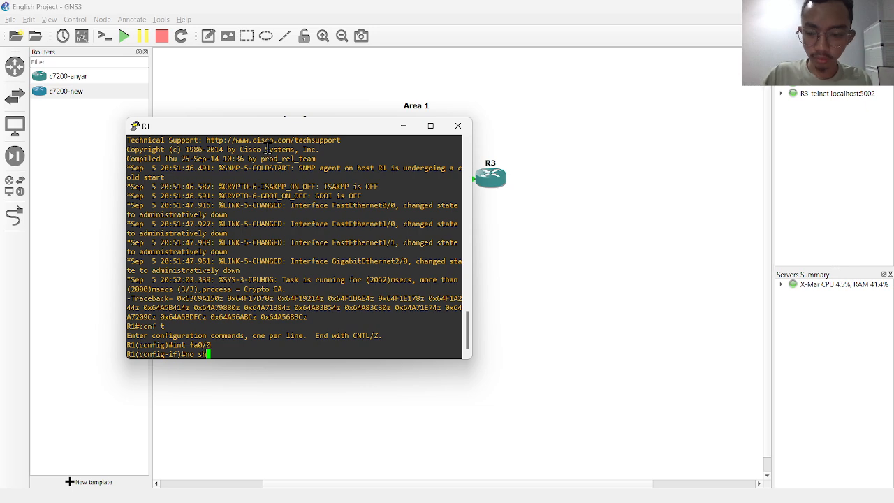
{"action": "key", "text": "Return"}
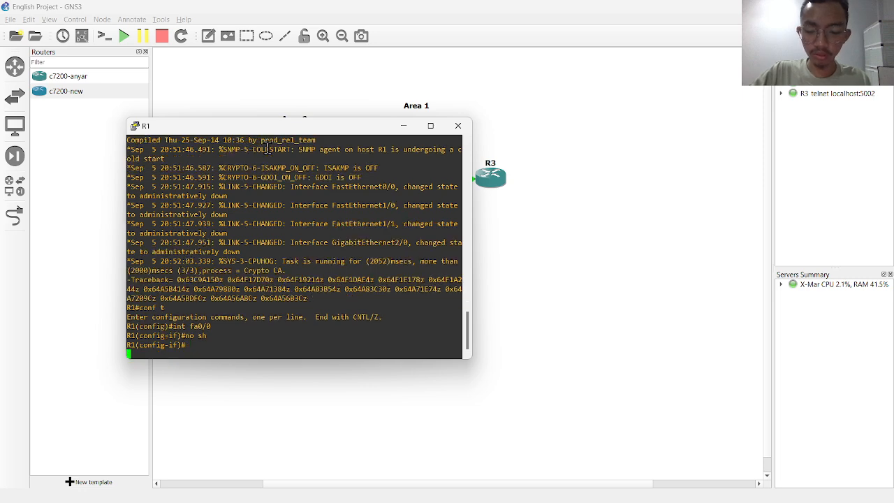
Assign IP address 10.10.10.1 with mask 255.255.255.0 to R1's fa0/0 interface
{"action": "type", "text": "ip add "}
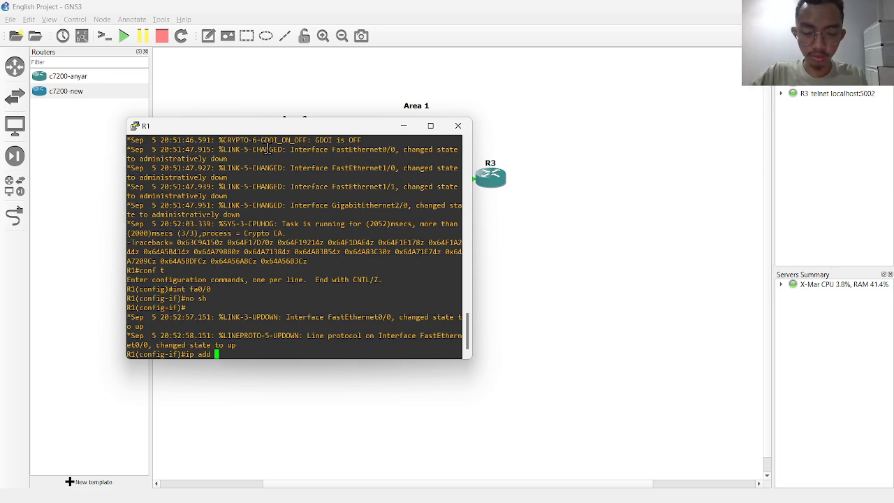
{"action": "type", "text": "10.10.10"}
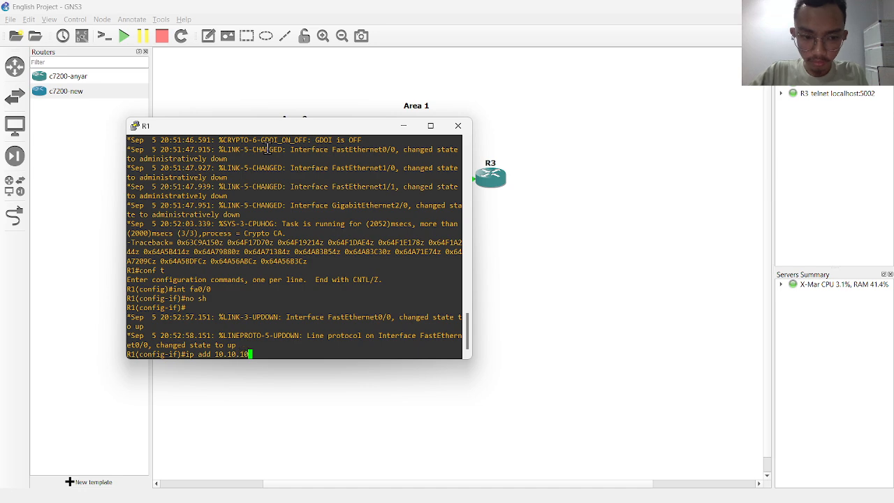
{"action": "type", "text": "."}
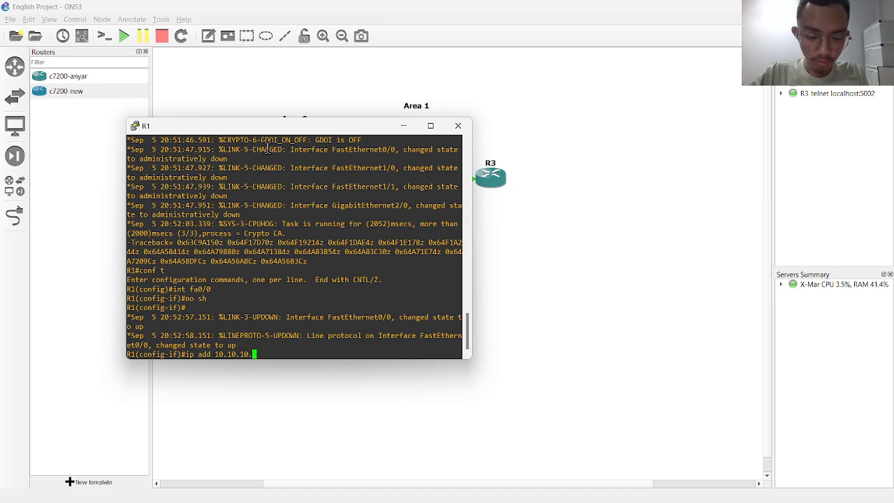
{"action": "type", "text": "1 255.2"}
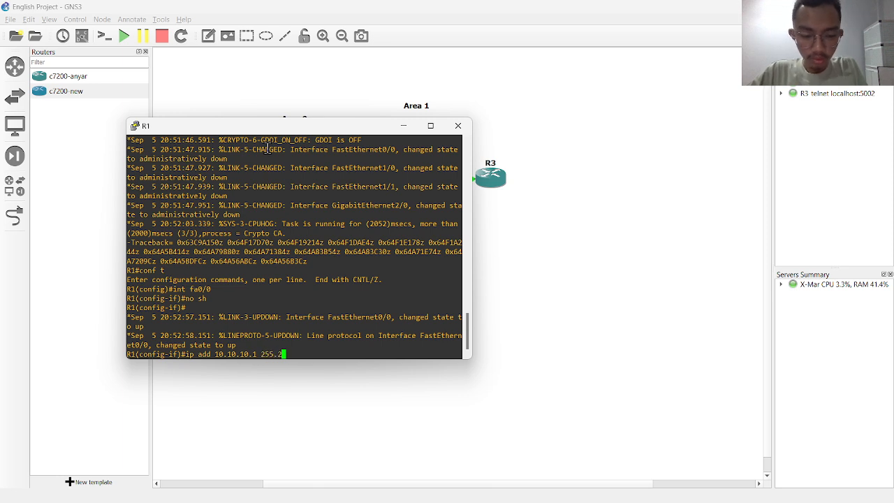
{"action": "type", "text": "55.255."}
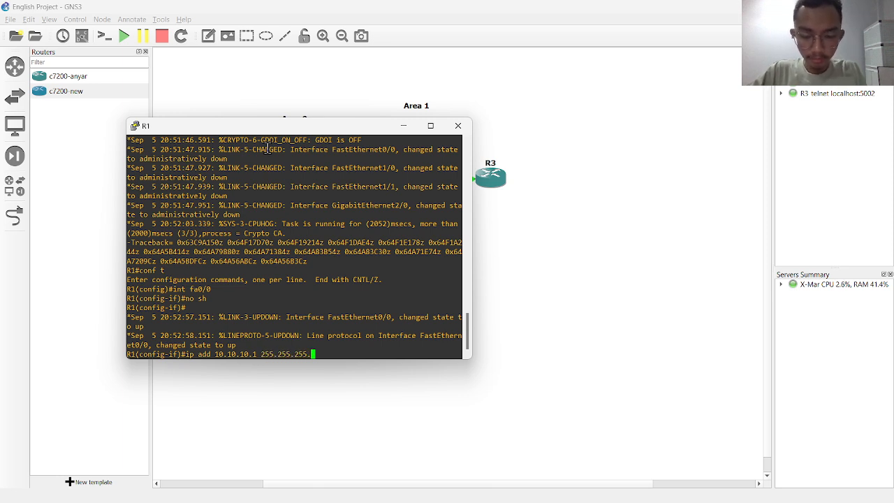
{"action": "type", "text": "0"}
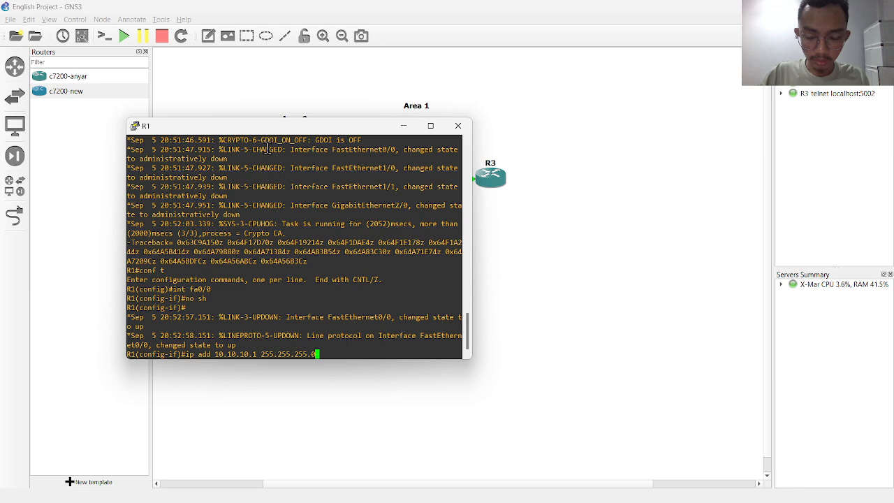
{"action": "key", "text": "Return"}
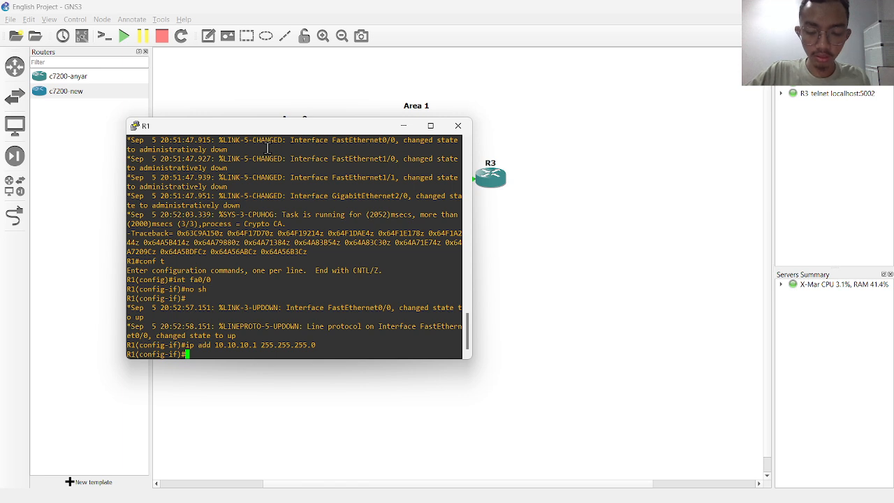
Create loopback interface lo0 on R1 with IP address 1.1.1.1 and mask 255.255.255.255, and leave interface configuration with ex
{"action": "type", "text": "int "}
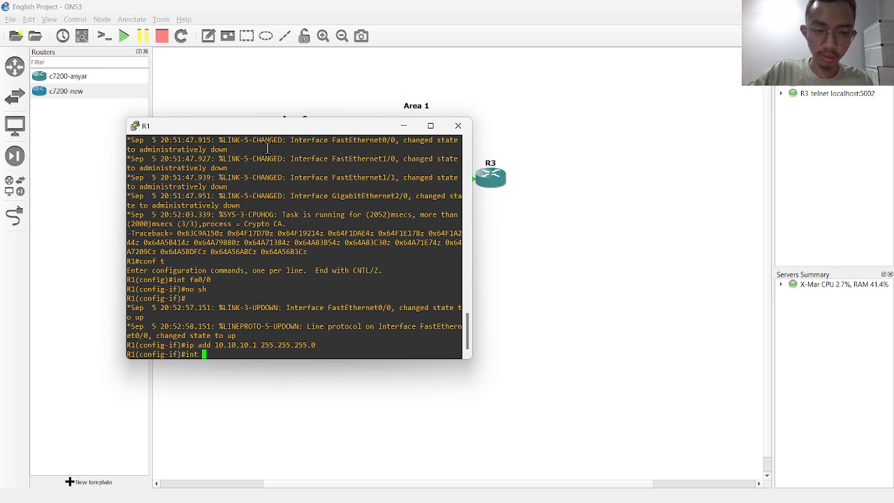
{"action": "type", "text": "lo0"}
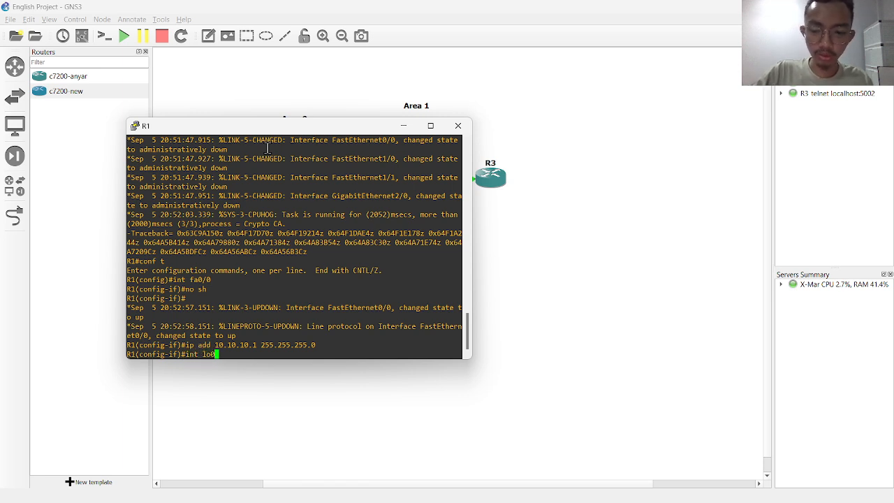
{"action": "key", "text": "Return"}
{"action": "type", "text": "ip"}
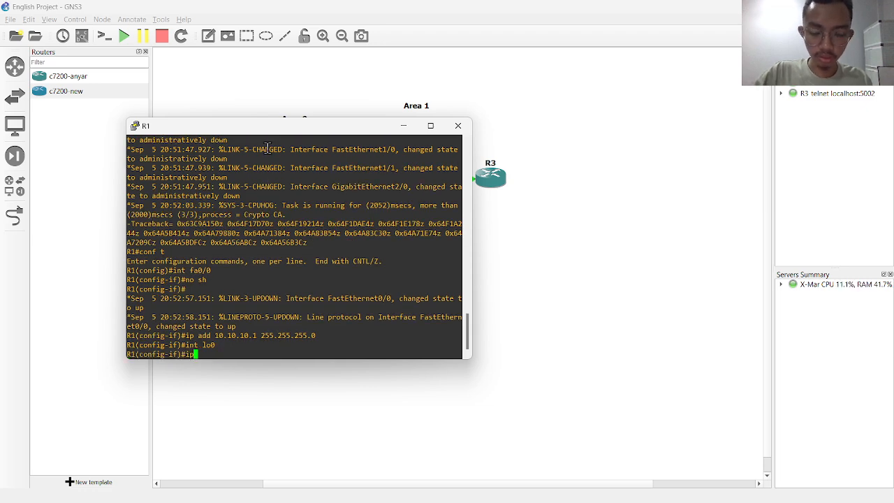
{"action": "type", "text": " add 1.1.1"}
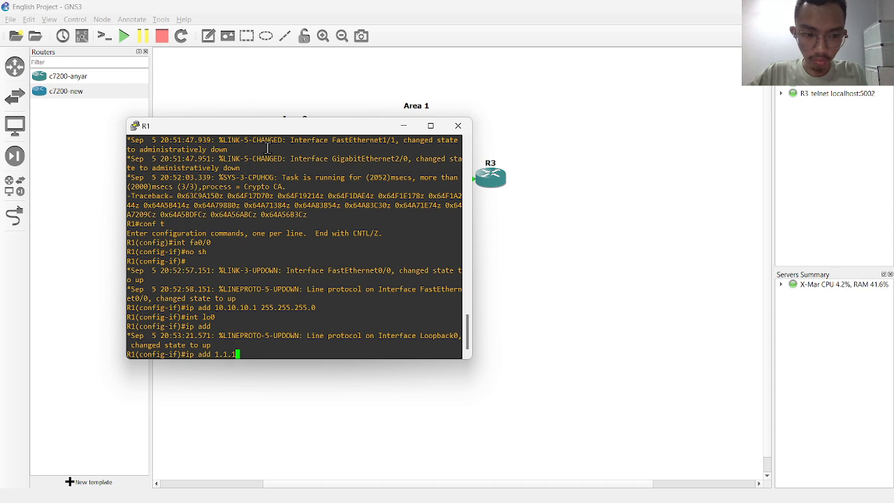
{"action": "type", "text": ".1 255"}
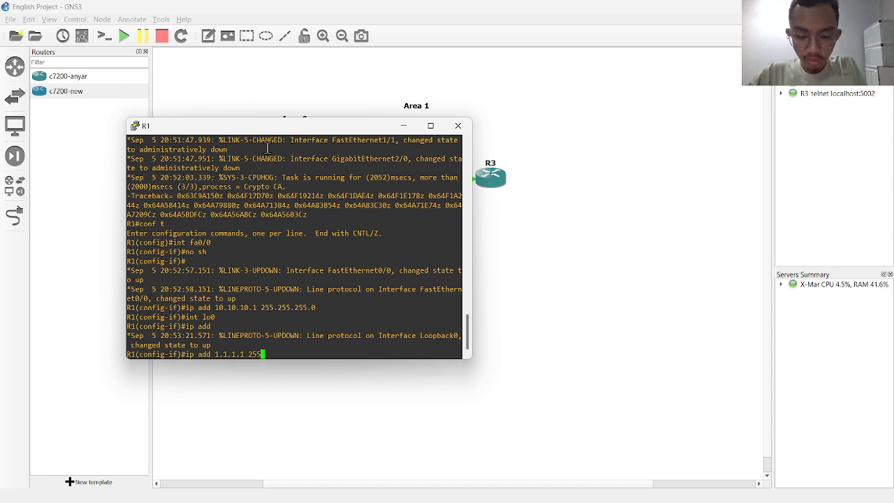
{"action": "type", "text": ".255.255.2"}
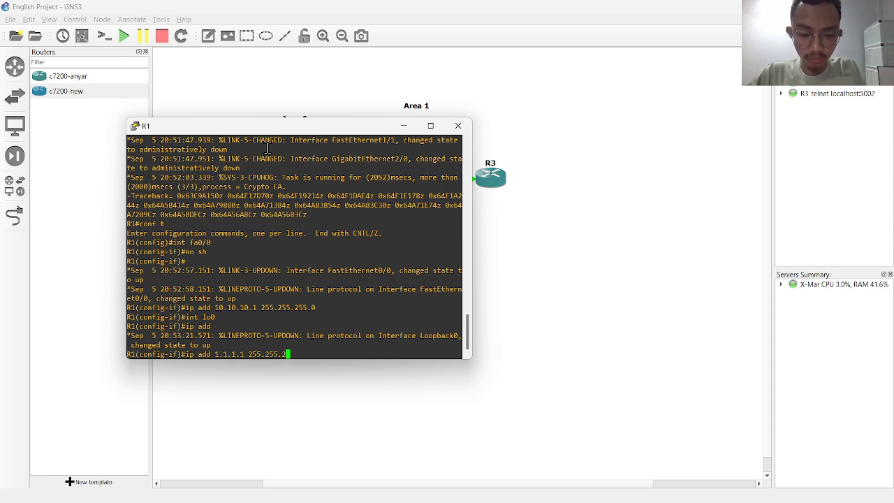
{"action": "type", "text": "55"}
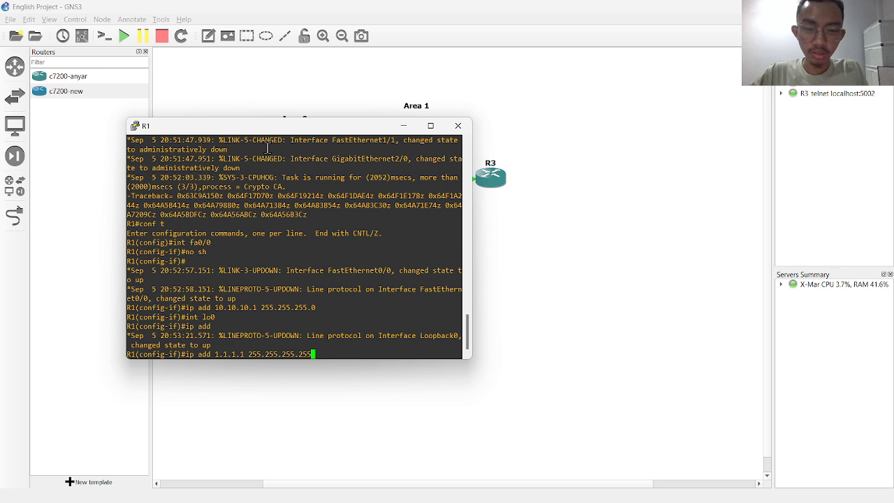
{"action": "key", "text": "Return"}
{"action": "type", "text": "ex"}
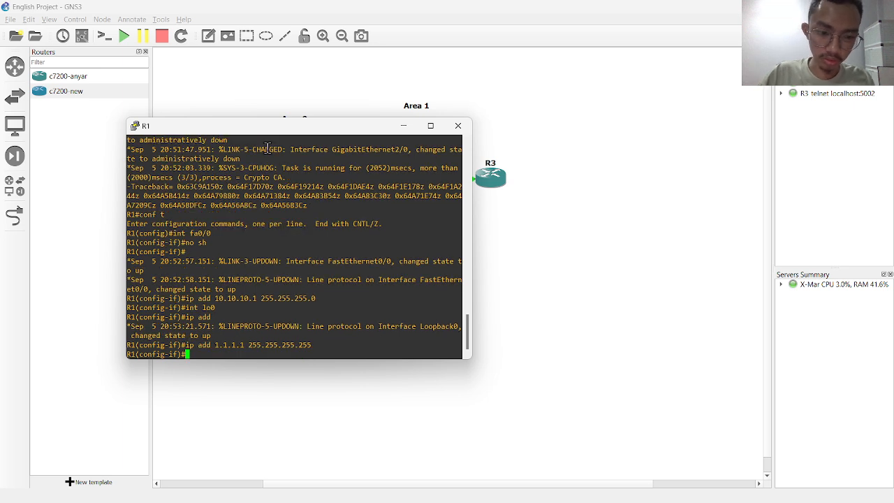
{"action": "key", "text": "Return"}
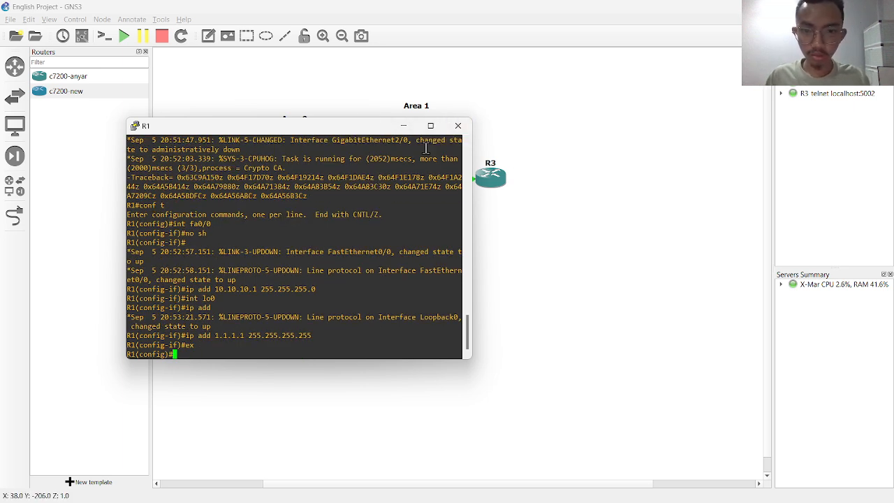
Minimize R1's console, open R2's console and enter global configuration mode with conf t
{"action": "left_click", "coordinate": [405, 125]}
{"action": "left_click", "coordinate": [384, 181]}
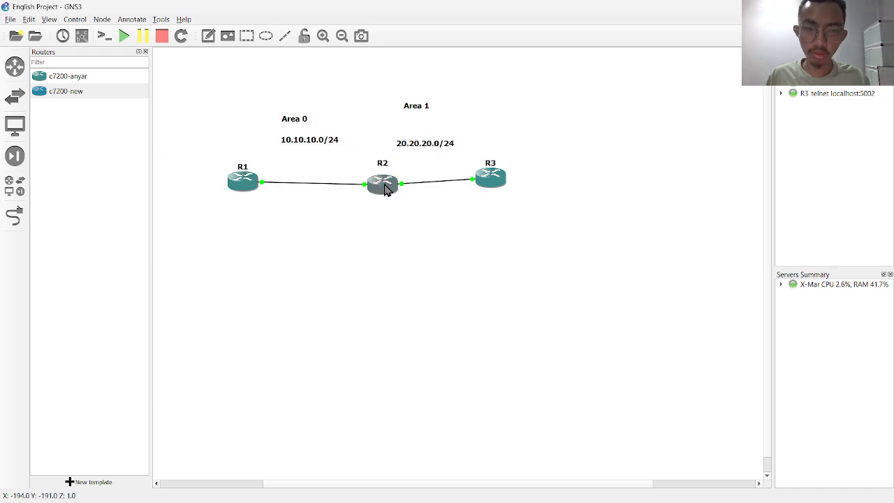
{"action": "double_click", "coordinate": [384, 184]}
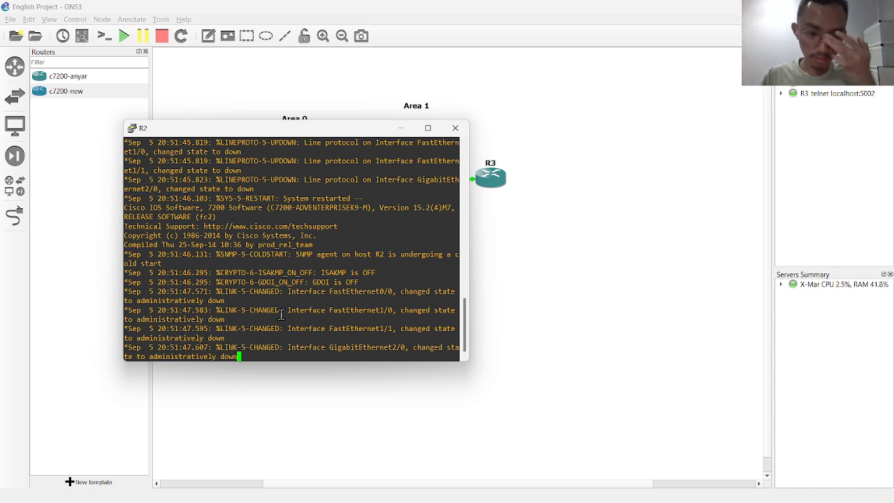
{"action": "key", "text": "Return"}
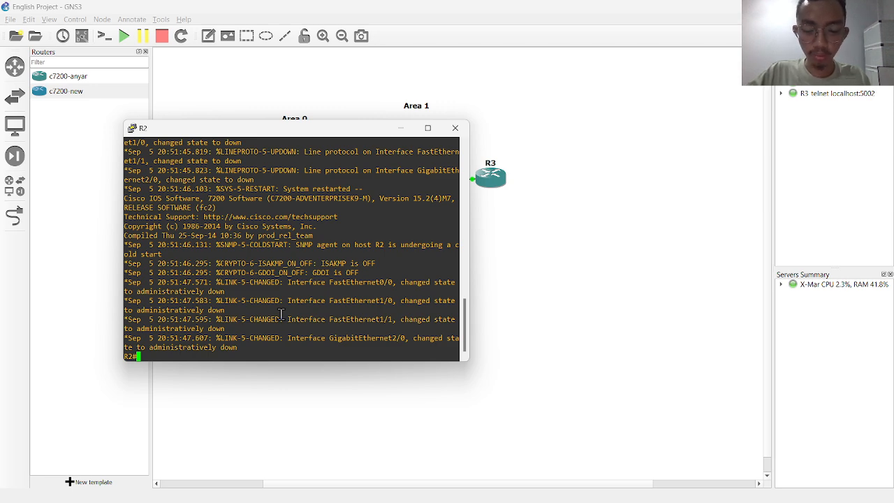
{"action": "type", "text": "conf"}
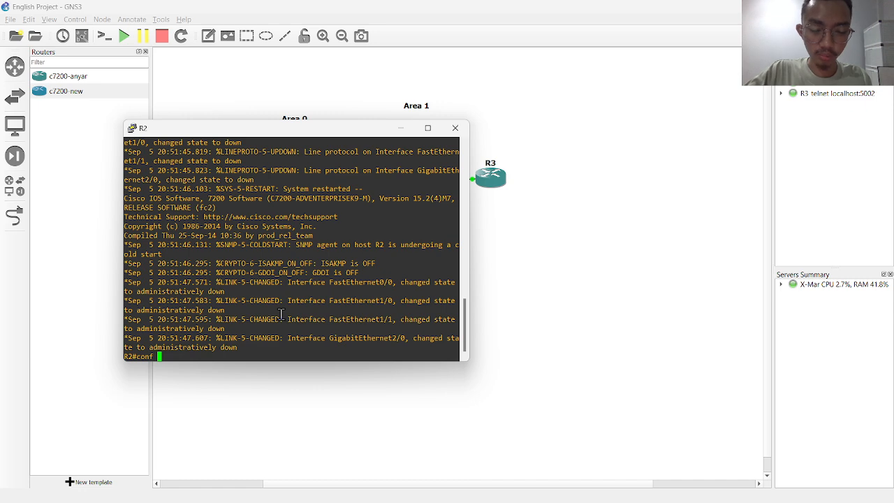
{"action": "type", "text": "t"}
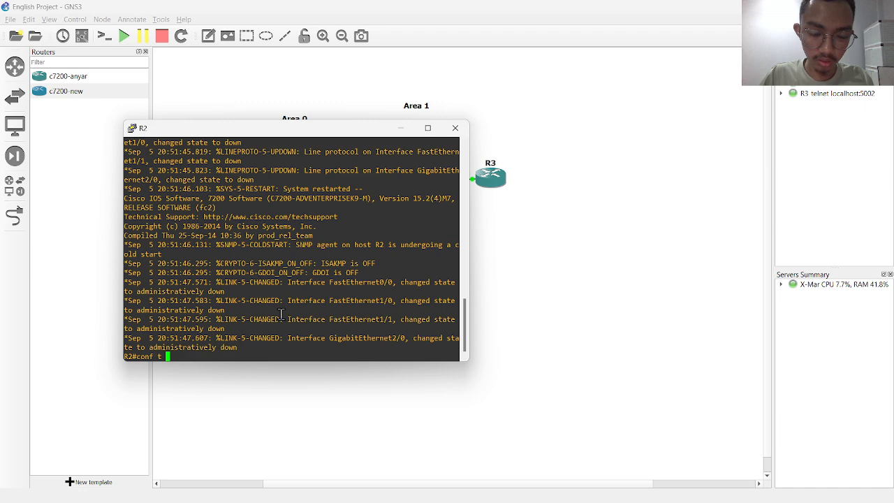
{"action": "key", "text": "Return"}
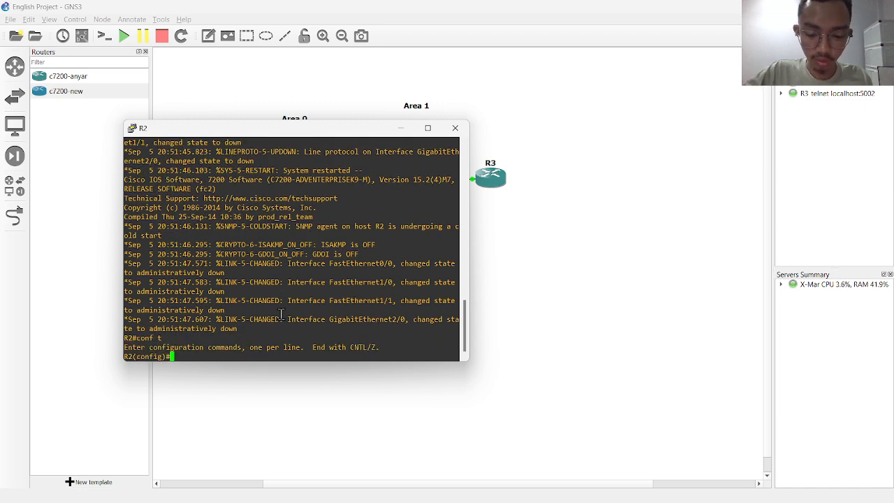
Enter interface fa0/0 on R2 and enable it with no sh
{"action": "type", "text": "int "}
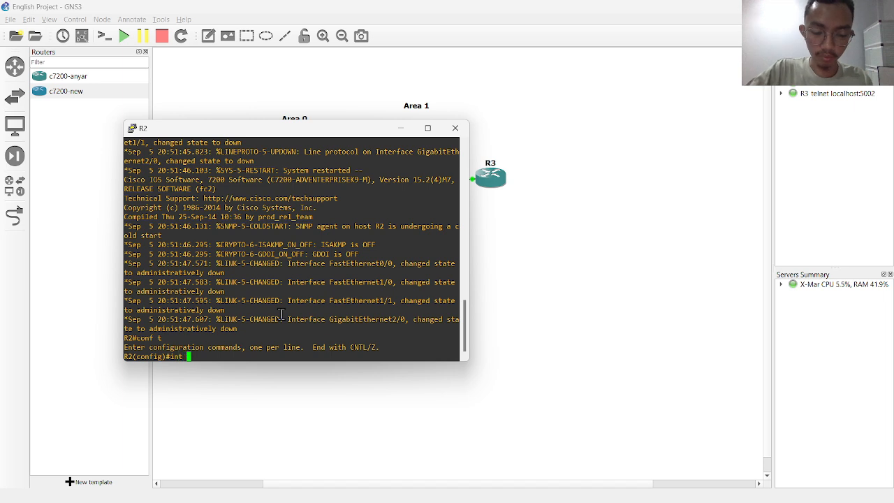
{"action": "type", "text": "fa0/0"}
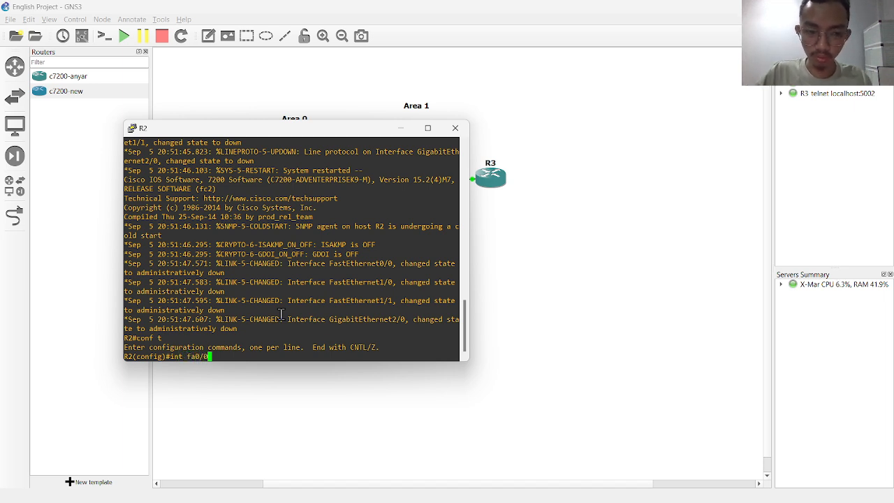
{"action": "key", "text": "Return"}
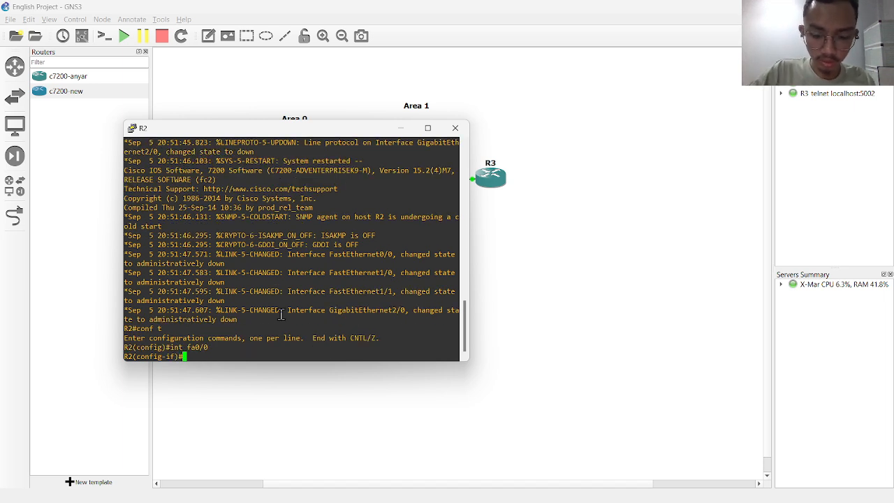
{"action": "type", "text": "no sh"}
{"action": "key", "text": "Return"}
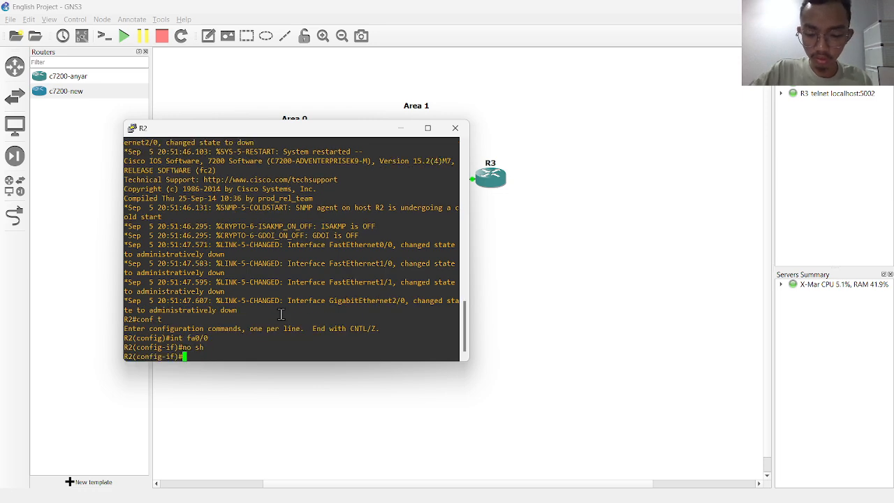
Assign IP address 10.10.10.2 with mask 255.255.255.0 to R2's fa0/0 interface
{"action": "type", "text": "ip add "}
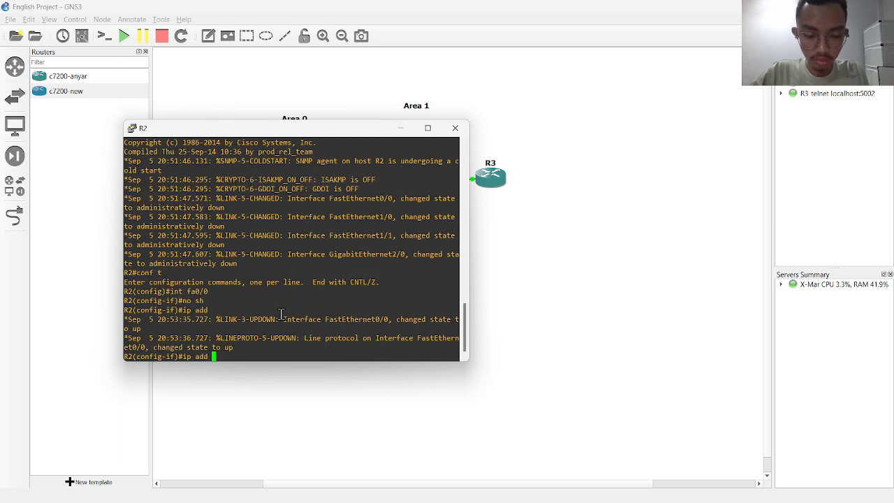
{"action": "type", "text": "10.10.10."}
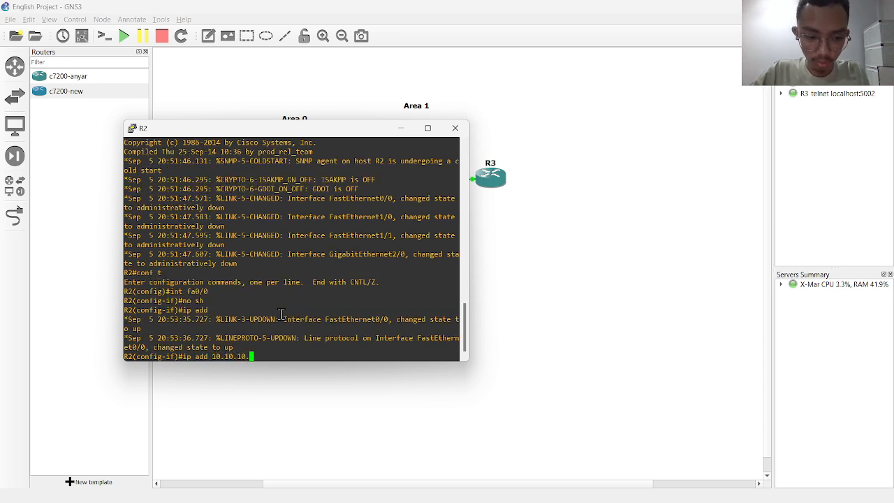
{"action": "type", "text": "2 255.25"}
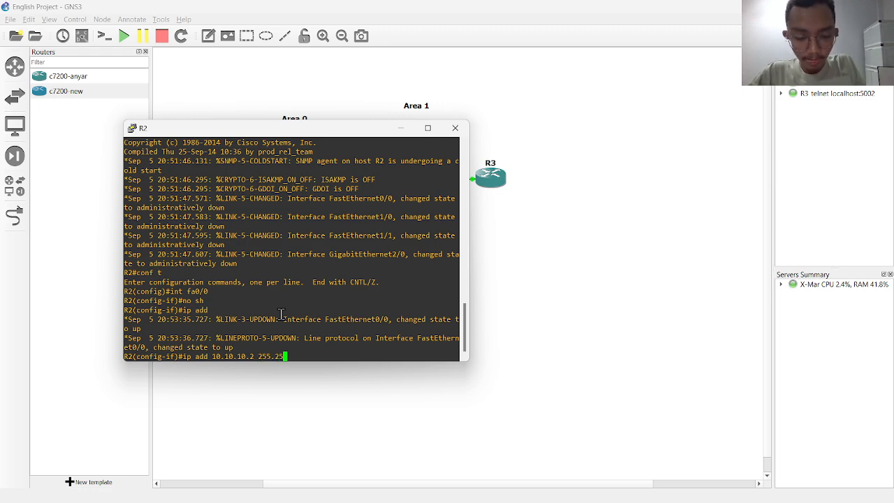
{"action": "type", "text": "5.255."}
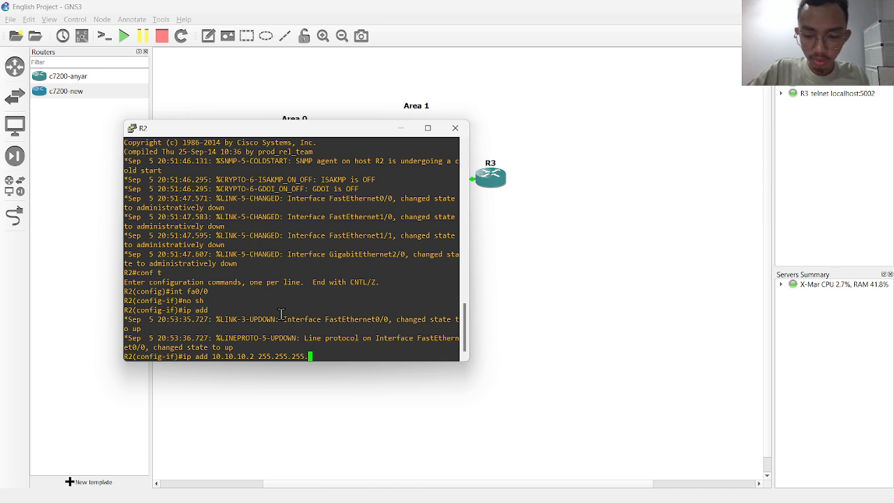
{"action": "type", "text": "0"}
{"action": "key", "text": "Return"}
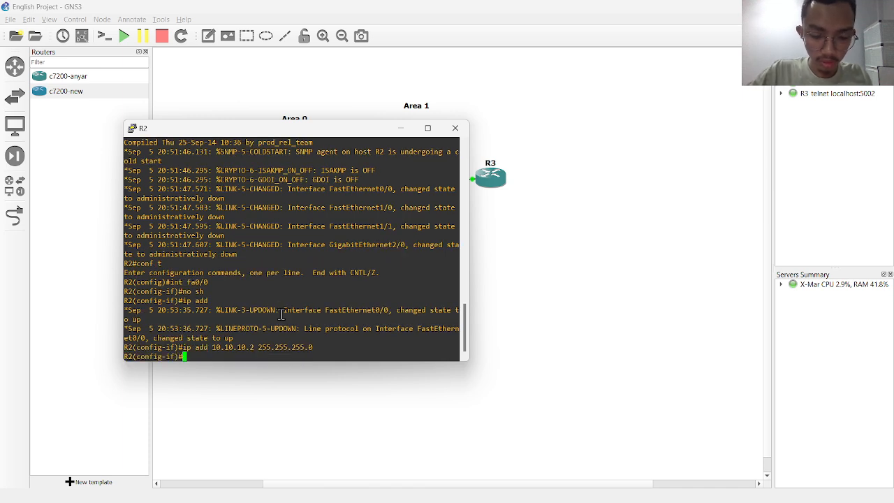
Switch to configuring interface fa1/0 on R2
{"action": "type", "text": "int "}
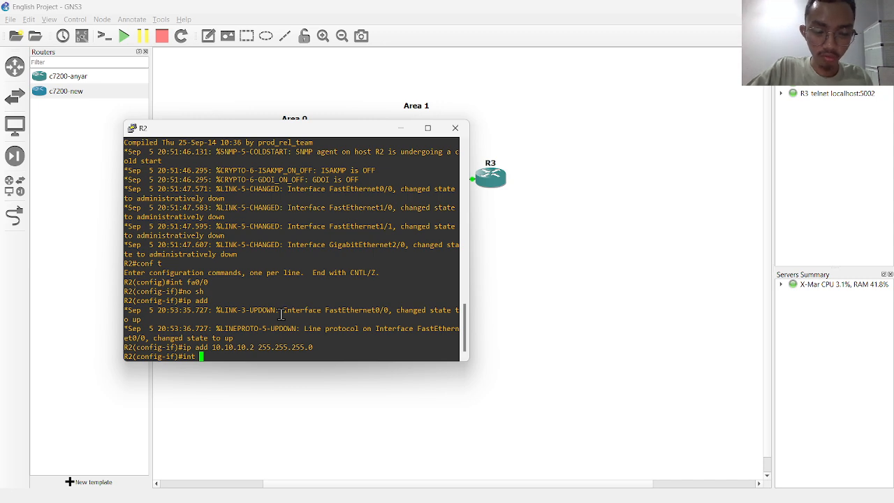
{"action": "type", "text": "fa1/0"}
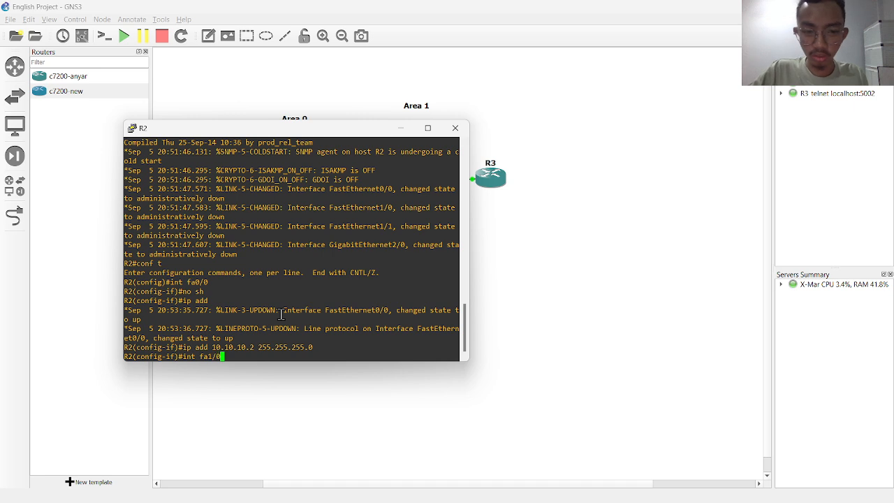
{"action": "key", "text": "Return"}
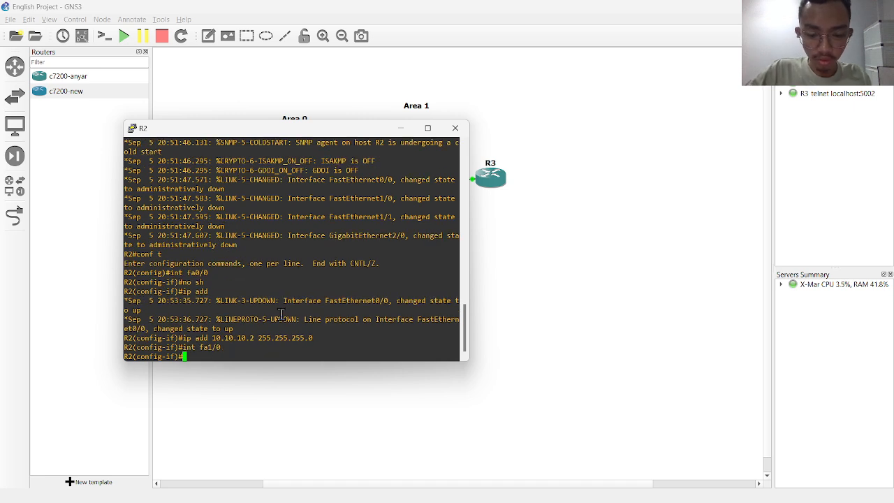
{"action": "type", "text": "ip add 2"}
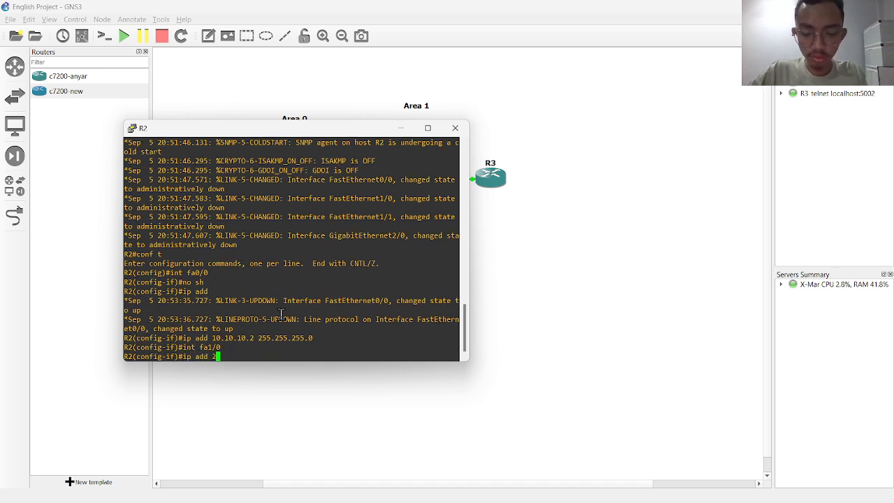
{"action": "type", "text": "0.20.20"}
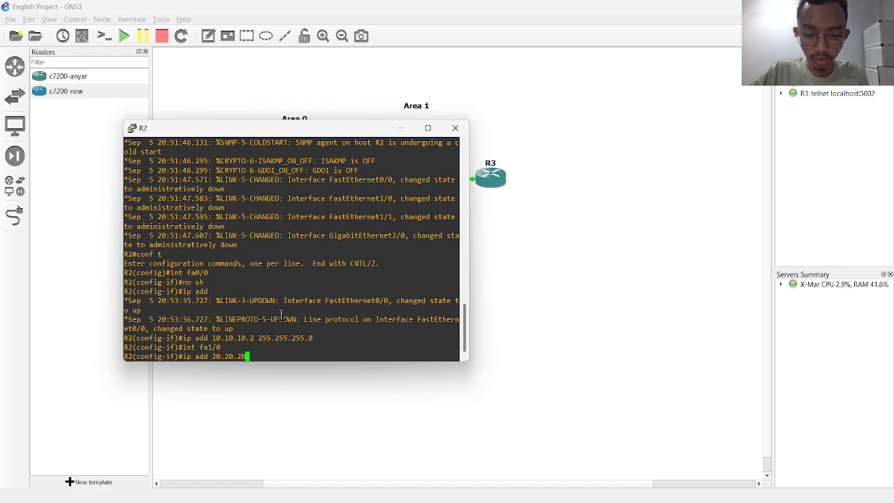
{"action": "type", "text": ".2"}
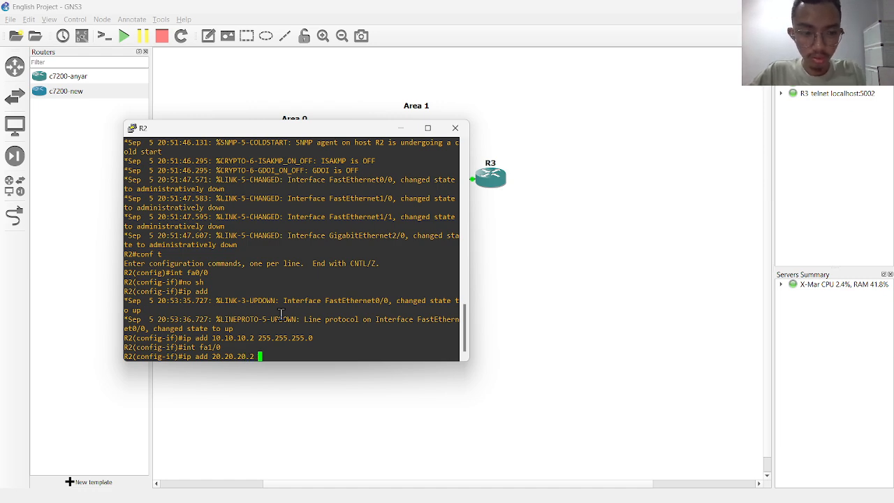
{"action": "key", "text": "BackSpace"}
{"action": "key", "text": "BackSpace"}
{"action": "key", "text": "BackSpace"}
{"action": "key", "text": "BackSpace"}
{"action": "key", "text": "BackSpace"}
{"action": "key", "text": "BackSpace"}
{"action": "key", "text": "BackSpace"}
{"action": "key", "text": "BackSpace"}
{"action": "key", "text": "BackSpace"}
{"action": "key", "text": "BackSpace"}
{"action": "key", "text": "BackSpace"}
{"action": "key", "text": "BackSpace"}
{"action": "key", "text": "BackSpace"}
{"action": "key", "text": "BackSpace"}
{"action": "key", "text": "BackSpace"}
{"action": "key", "text": "BackSpace"}
{"action": "key", "text": "BackSpace"}
{"action": "key", "text": "BackSpace"}
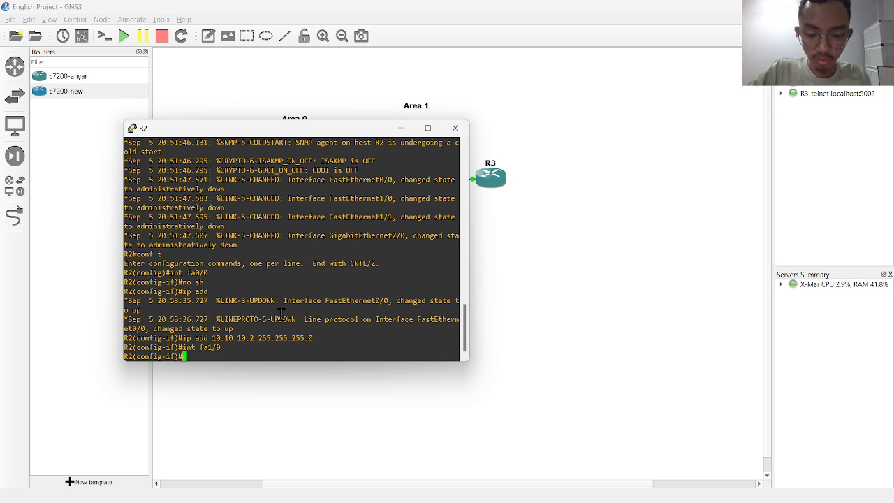
Enable R2's fa1/0 interface with no sh and assign it IP address 20.20.20.2 with mask 255.255.255.0
{"action": "type", "text": "no sh"}
{"action": "key", "text": "Return"}
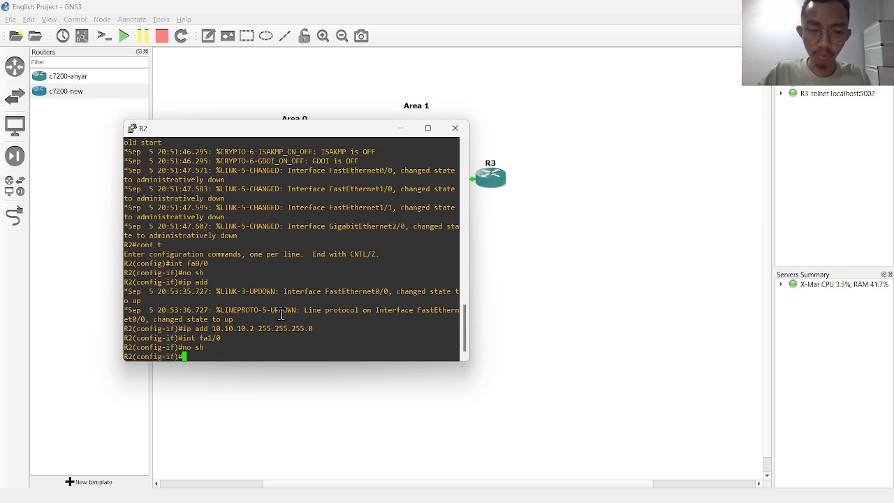
{"action": "type", "text": "ip add "}
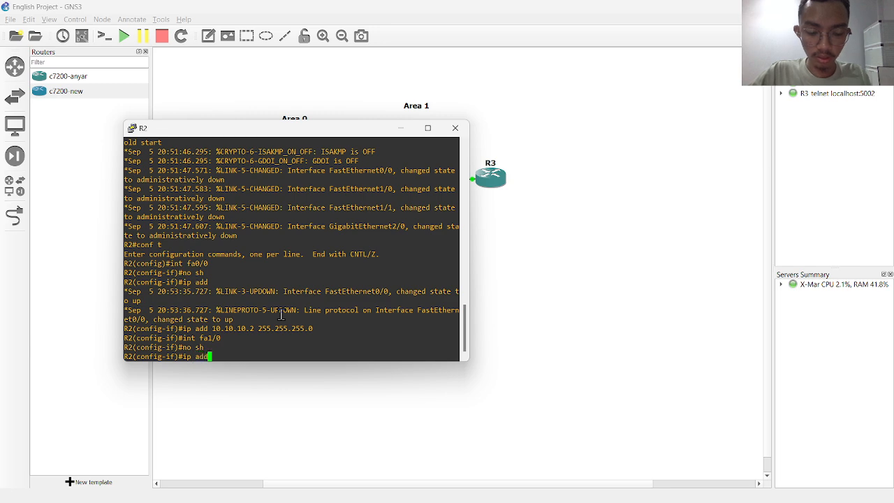
{"action": "type", "text": "20.20.2"}
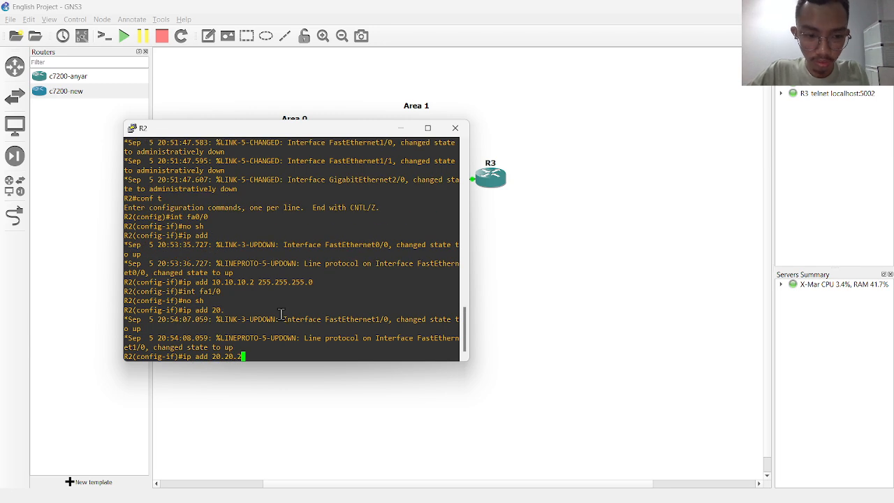
{"action": "type", "text": "0."}
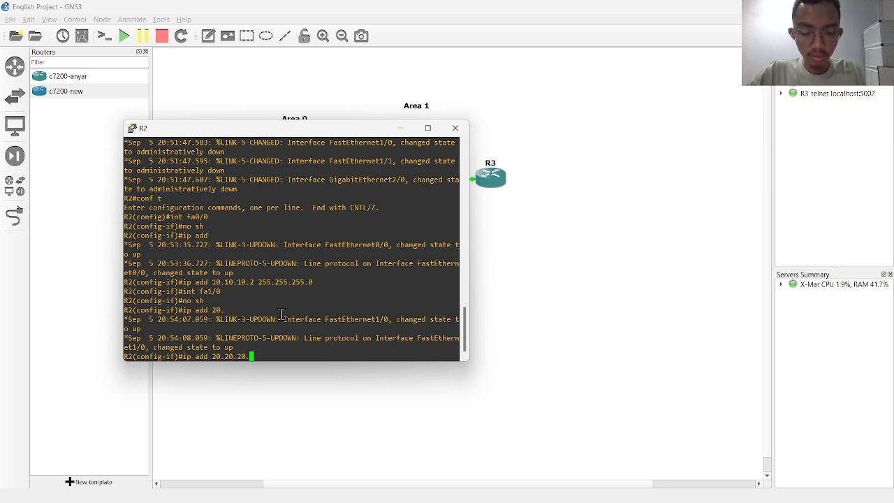
{"action": "type", "text": "2 25"}
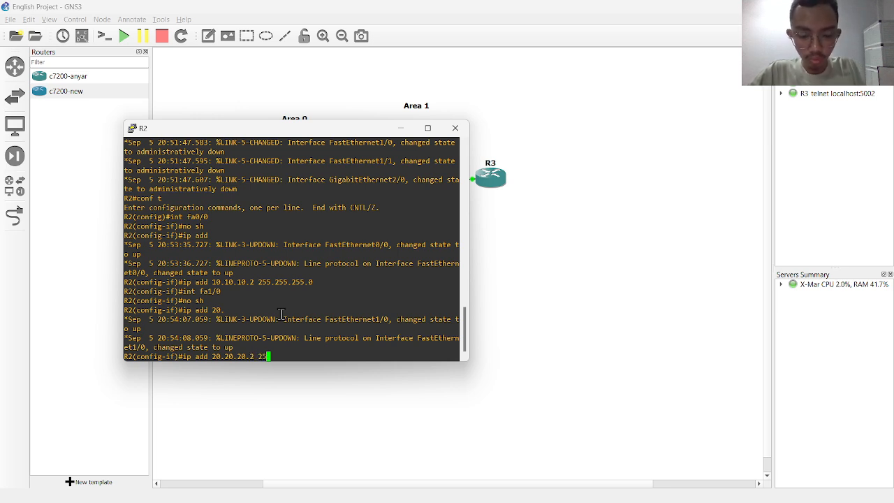
{"action": "type", "text": "5.255."}
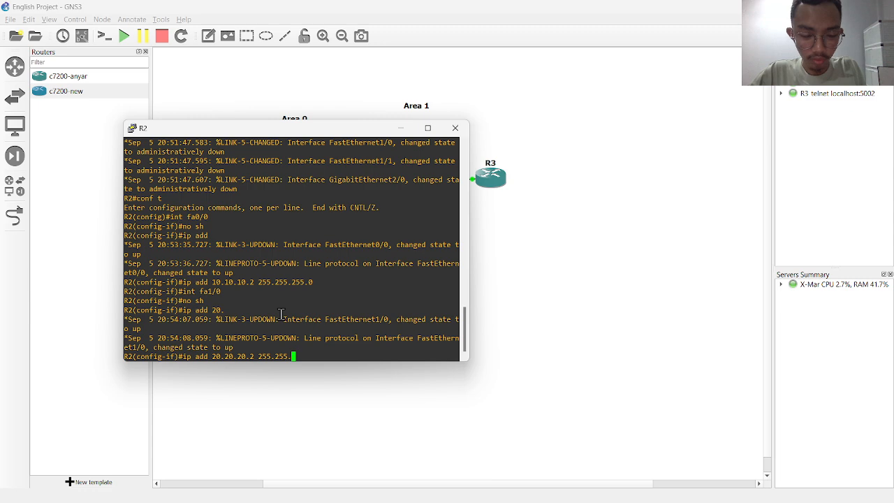
{"action": "type", "text": "255.0"}
{"action": "key", "text": "Return"}
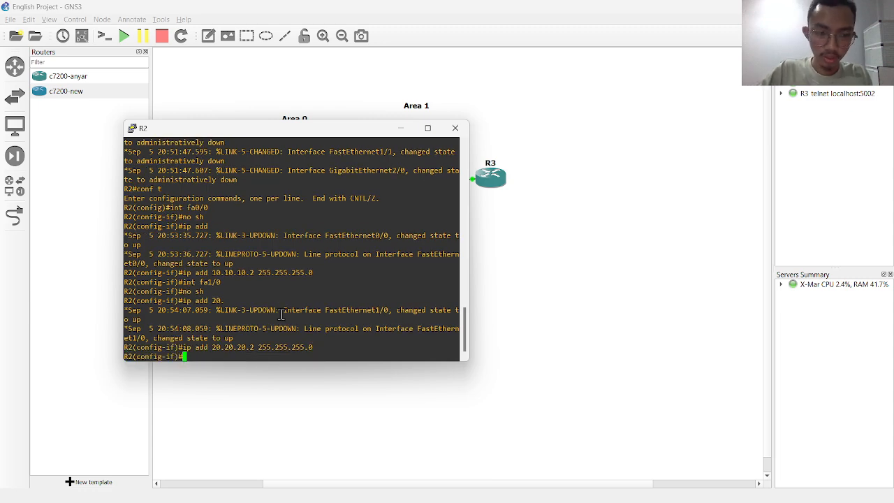
Create loopback interface lo0 on R2 with IP address 2.2.2.2 and mask 255.255.255.0, and exit interface configuration
{"action": "type", "text": "int lo"}
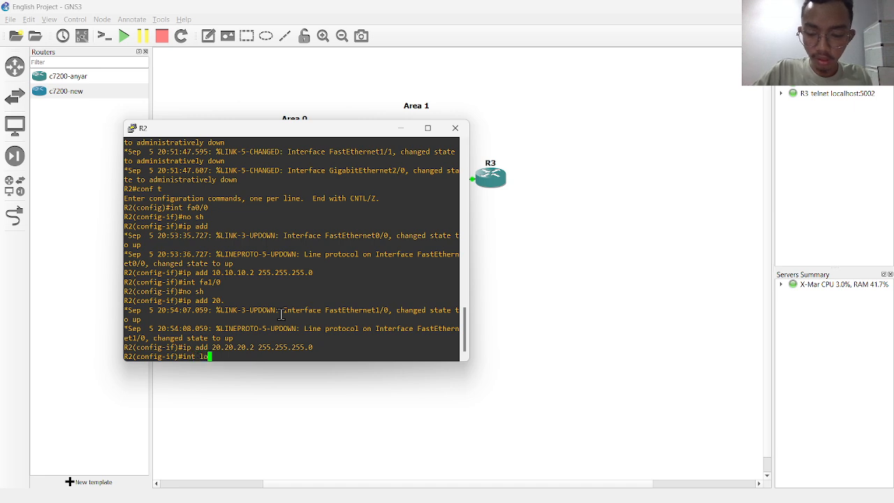
{"action": "type", "text": "0"}
{"action": "key", "text": "Return"}
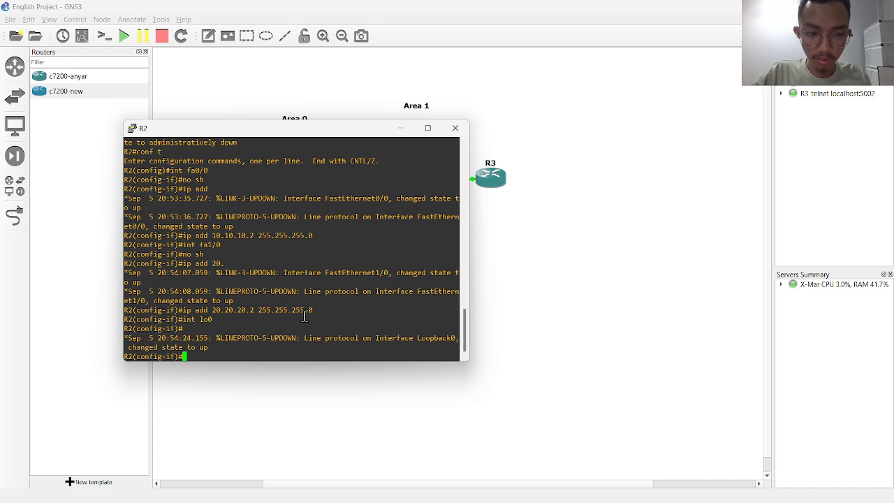
{"action": "type", "text": "ip a"}
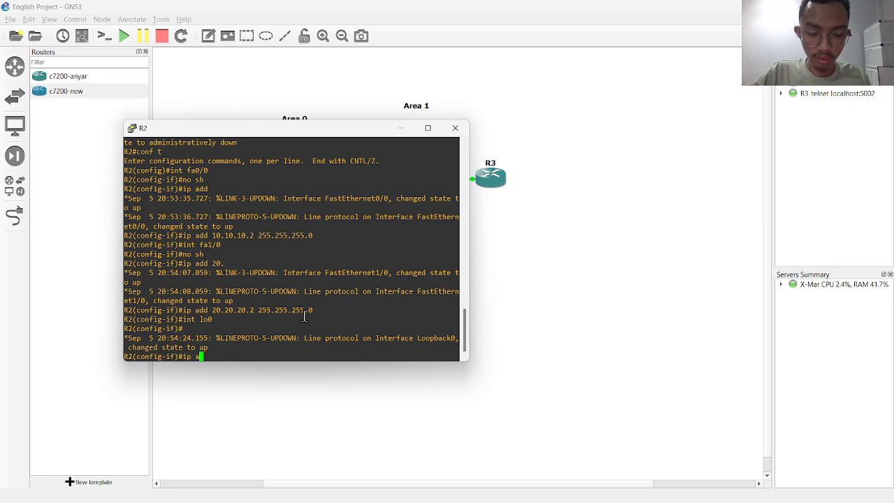
{"action": "type", "text": "dd 2.2.2.2."}
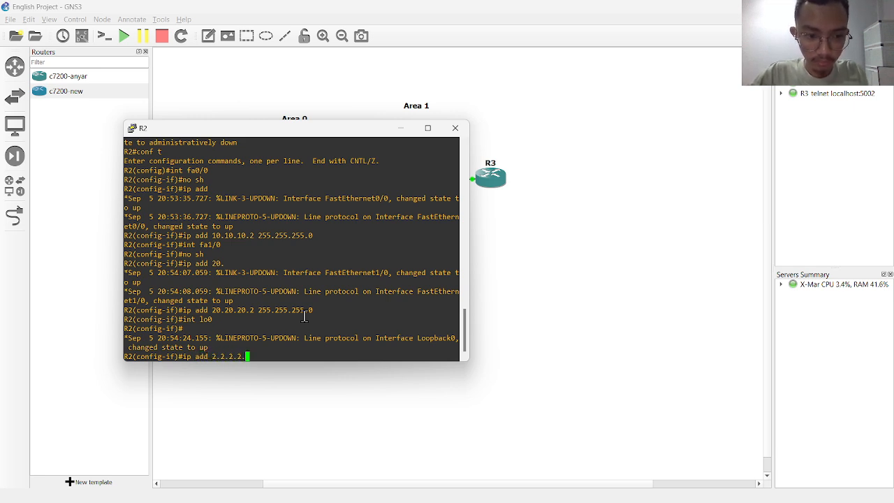
{"action": "key", "text": "BackSpace"}
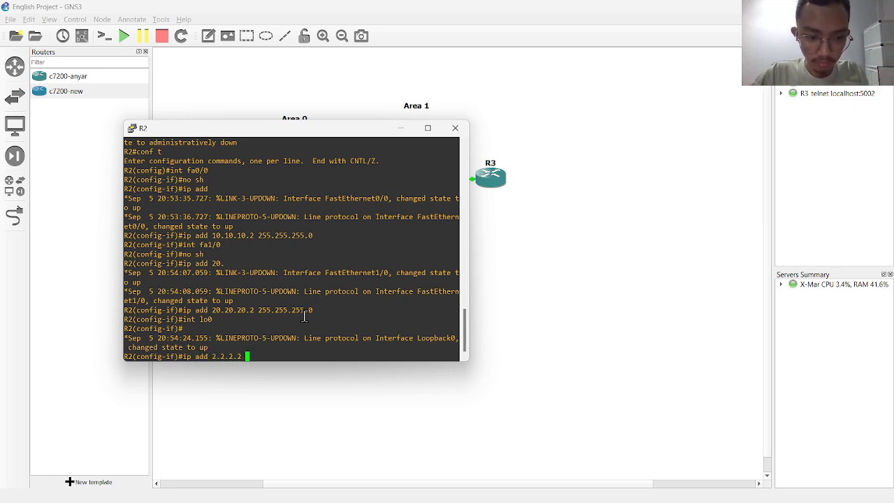
{"action": "type", "text": "255.255.255."}
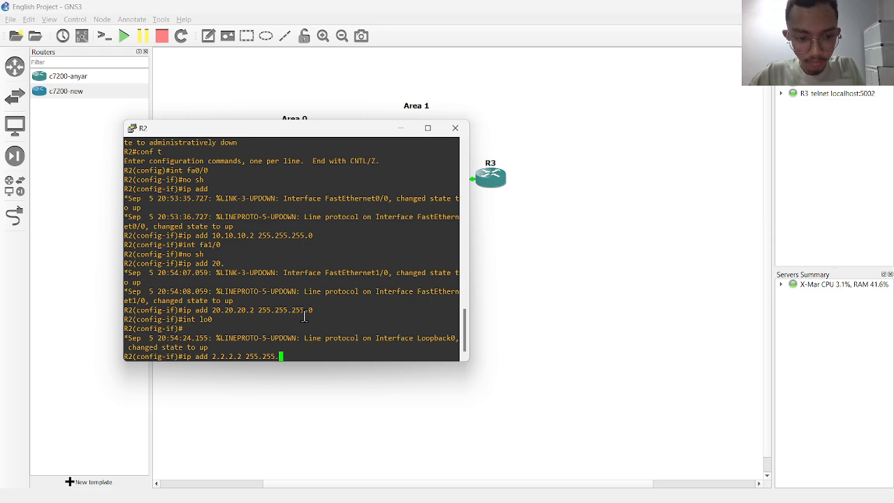
{"action": "type", "text": "0"}
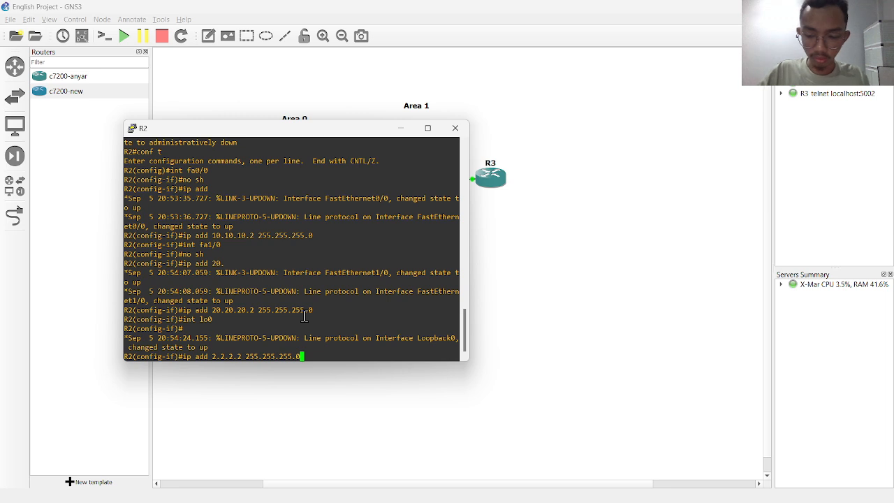
{"action": "key", "text": "Return"}
{"action": "type", "text": "ex"}
{"action": "key", "text": "Return"}
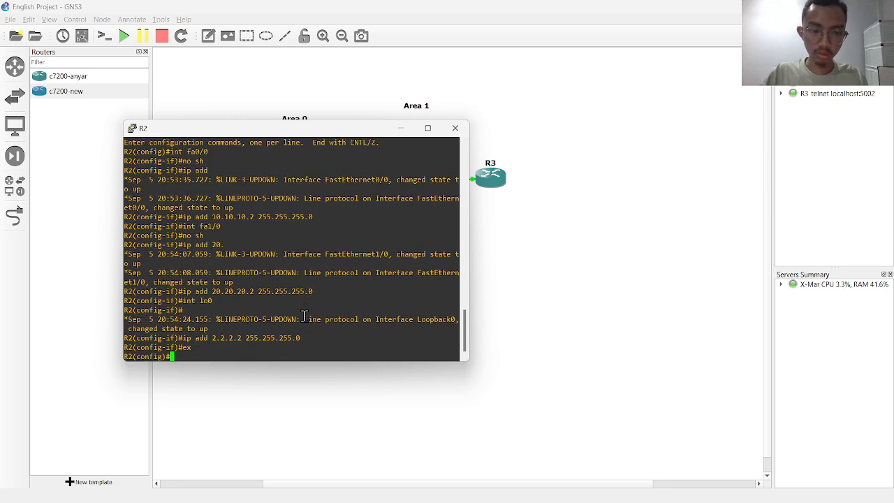
Set R2's console aside, open R3's console and enter global configuration mode with conf t
{"action": "left_click", "coordinate": [504, 293]}
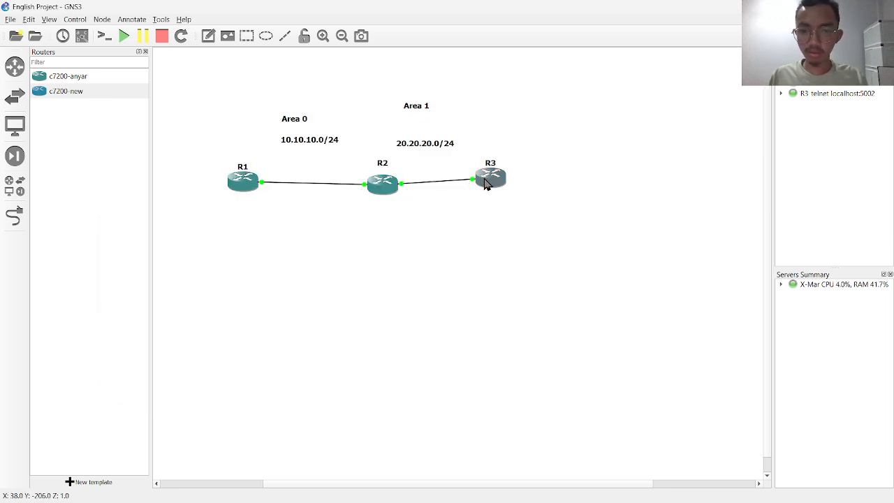
{"action": "double_click", "coordinate": [486, 183]}
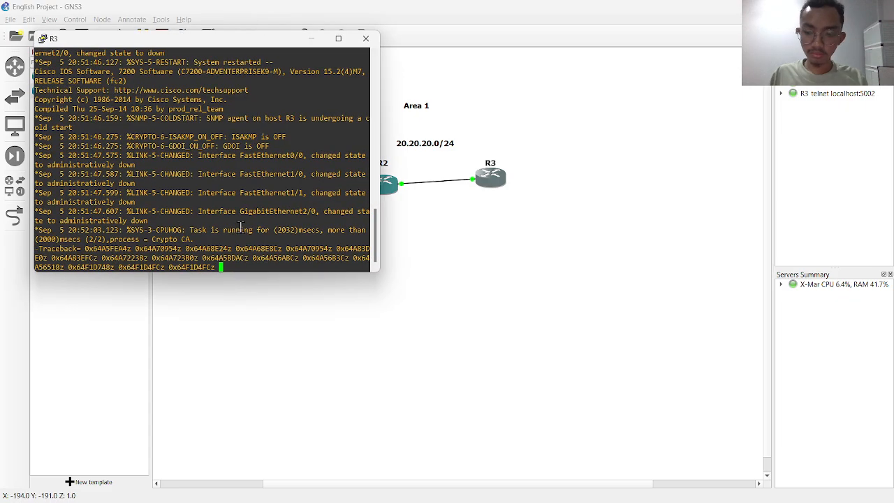
{"action": "key", "text": "Return"}
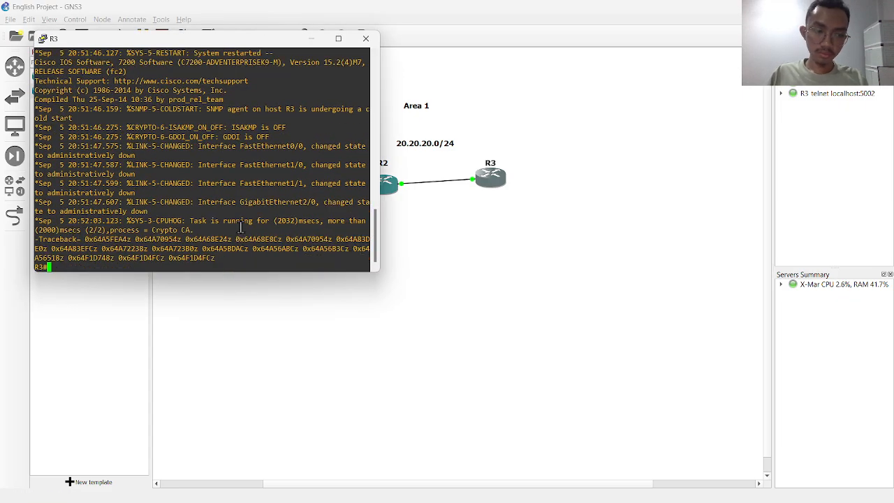
{"action": "type", "text": "conf "}
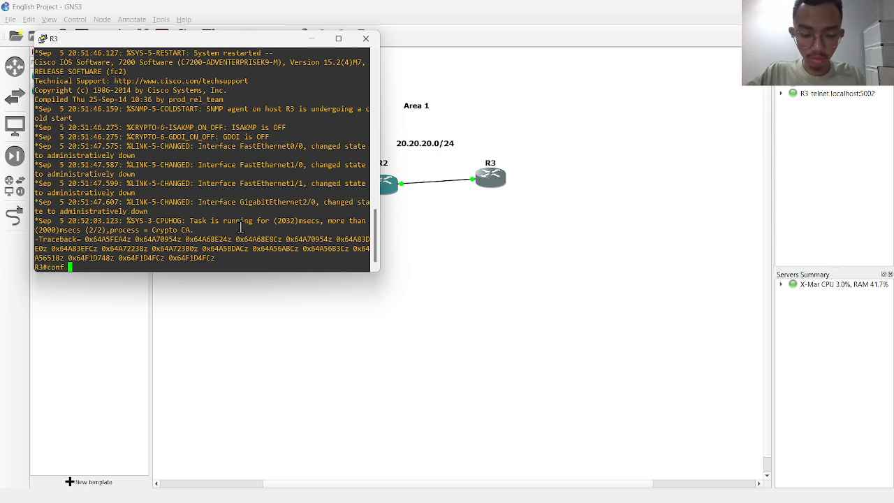
{"action": "type", "text": "t"}
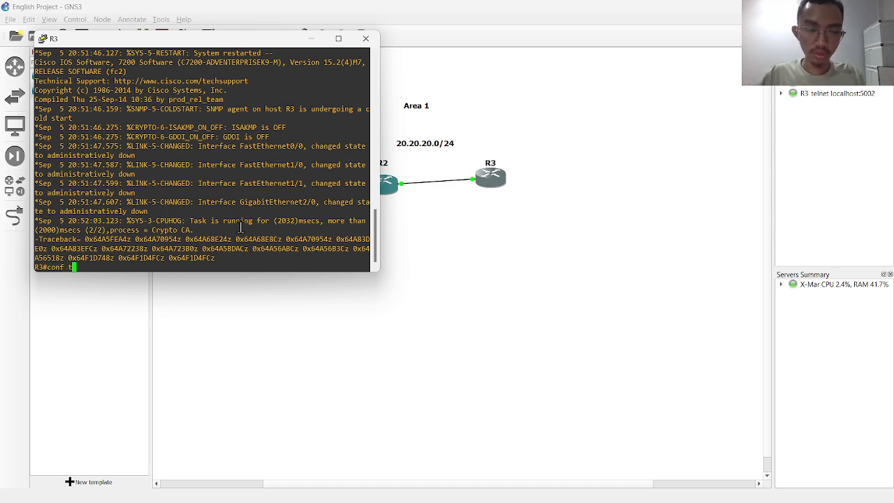
{"action": "key", "text": "Return"}
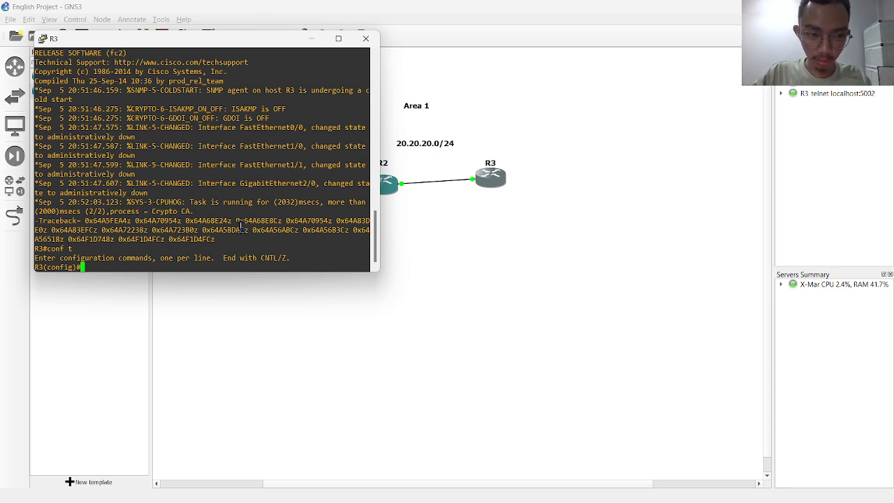
Enter interface fa0/0 on R3 and enable it with no sh
{"action": "type", "text": "int fa"}
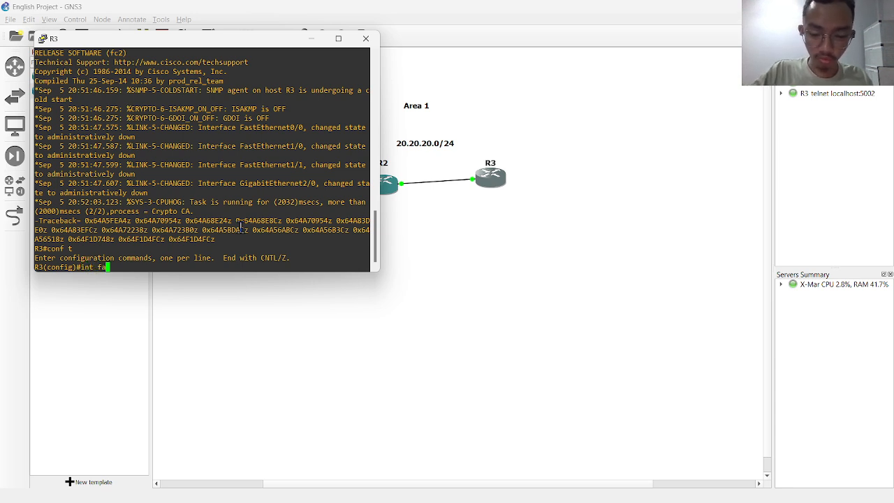
{"action": "type", "text": "0/"}
{"action": "type", "text": "0"}
{"action": "key", "text": "Return"}
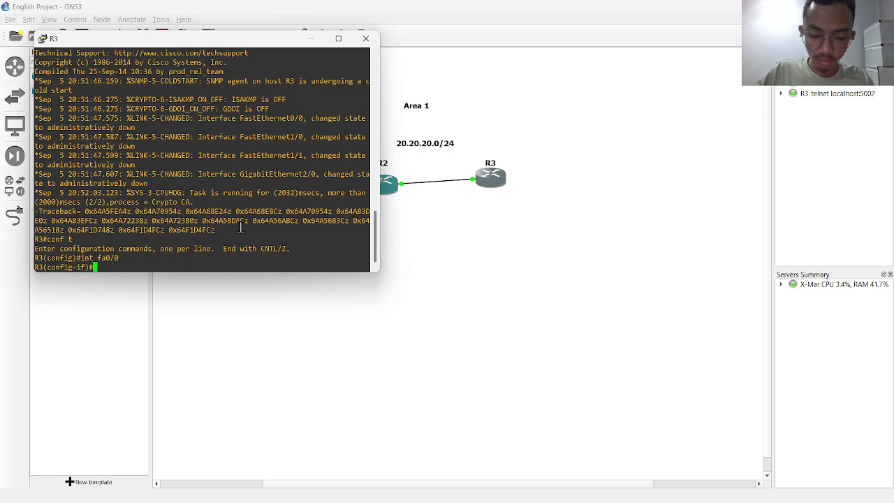
{"action": "type", "text": "no sh"}
{"action": "key", "text": "Return"}
Assign IP address 20.20.20.1 with mask 255.255.255.0 to R3's fa0/0 interface
{"action": "type", "text": "ip"}
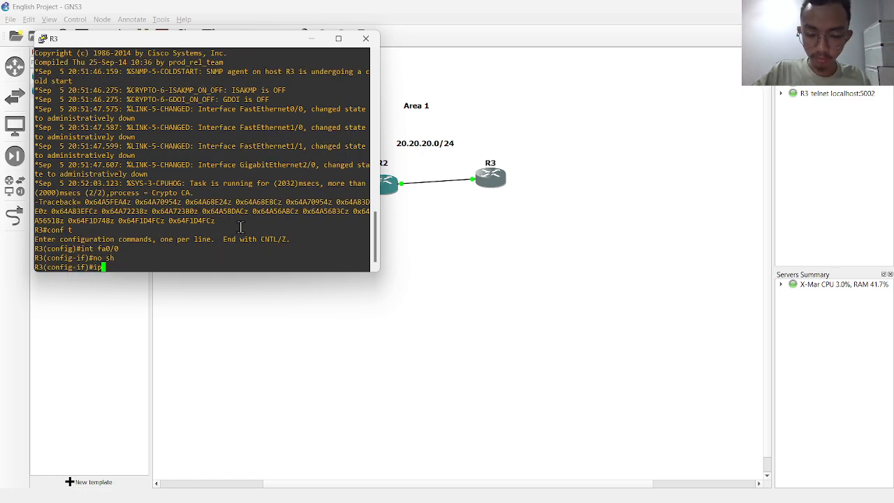
{"action": "type", "text": " add 20.20.20"}
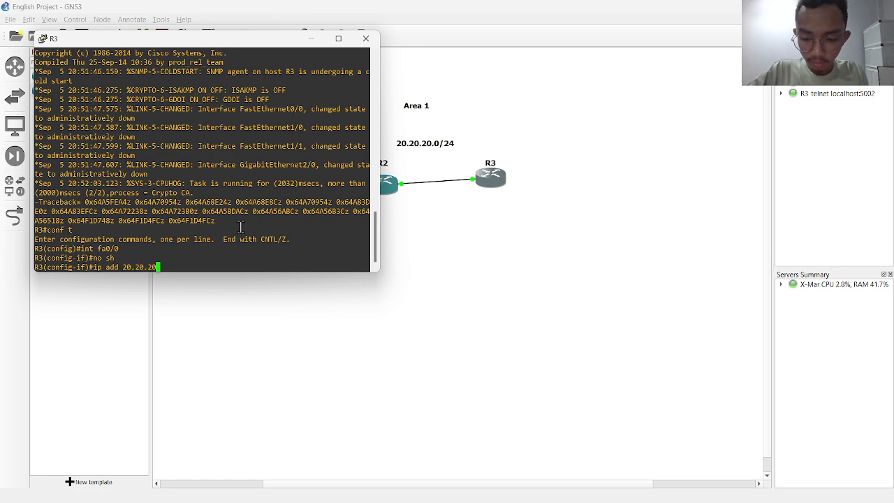
{"action": "type", "text": ".1 25"}
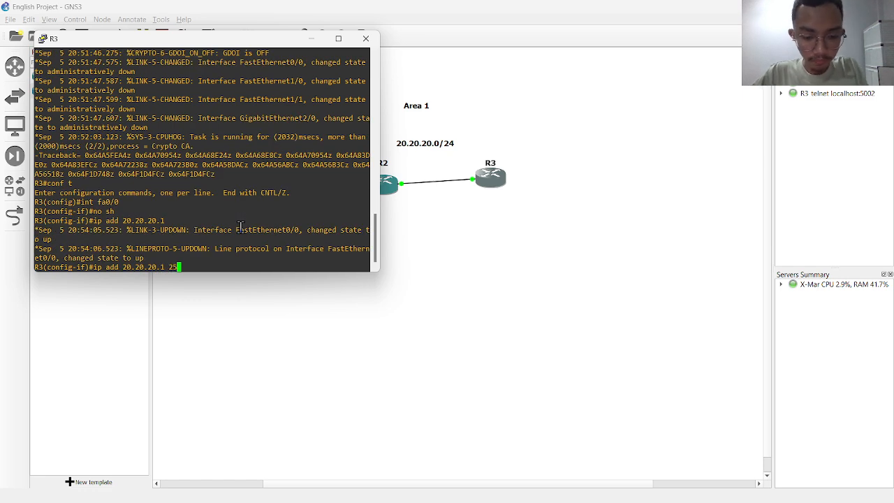
{"action": "type", "text": "5.255.255.255.0"}
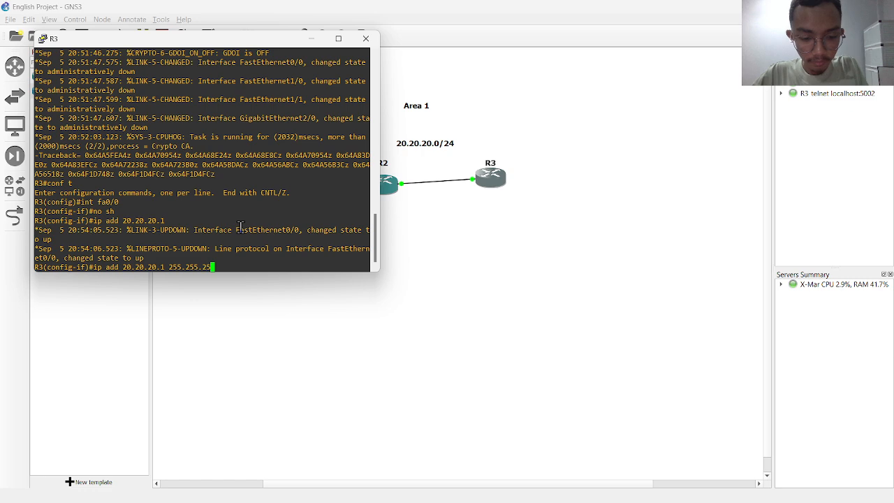
{"action": "key", "text": "Return"}
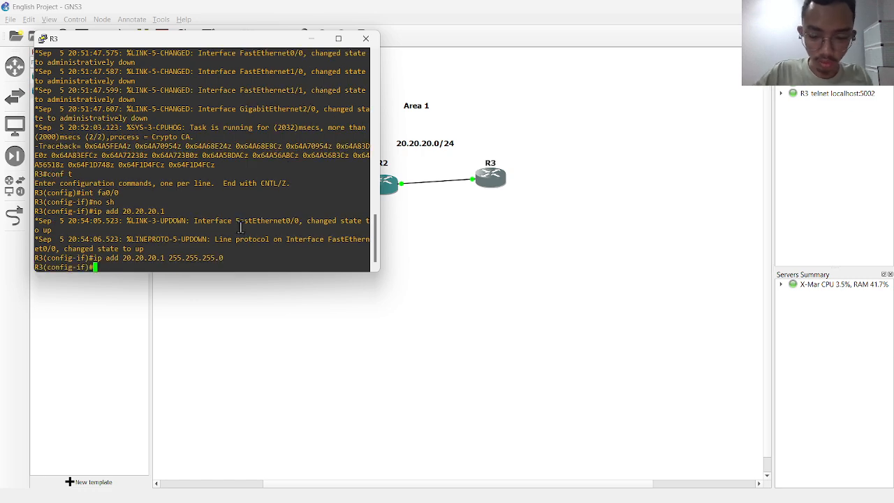
Create loopback interface lo0 on R3 and try to address it with ip ad 3.3.3.3 255.255.255.255
{"action": "type", "text": "int lo0"}
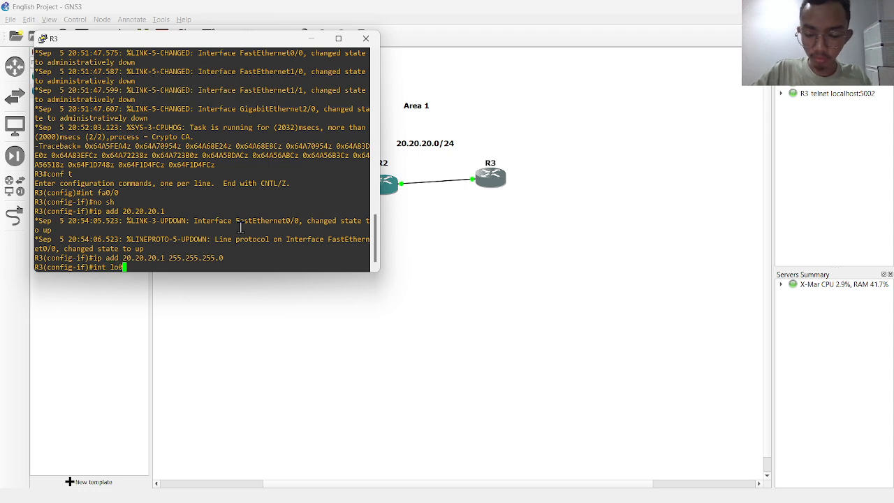
{"action": "key", "text": "Return"}
{"action": "type", "text": "ip"}
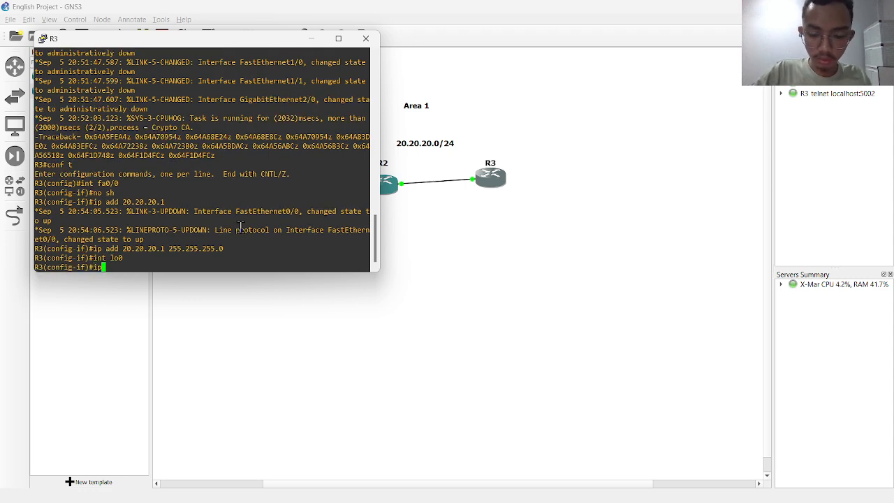
{"action": "type", "text": " ad 3.3.3.3"}
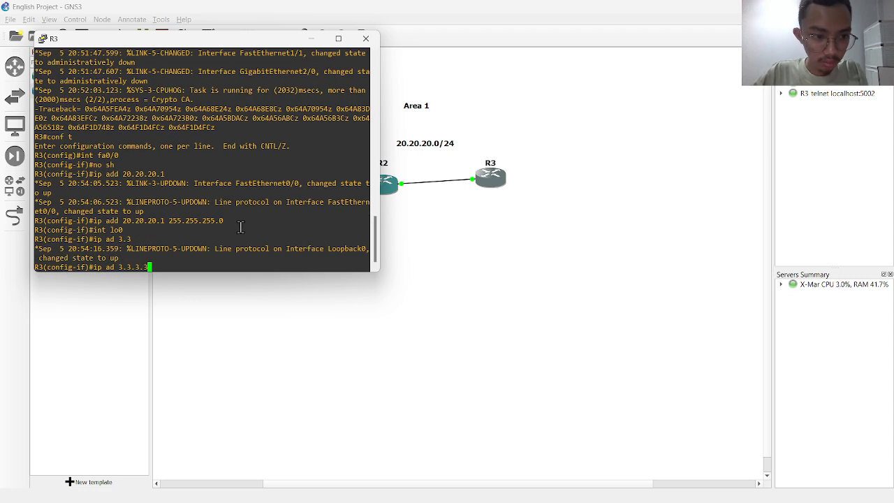
{"action": "type", "text": " 255"}
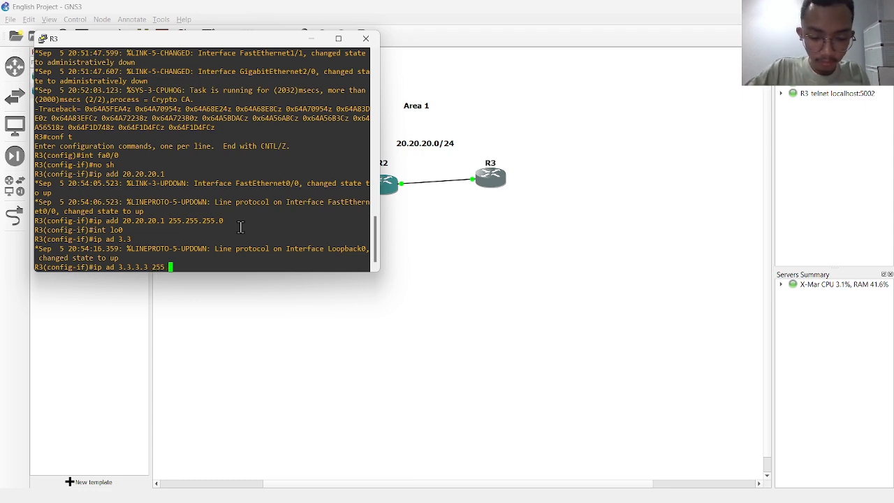
{"action": "key", "text": "BackSpace"}
{"action": "type", "text": "."}
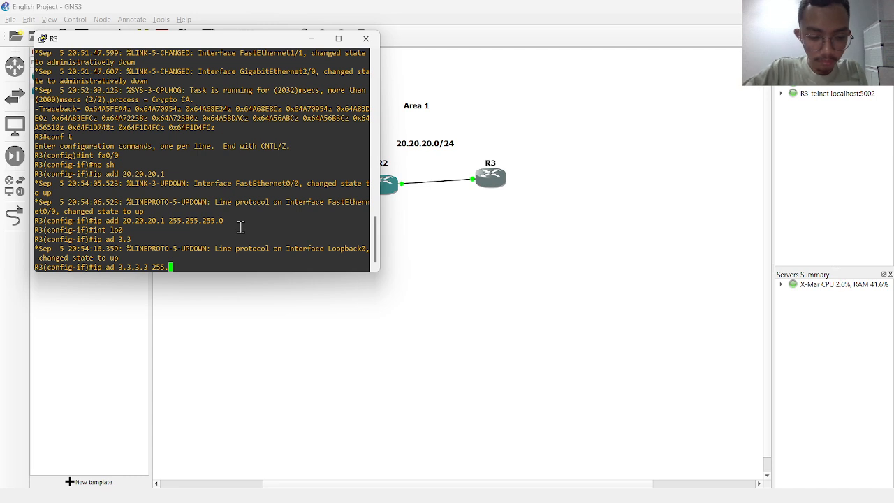
{"action": "type", "text": "255.255.2"}
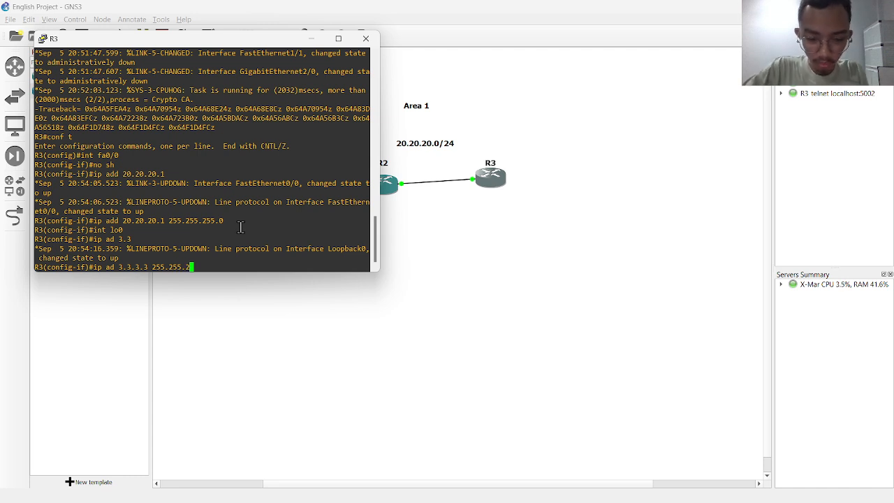
{"action": "type", "text": "55"}
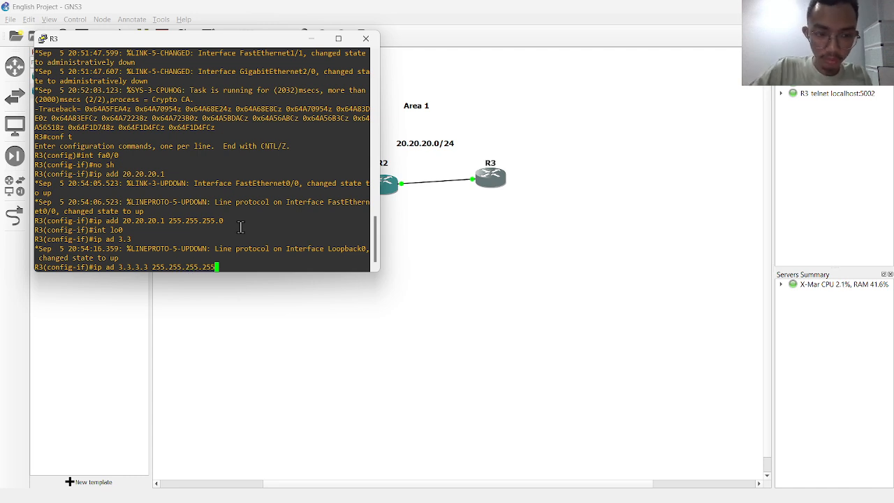
{"action": "key", "text": "Return"}
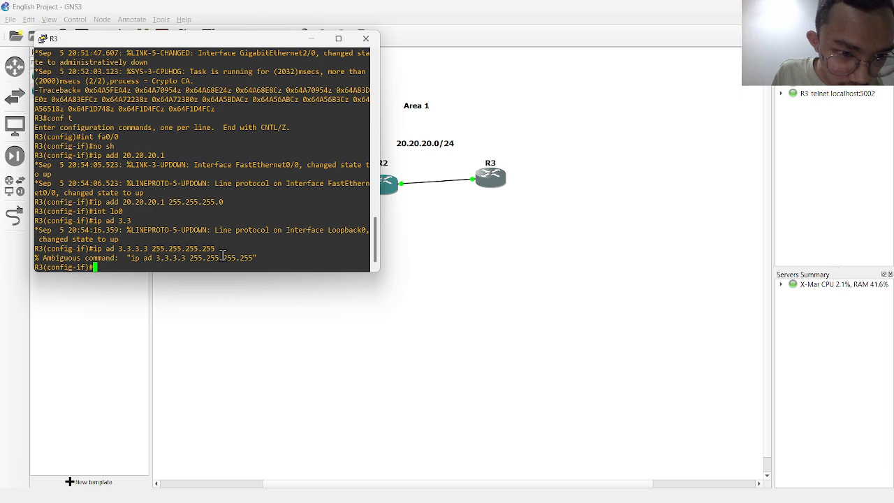
Correct the command to ip add 3.3.3.3 255.255.255.255 for R3's lo0, then exit interface configuration with ex
{"action": "key", "text": "Up"}
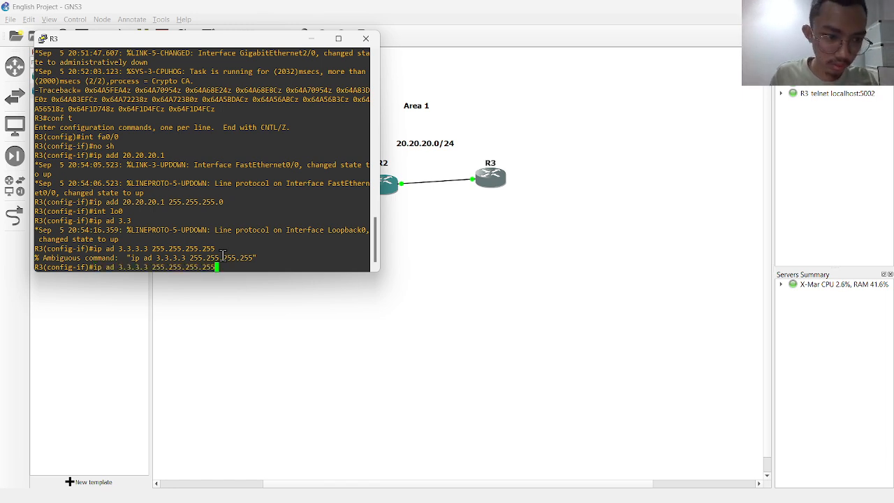
{"action": "key", "text": "Left"}
{"action": "key", "text": "Left"}
{"action": "key", "text": "Left"}
{"action": "key", "text": "Left"}
{"action": "key", "text": "Left"}
{"action": "key", "text": "Left"}
{"action": "key", "text": "Left"}
{"action": "key", "text": "Left"}
{"action": "key", "text": "Left"}
{"action": "key", "text": "Left"}
{"action": "key", "text": "Left"}
{"action": "key", "text": "Left"}
{"action": "key", "text": "Left"}
{"action": "key", "text": "Left"}
{"action": "key", "text": "Left"}
{"action": "key", "text": "Left"}
{"action": "key", "text": "Left"}
{"action": "key", "text": "Left"}
{"action": "key", "text": "Left"}
{"action": "key", "text": "Left"}
{"action": "key", "text": "Left"}
{"action": "key", "text": "Left"}
{"action": "key", "text": "Left"}
{"action": "key", "text": "Left"}
{"action": "key", "text": "Left"}
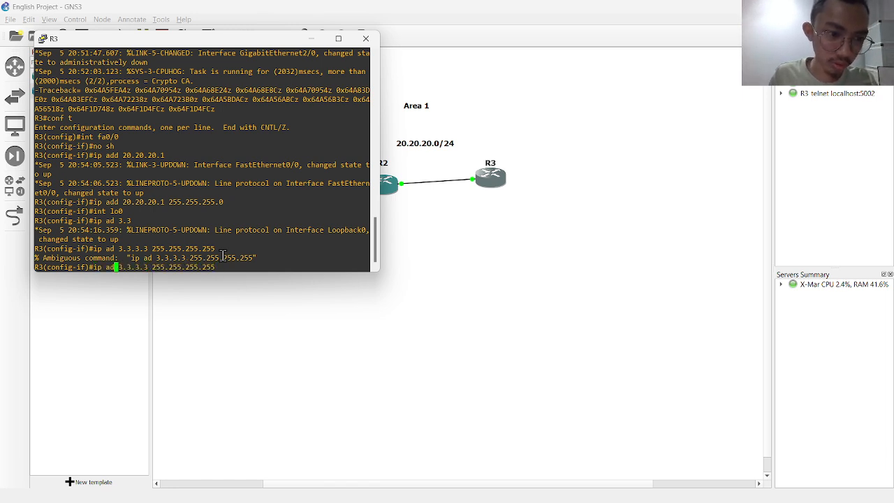
{"action": "type", "text": "d"}
{"action": "key", "text": "Return"}
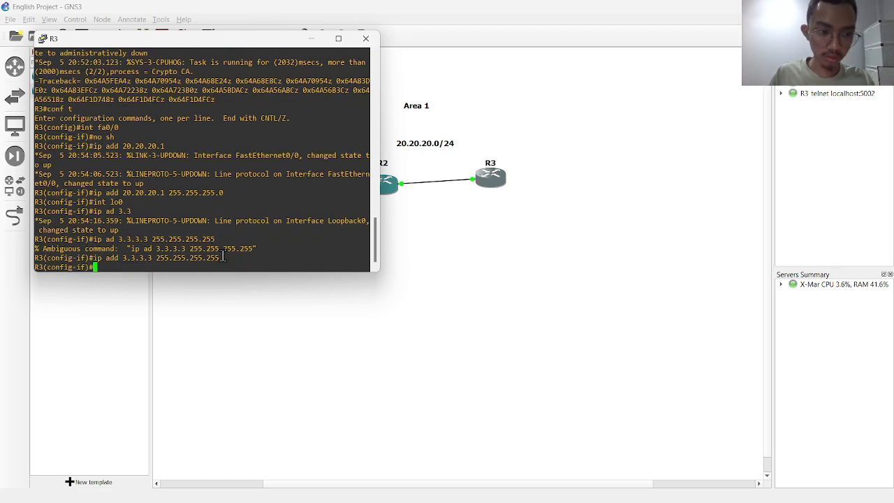
{"action": "type", "text": "ex"}
{"action": "key", "text": "Return"}
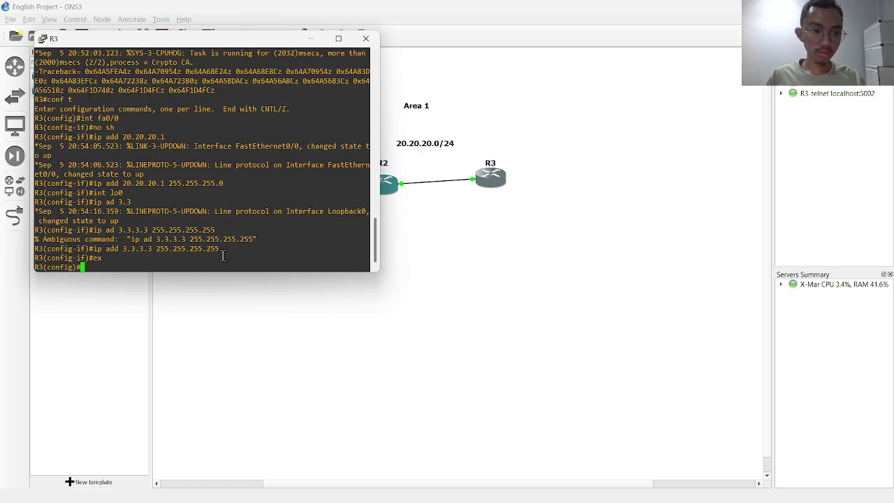
Set R3's console aside and bring up R1's console
{"action": "left_click", "coordinate": [310, 39]}
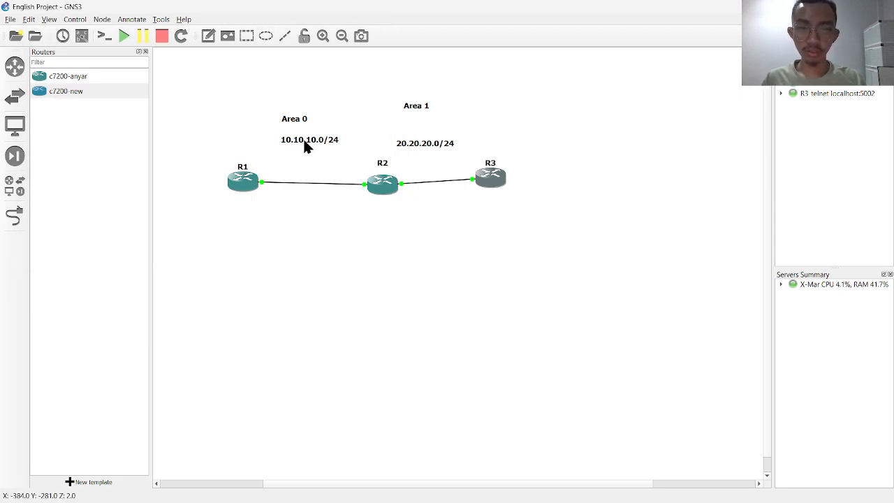
{"action": "left_click", "coordinate": [241, 182]}
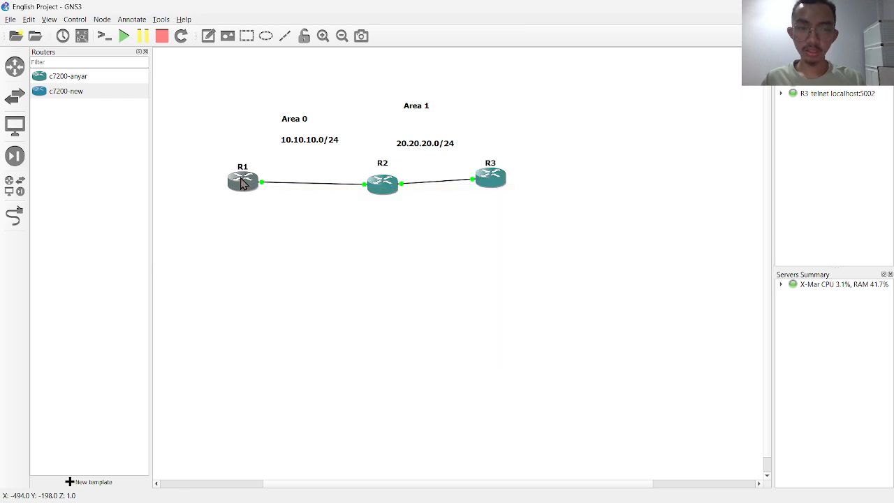
{"action": "double_click", "coordinate": [241, 181]}
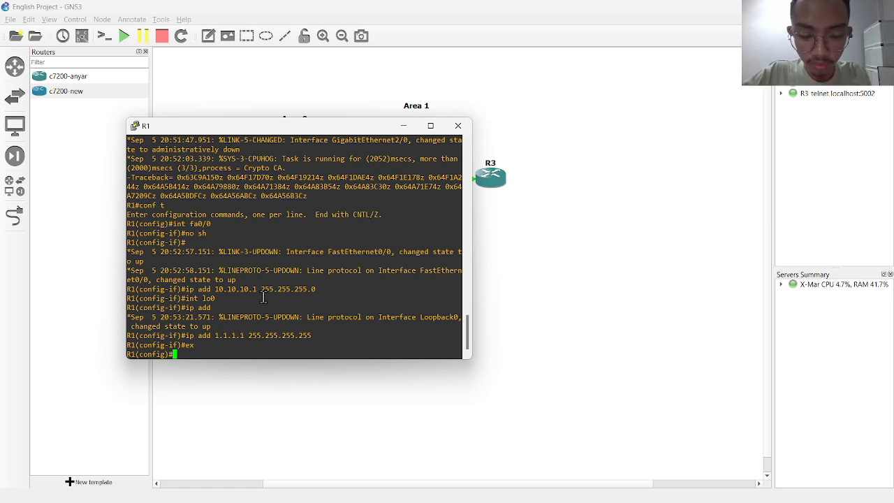
Check the allowed OSPF process IDs on R1 and start OSPF process 1 with router ospf 1
{"action": "type", "text": "r"}
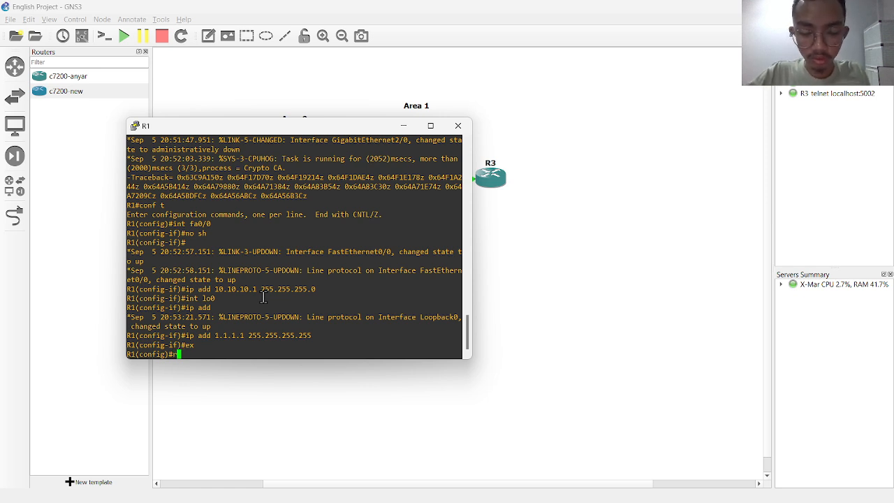
{"action": "type", "text": "outer ospf "}
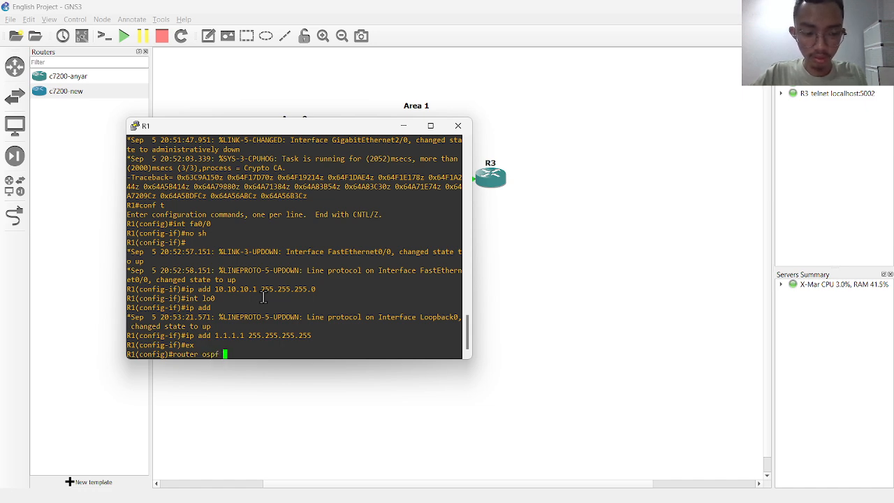
{"action": "type", "text": "?"}
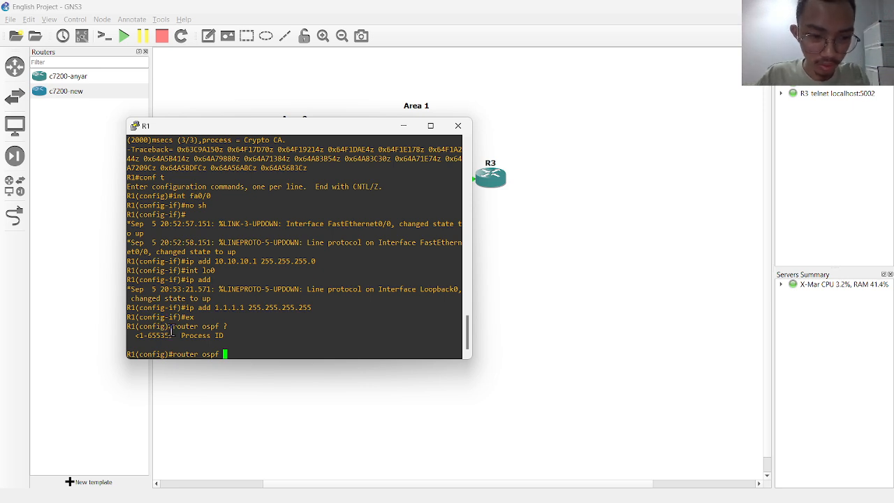
{"action": "type", "text": "1"}
{"action": "key", "text": "Return"}
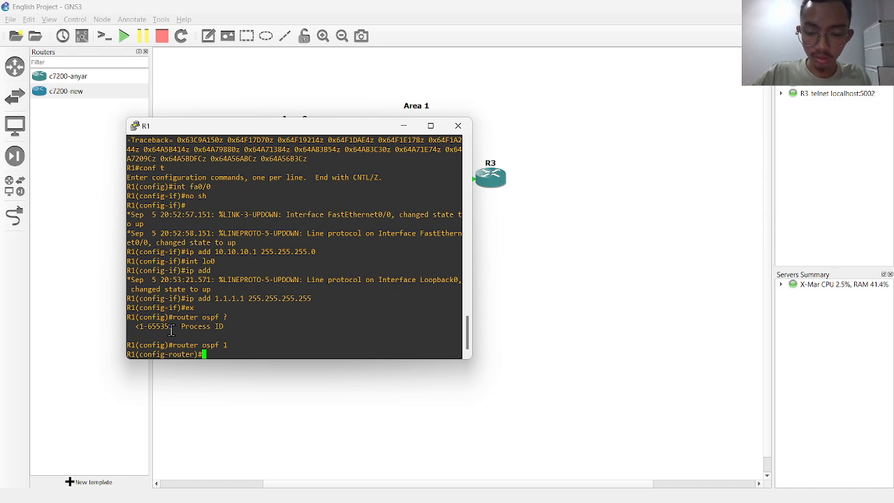
Set R1's OSPF router ID to 1.1.1.1 with the router-id command
{"action": "type", "text": "ro"}
{"action": "key", "text": "Tab"}
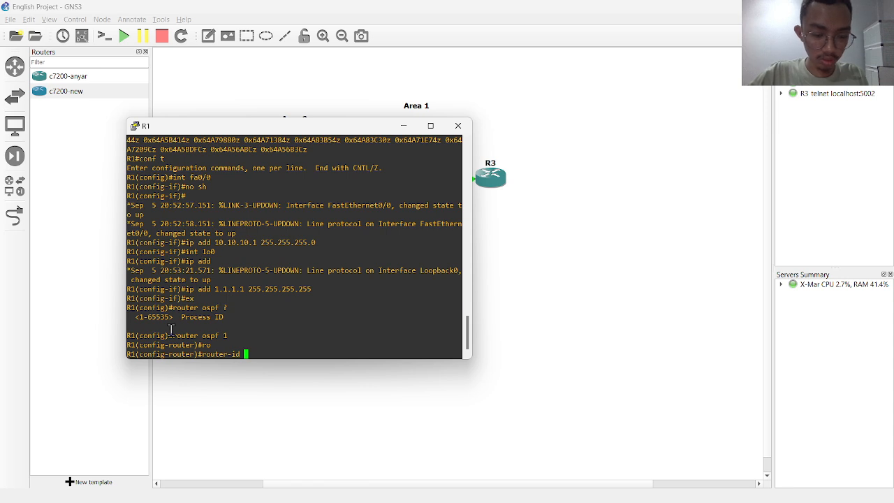
{"action": "type", "text": "1.1.1.1"}
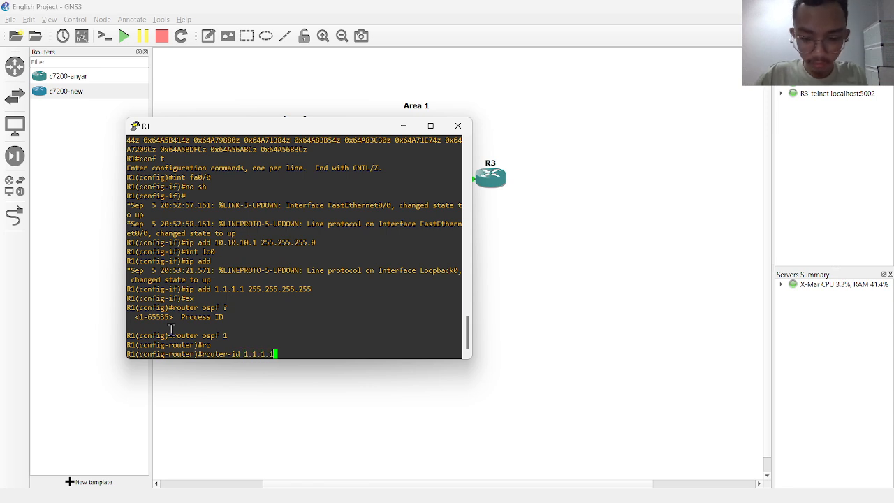
{"action": "key", "text": "Return"}
Try to advertise R1's network in OSPF with net 10.10.10.0.0.0.255 area 0
{"action": "type", "text": "net "}
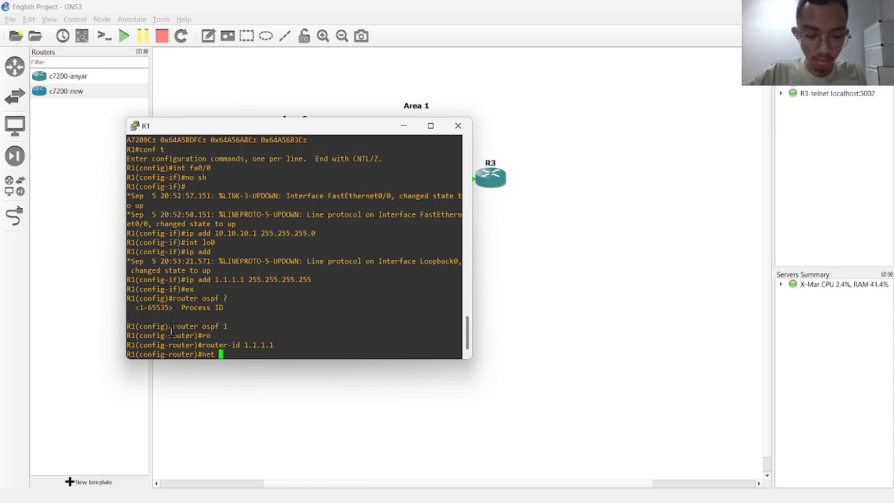
{"action": "type", "text": "10.10"}
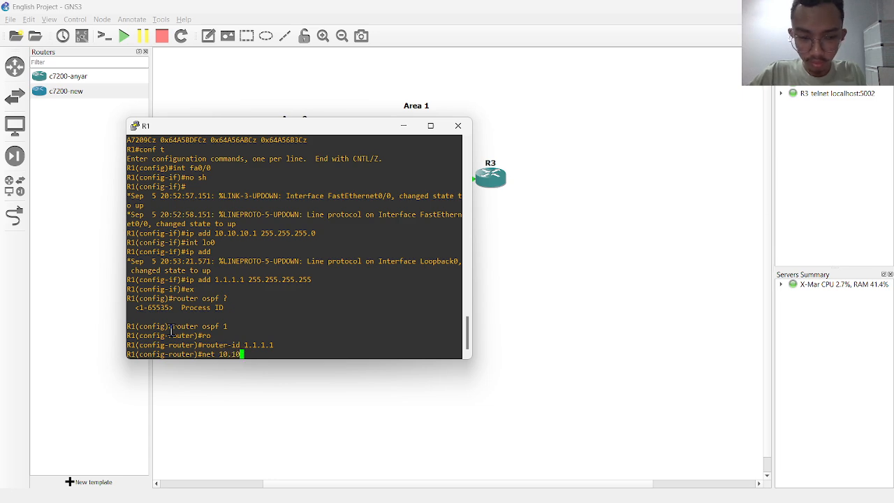
{"action": "type", "text": ".10.0"}
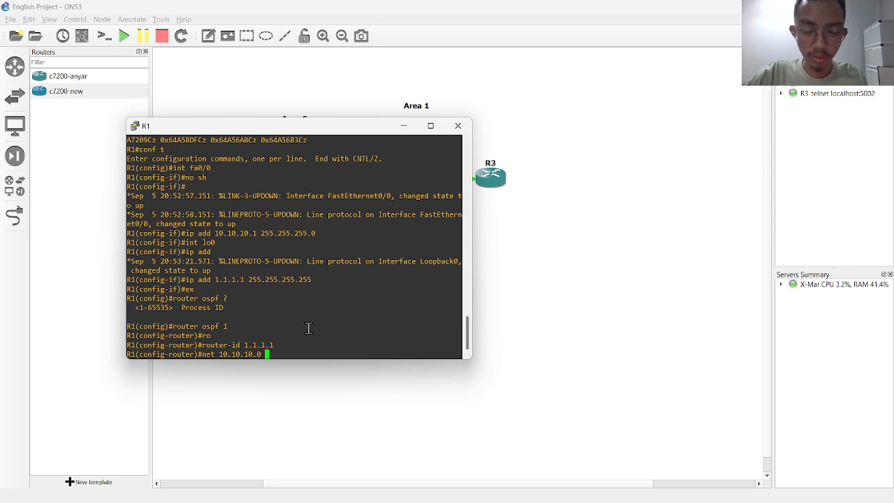
{"action": "key", "text": "BackSpace"}
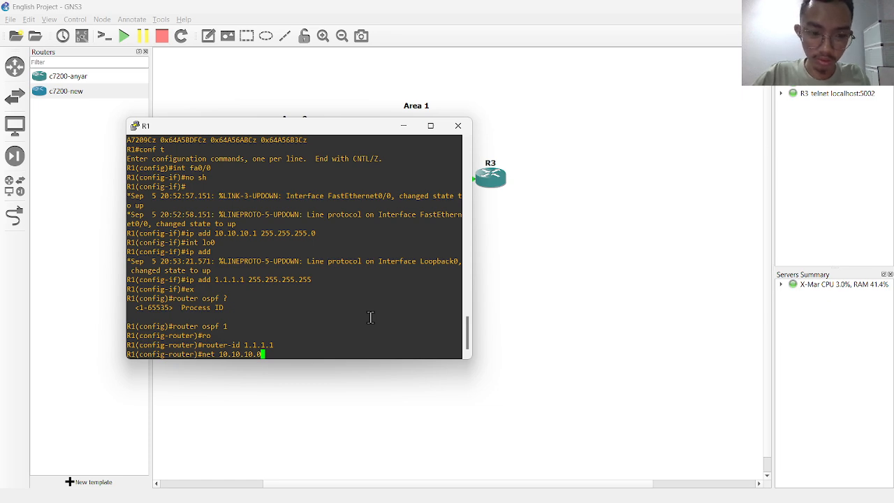
{"action": "type", "text": ".0.0"}
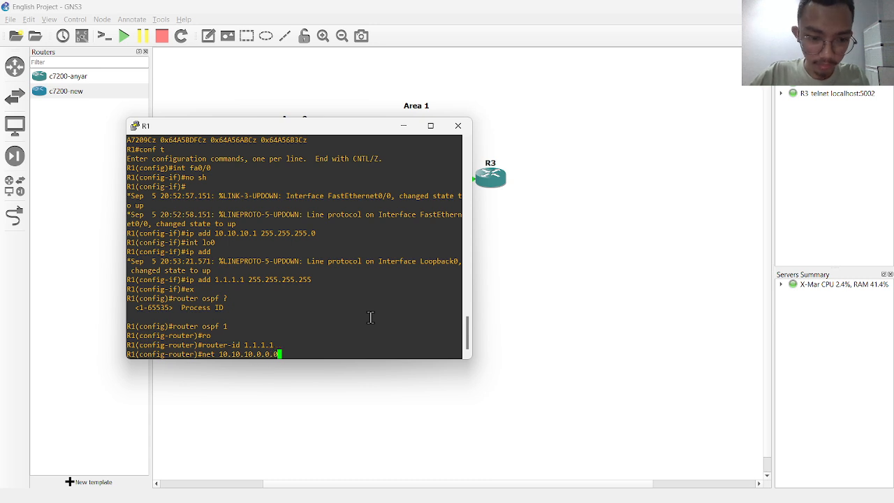
{"action": "type", "text": ".255"}
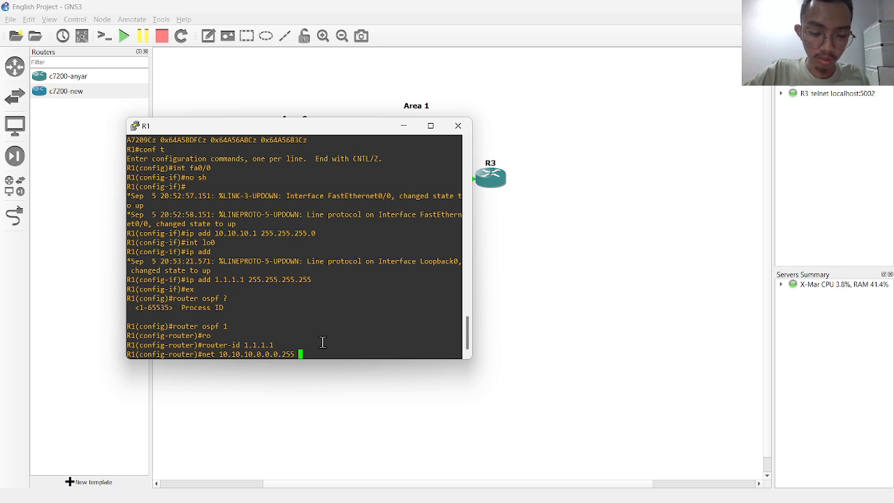
{"action": "type", "text": "area 0"}
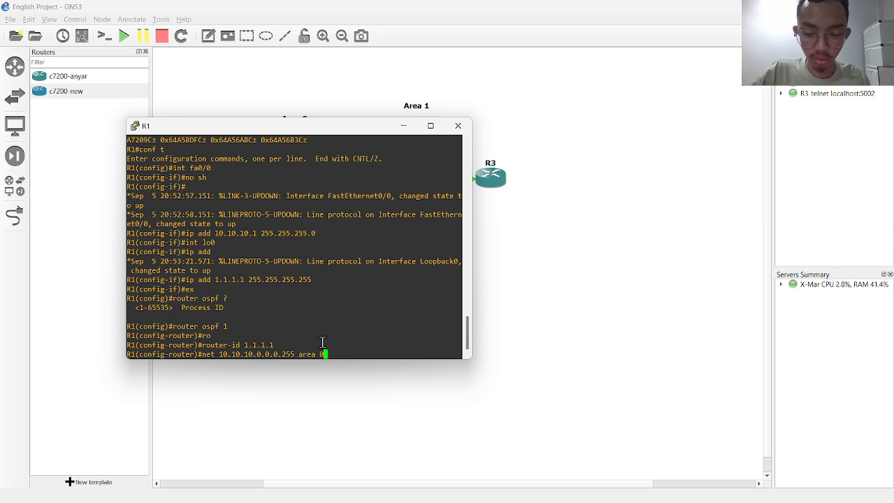
{"action": "key", "text": "Return"}
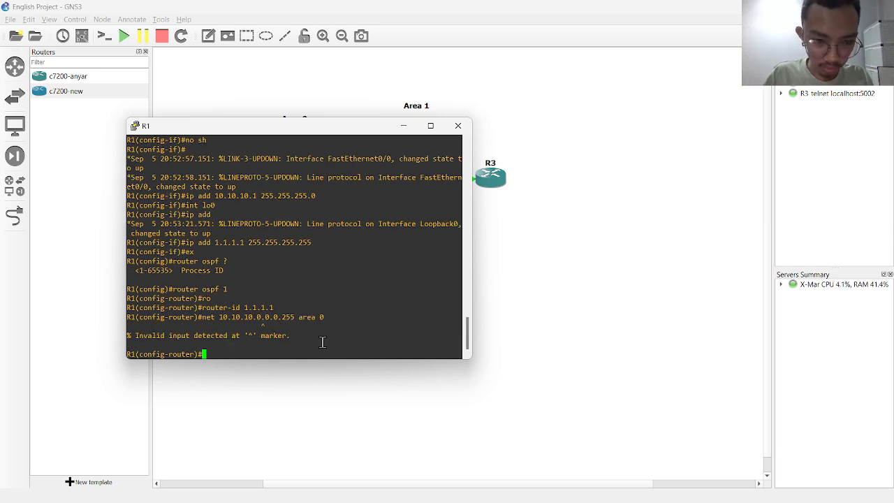
Recall the network command on R1, edit it to net 10.10.10.0 0.0.0.0.255 area 0, and try to submit it
{"action": "key", "text": "Up"}
{"action": "key", "text": "Left"}
{"action": "key", "text": "Left"}
{"action": "key", "text": "Left"}
{"action": "key", "text": "Left"}
{"action": "key", "text": "Left"}
{"action": "key", "text": "Left"}
{"action": "key", "text": "Left"}
{"action": "key", "text": "Left"}
{"action": "key", "text": "Left"}
{"action": "key", "text": "Left"}
{"action": "key", "text": "Left"}
{"action": "key", "text": "Left"}
{"action": "key", "text": "Left"}
{"action": "key", "text": "Left"}
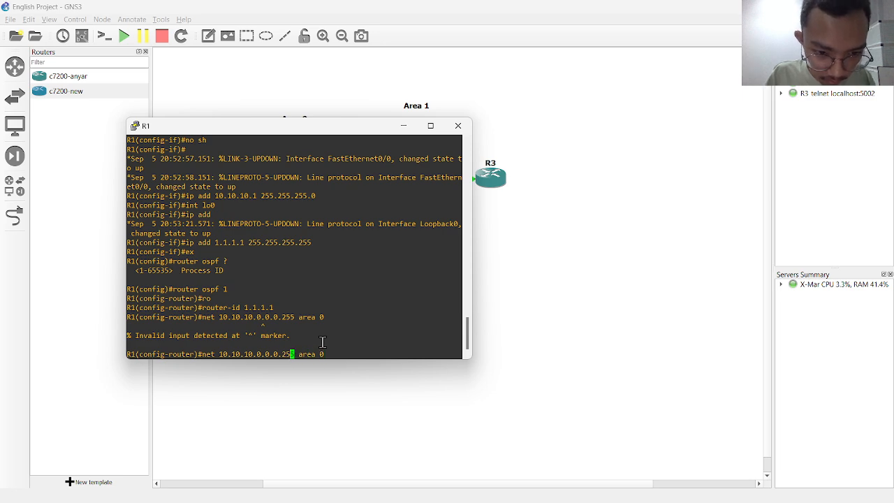
{"action": "key", "text": "Left"}
{"action": "key", "text": "Left"}
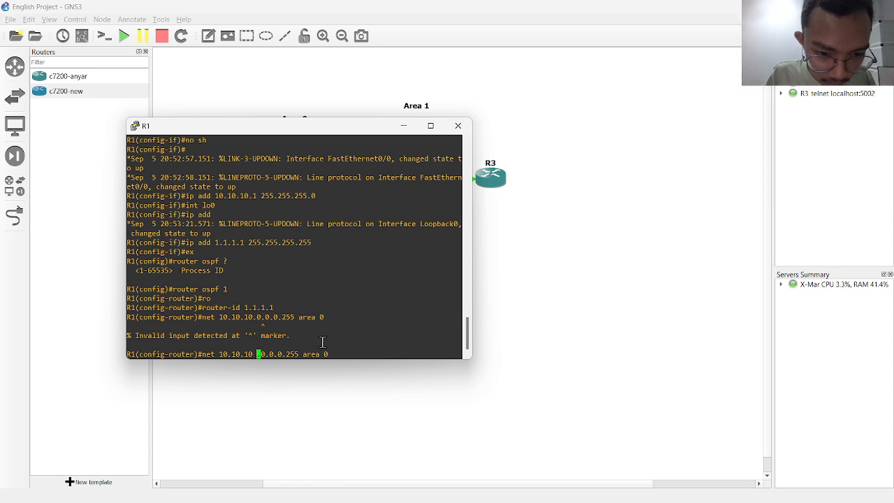
{"action": "type", "text": "0"}
{"action": "key", "text": "Left"}
{"action": "key", "text": "Left"}
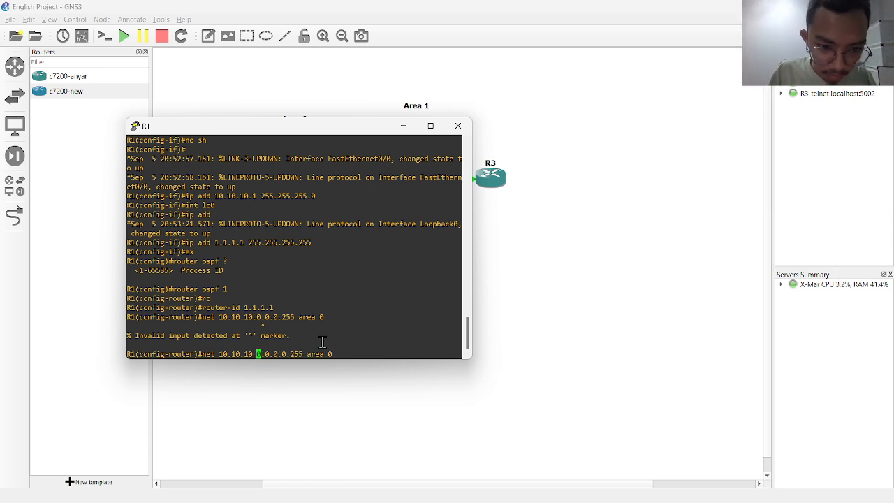
{"action": "type", "text": "."}
{"action": "key", "text": "Left"}
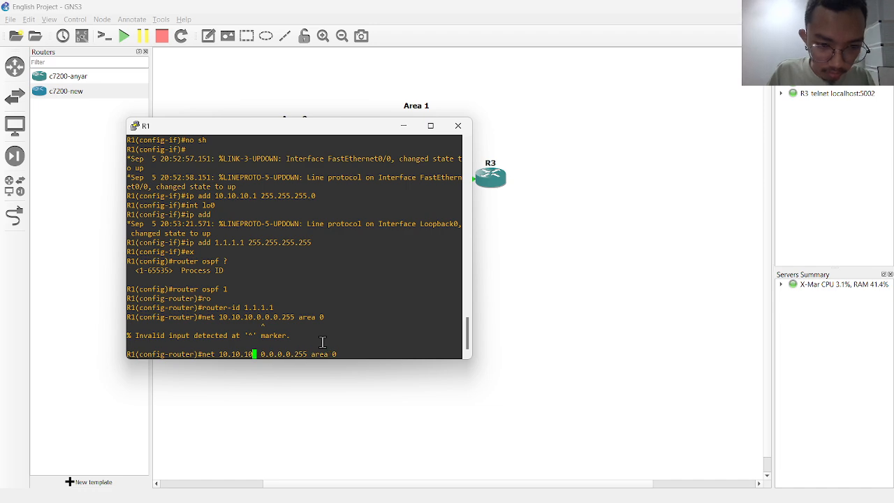
{"action": "type", "text": ".0"}
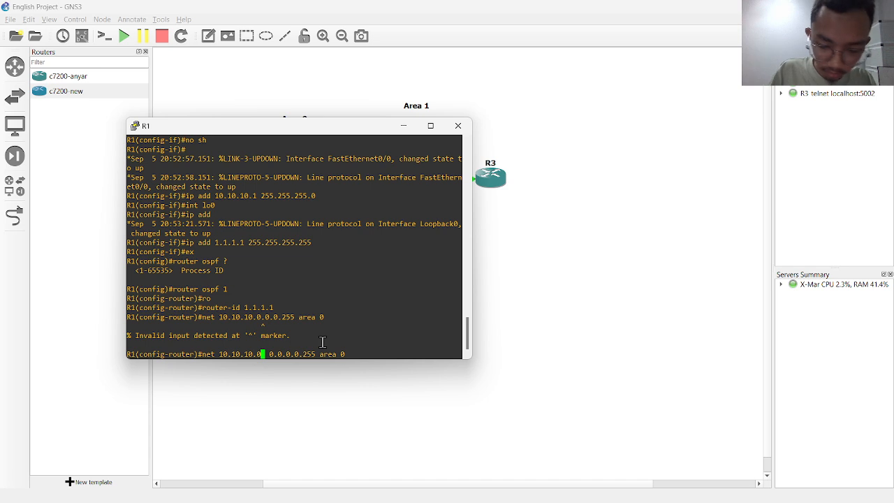
{"action": "key", "text": "Return"}
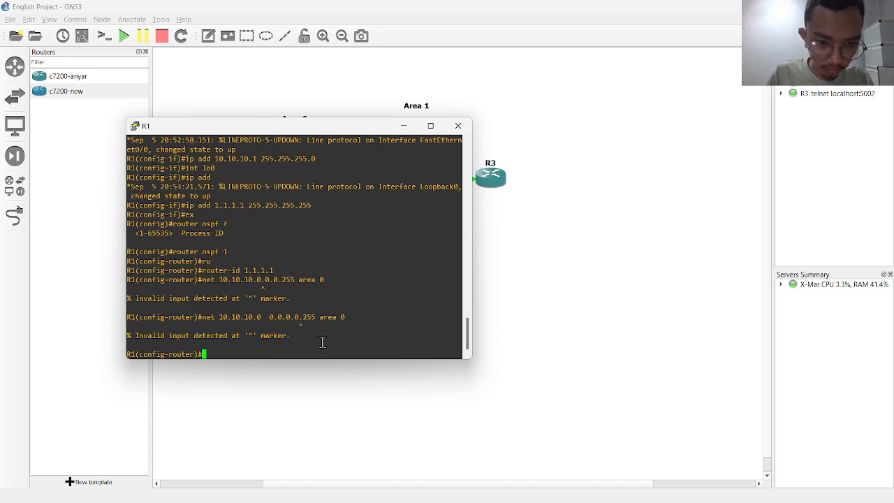
Recall the last network command on R1, correct it to net 10.10.10.0 0.0.0.255 area 0, and submit it
{"action": "key", "text": "Up"}
{"action": "key", "text": "Left"}
{"action": "key", "text": "Left"}
{"action": "key", "text": "Left"}
{"action": "key", "text": "Left"}
{"action": "key", "text": "Left"}
{"action": "key", "text": "Left"}
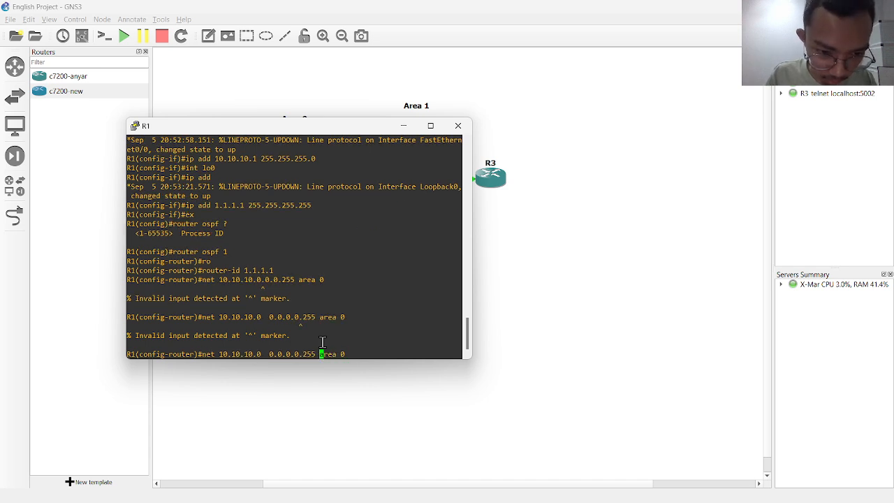
{"action": "key", "text": "Left"}
{"action": "key", "text": "Left"}
{"action": "key", "text": "Left"}
{"action": "key", "text": "Left"}
{"action": "key", "text": "Left"}
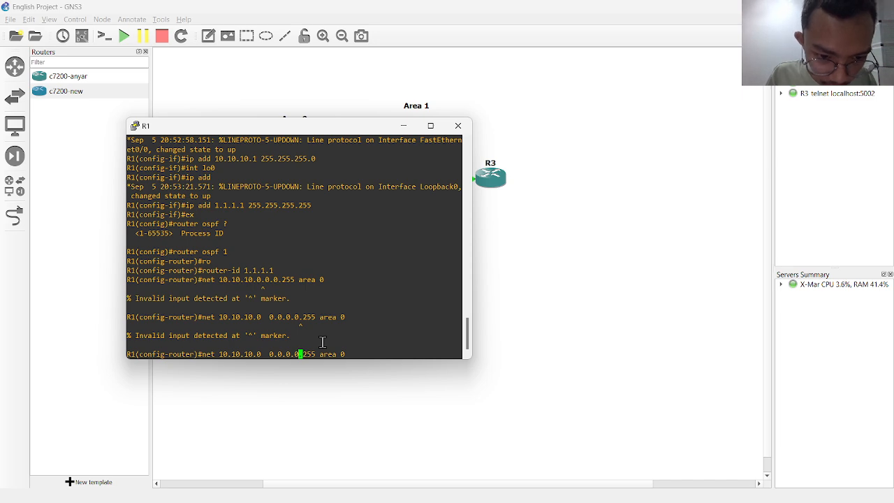
{"action": "key", "text": "Left"}
{"action": "key", "text": "Left"}
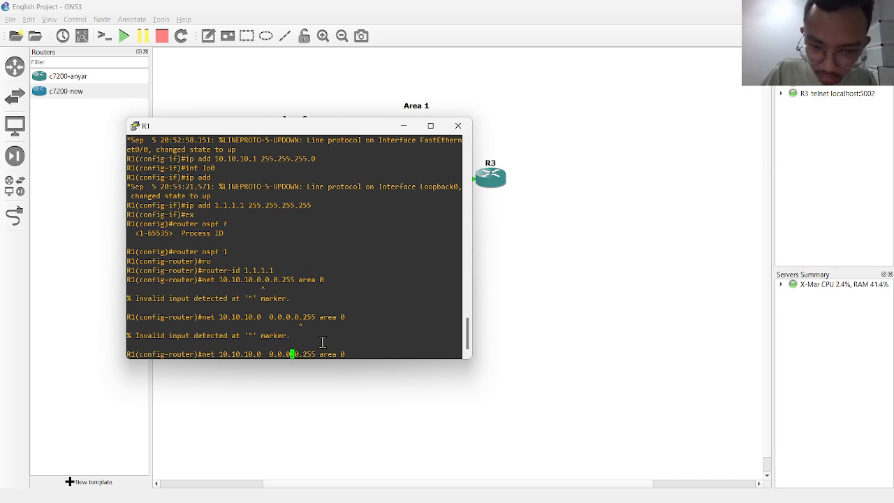
{"action": "key", "text": "BackSpace"}
{"action": "key", "text": "BackSpace"}
{"action": "key", "text": "Return"}
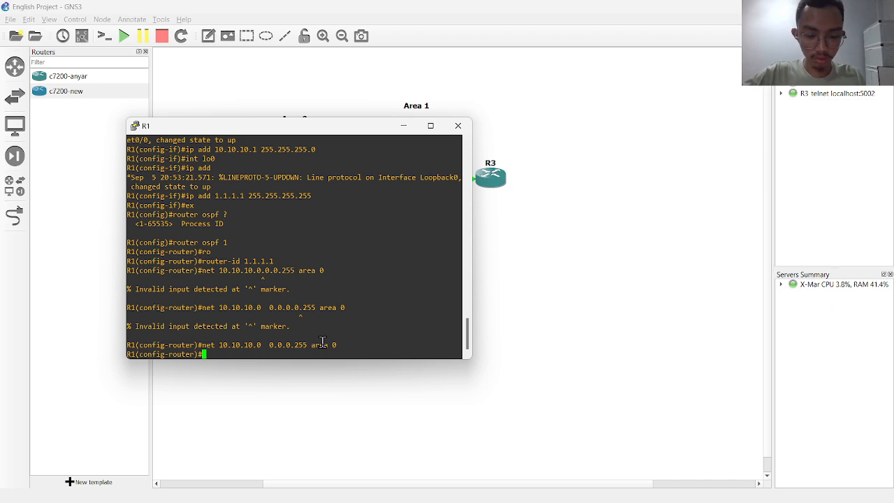
Advertise R1's loopback in OSPF with net 1.1.1.1 0.0.0.0 a 0 and exit router configuration mode
{"action": "type", "text": "net 1"}
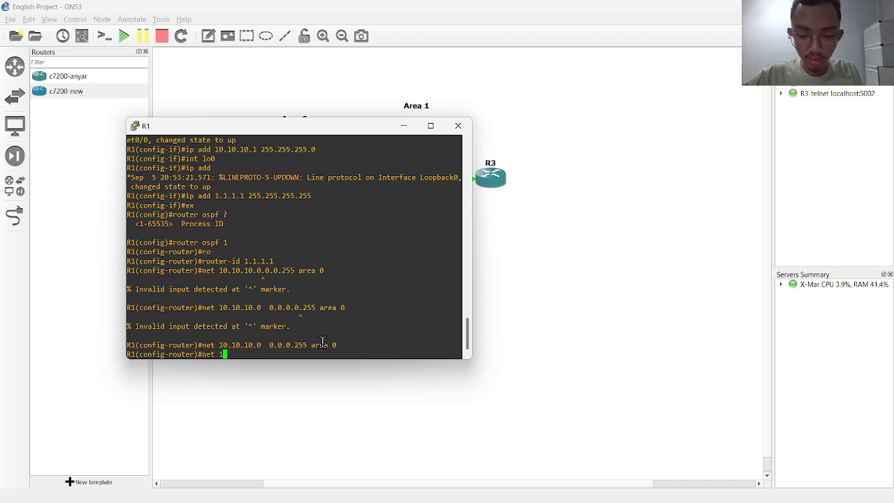
{"action": "type", "text": ".1.1.1 0."}
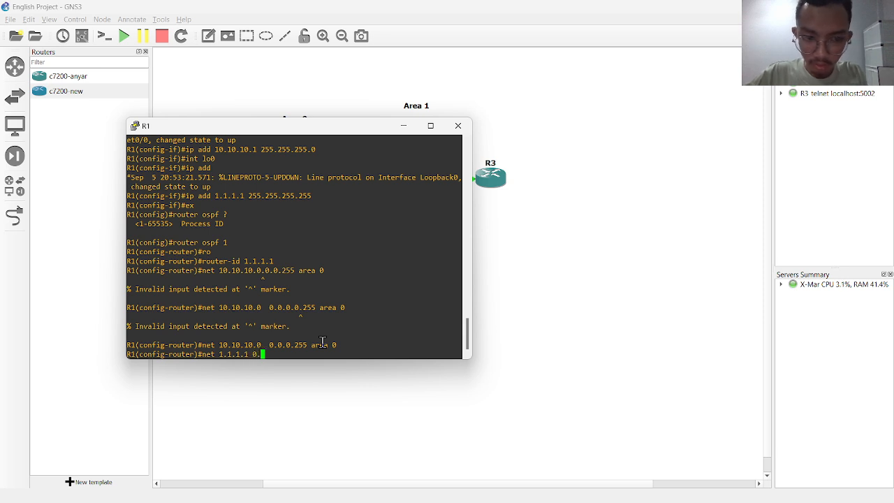
{"action": "type", "text": "0.0.0"}
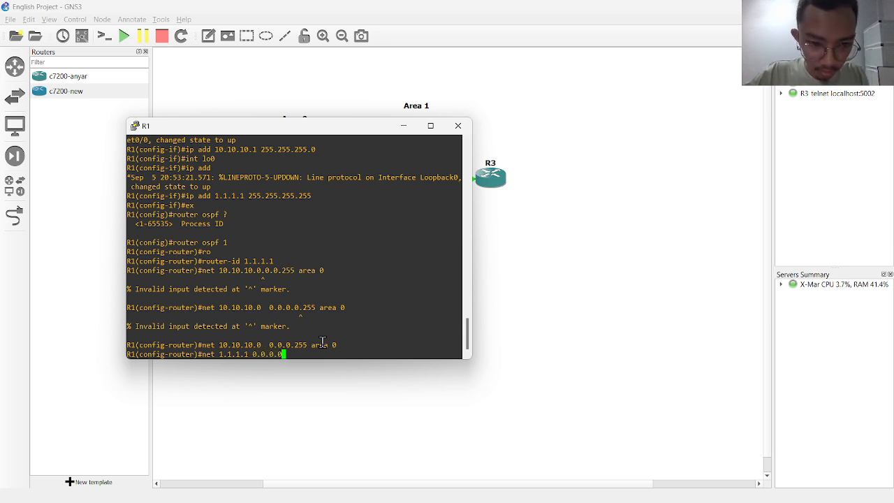
{"action": "type", "text": " a 0"}
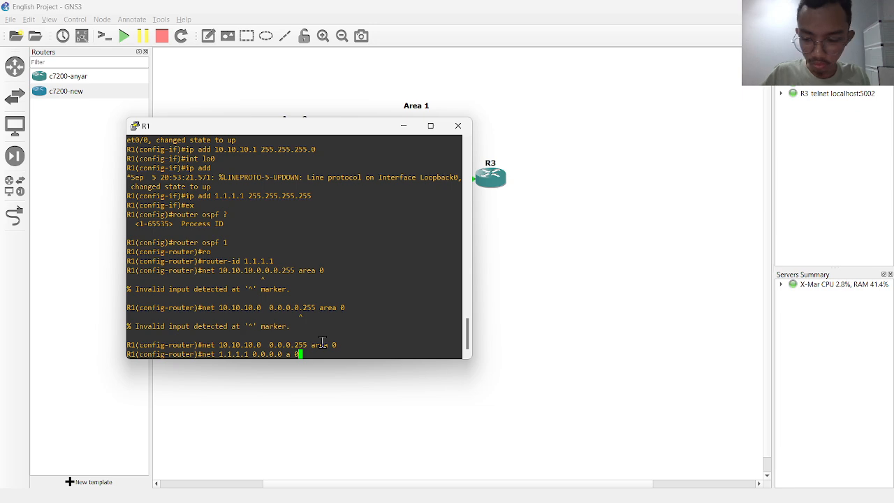
{"action": "key", "text": "Return"}
{"action": "type", "text": "ex"}
{"action": "key", "text": "Return"}
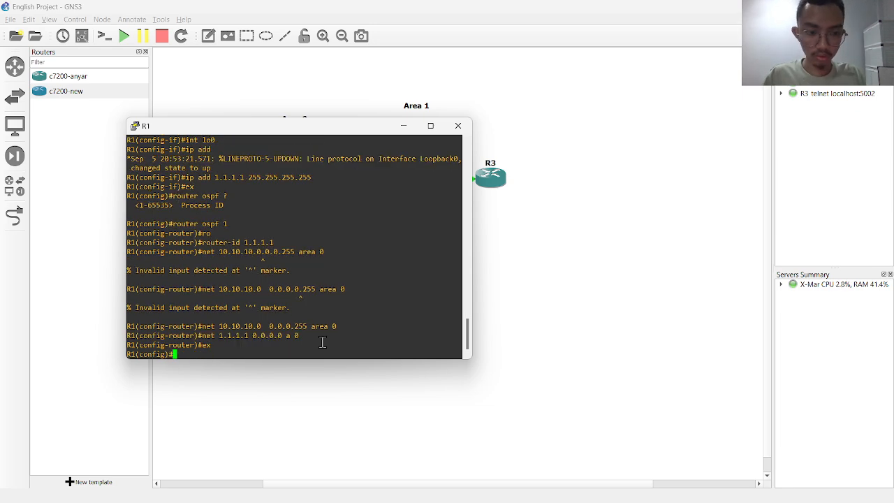
Switch from R1's console to R2's, keep the topology visible, and start OSPF process 2 with router ospf 2
{"action": "left_click", "coordinate": [403, 127]}
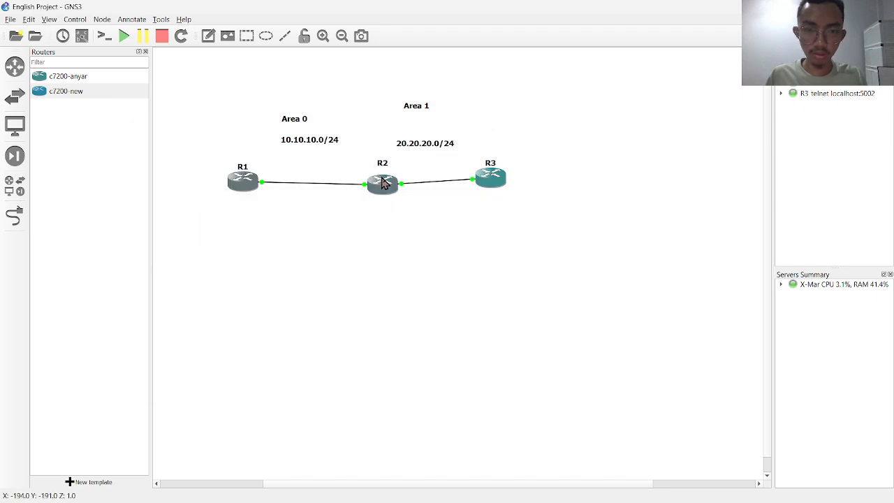
{"action": "double_click", "coordinate": [382, 182]}
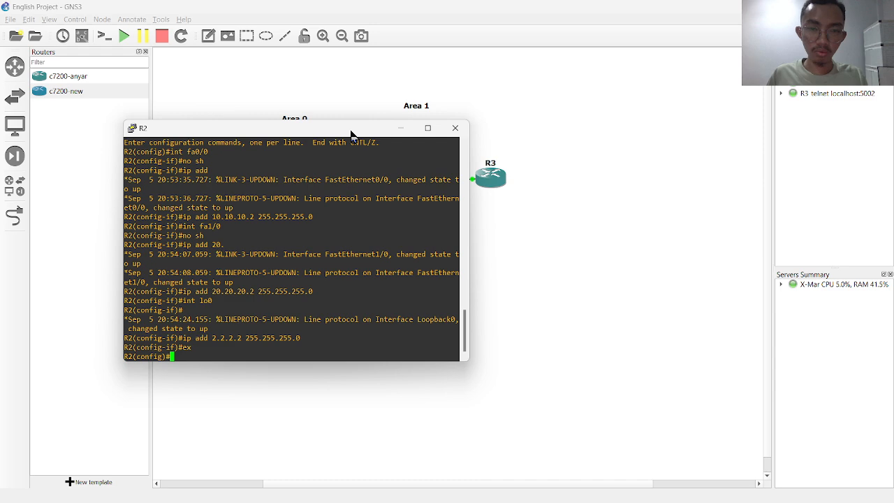
{"action": "left_click_drag", "start_coordinate": [352, 135], "coordinate": [380, 204]}
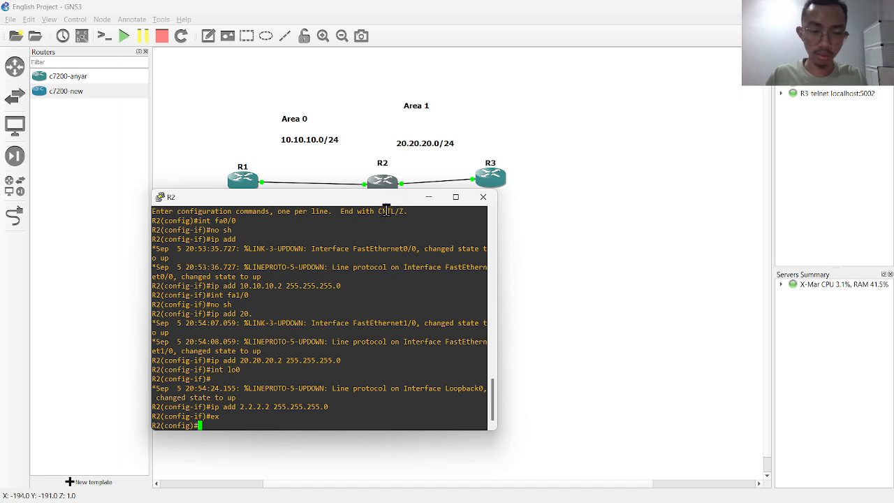
{"action": "type", "text": "route"}
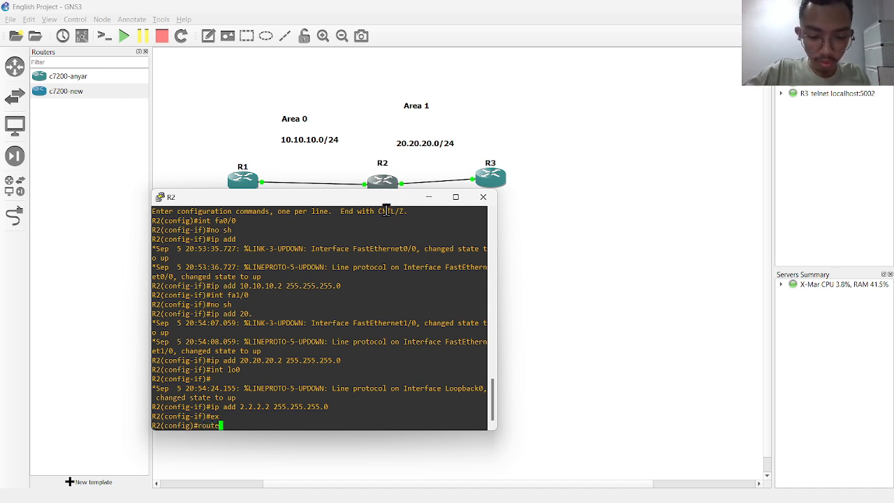
{"action": "type", "text": "r ospf 2"}
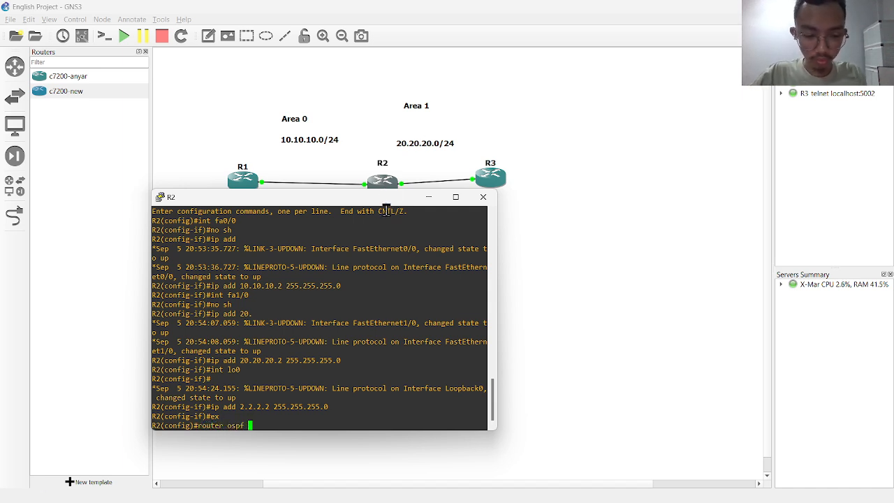
{"action": "key", "text": "Return"}
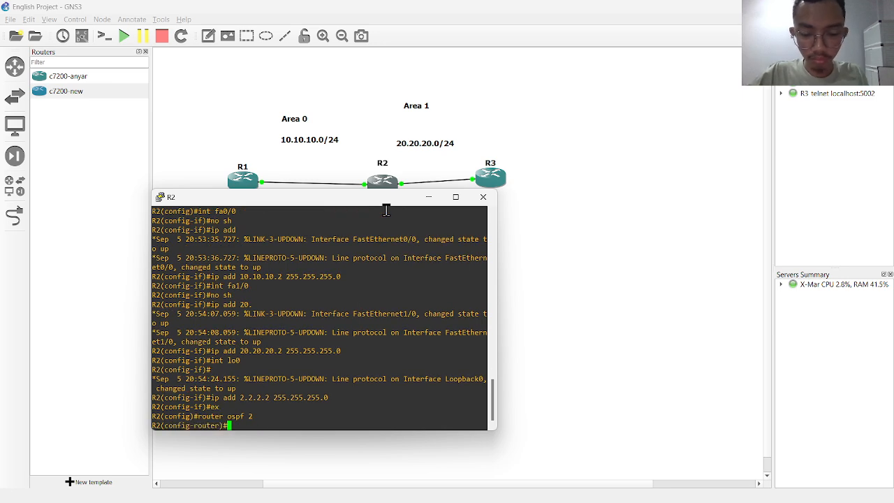
Set R2's OSPF router ID to 2.2.2.2 with the router-id command
{"action": "type", "text": "rou"}
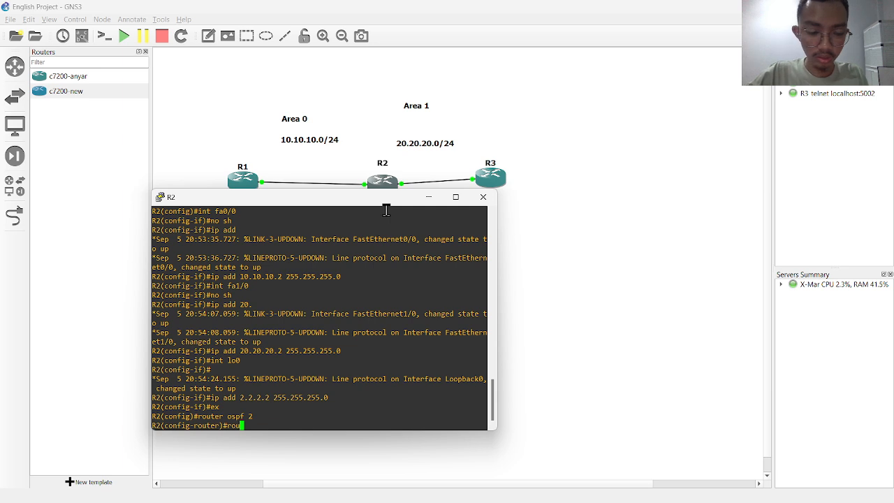
{"action": "key", "text": "Tab"}
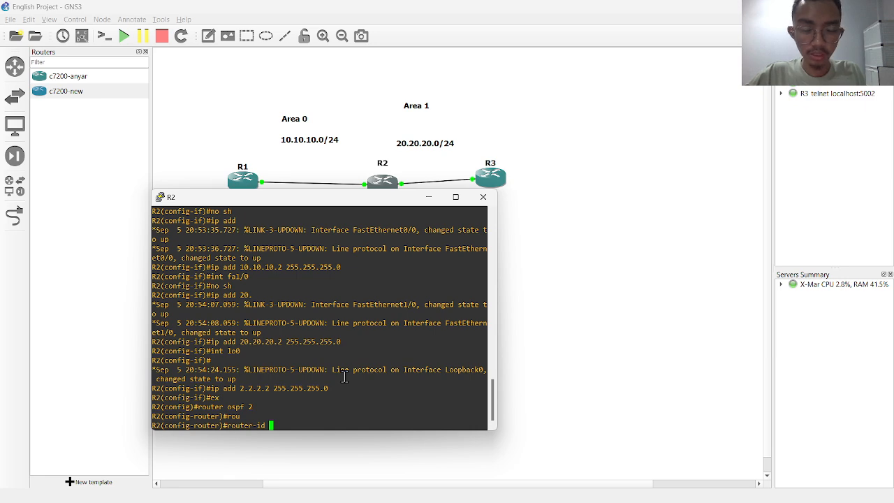
{"action": "type", "text": "2.2.2.2"}
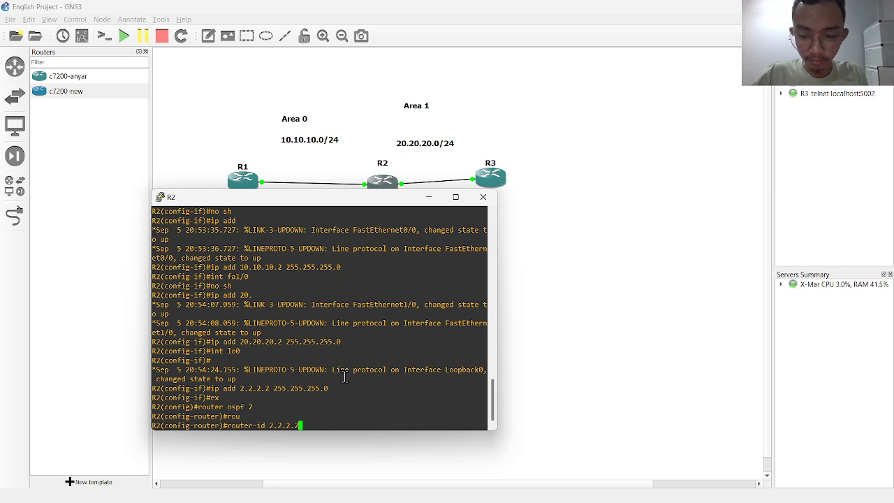
{"action": "key", "text": "Return"}
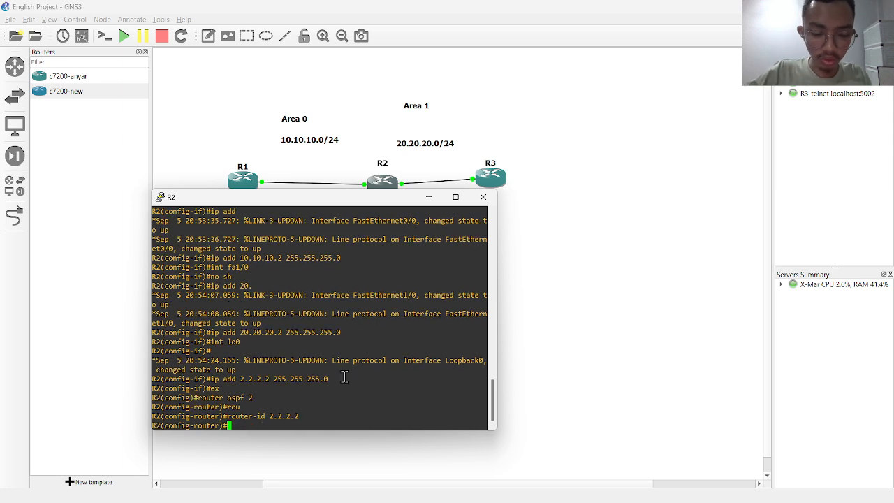
Advertise R2's link to R1 in OSPF with net 10.10.10.0 0.0.0.255 a 0
{"action": "type", "text": "net 10.10"}
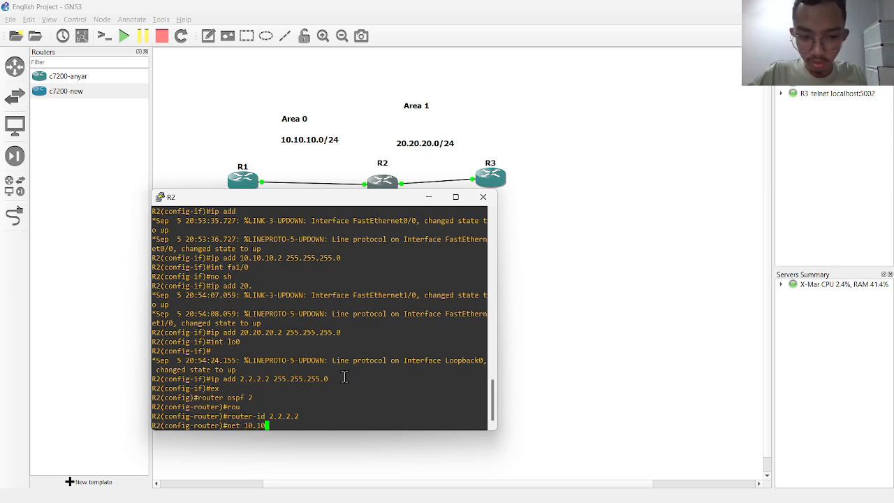
{"action": "type", "text": ".10.0 0"}
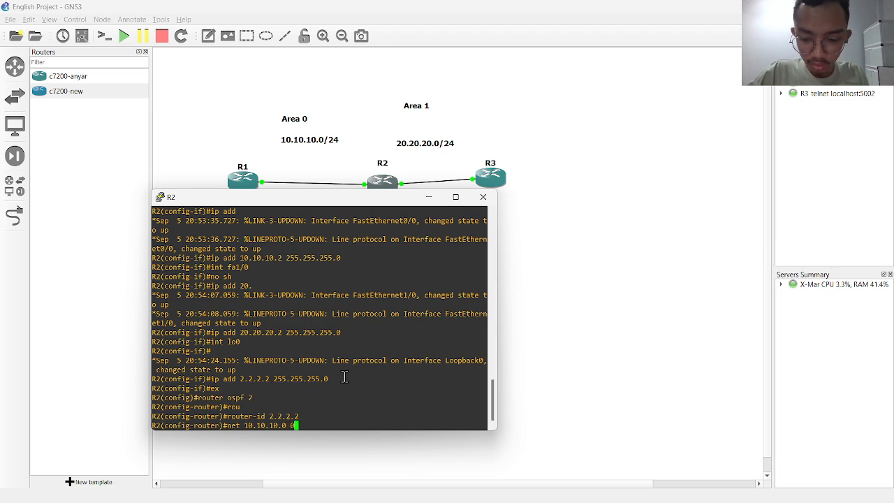
{"action": "type", "text": ".0.0.0"}
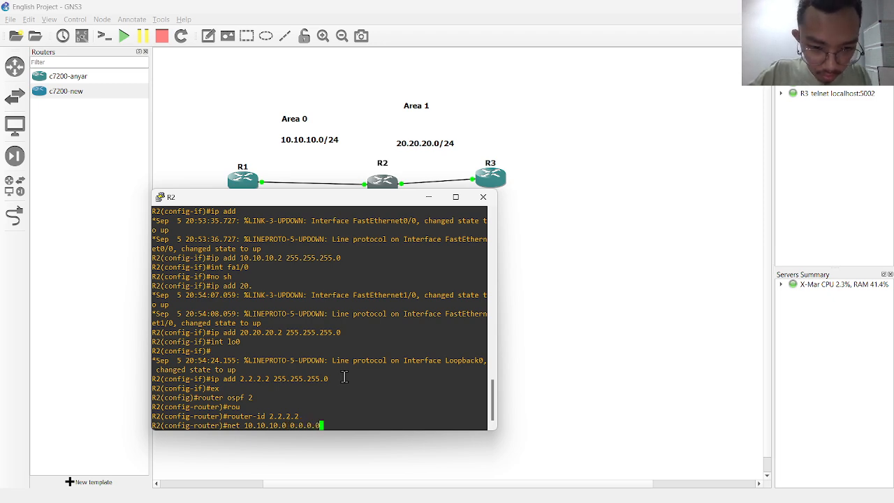
{"action": "key", "text": "BackSpace"}
{"action": "key", "text": "BackSpace"}
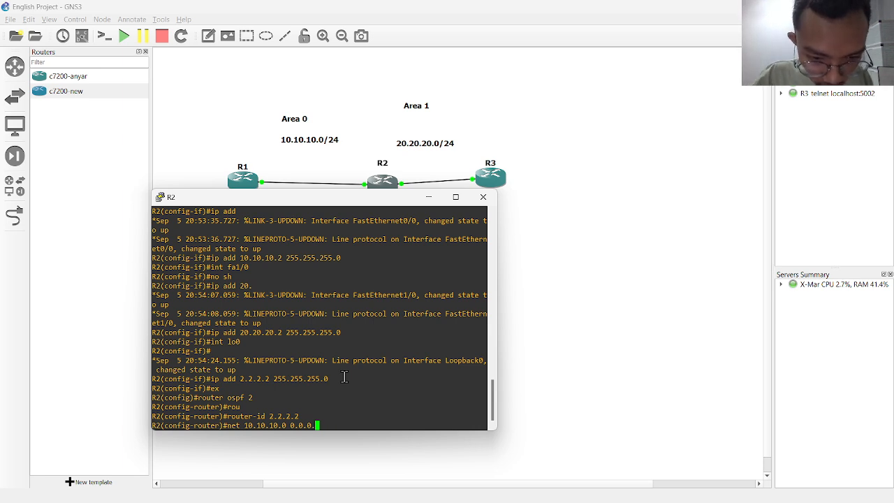
{"action": "type", "text": "255 "}
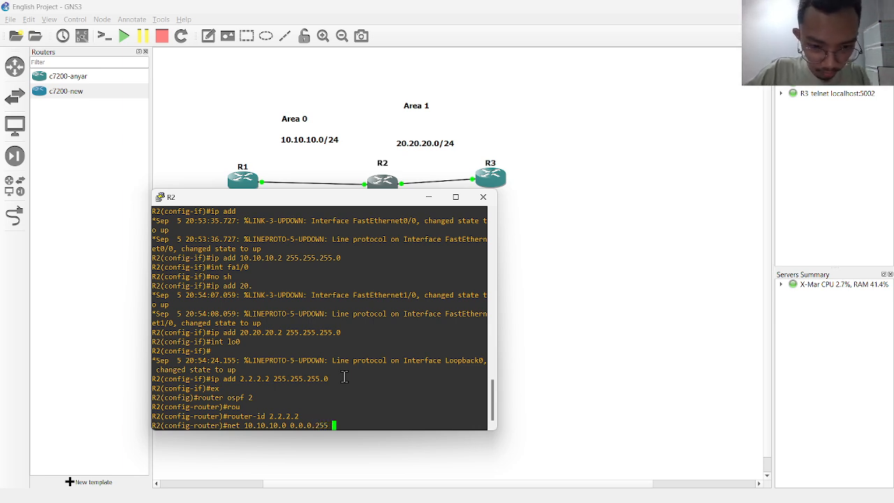
{"action": "type", "text": "a 0"}
{"action": "key", "text": "Return"}
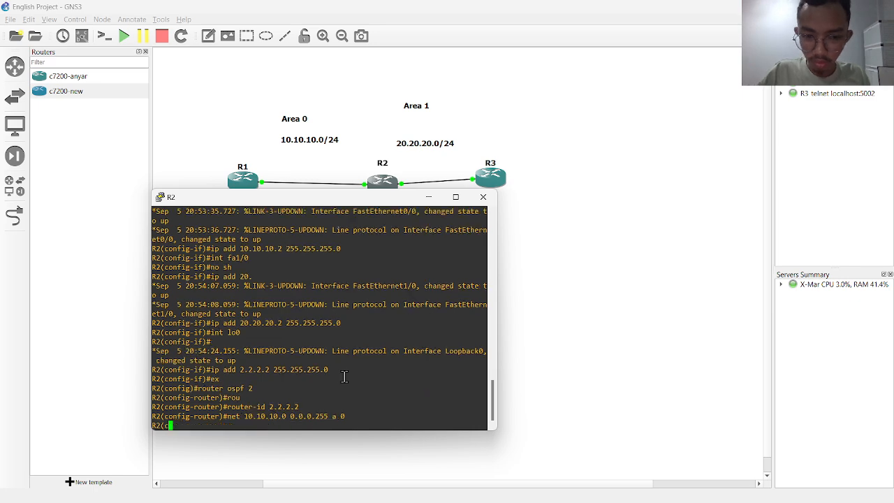
Advertise R2's loopback in OSPF with net 2.2.2.2 0.0.0.0 a 0
{"action": "type", "text": "net "}
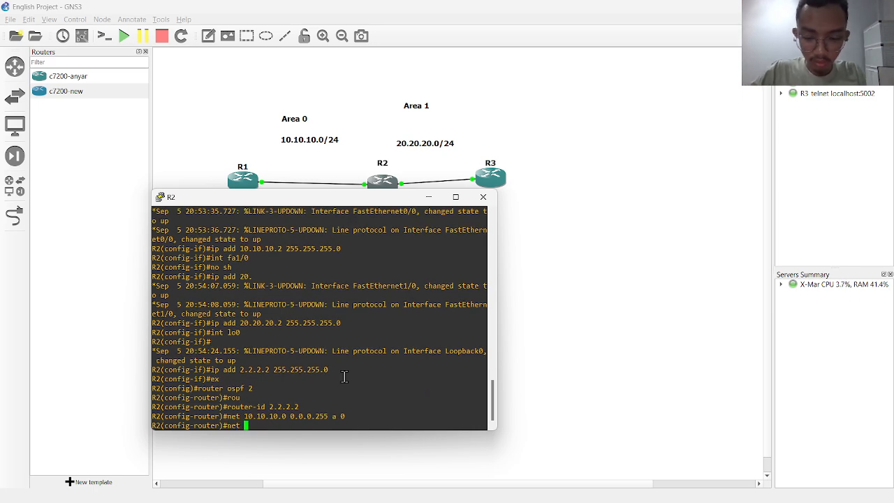
{"action": "type", "text": "2.2.2.2"}
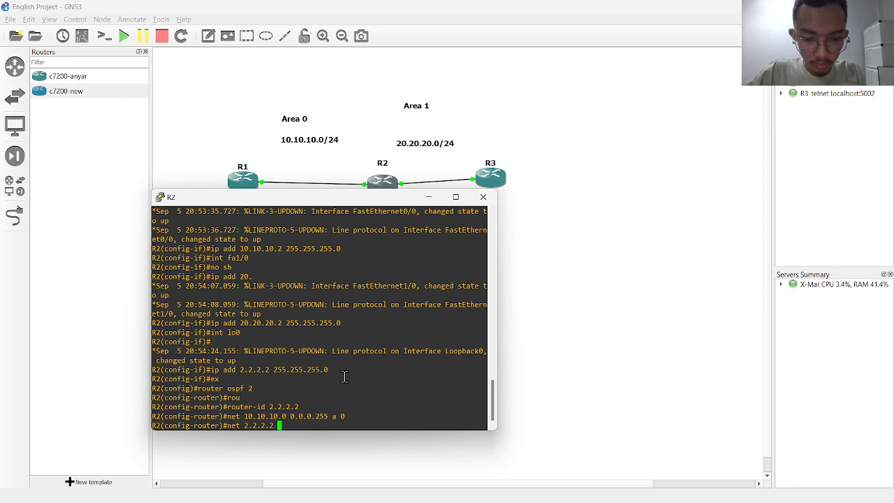
{"action": "type", "text": " 0.0.0.0"}
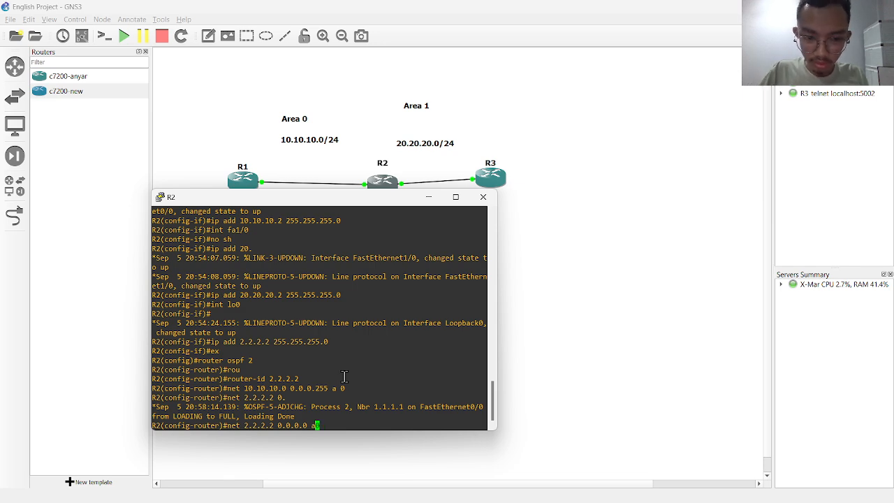
{"action": "type", "text": "0"}
{"action": "key", "text": "Return"}
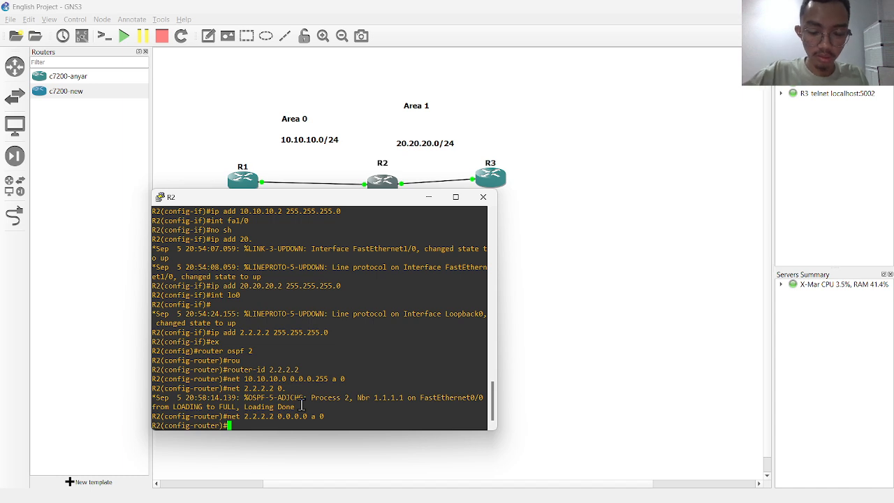
Advertise R2's link to R3 in OSPF with net 20.20.20.0 0.0.0.255 a 1
{"action": "type", "text": "net"}
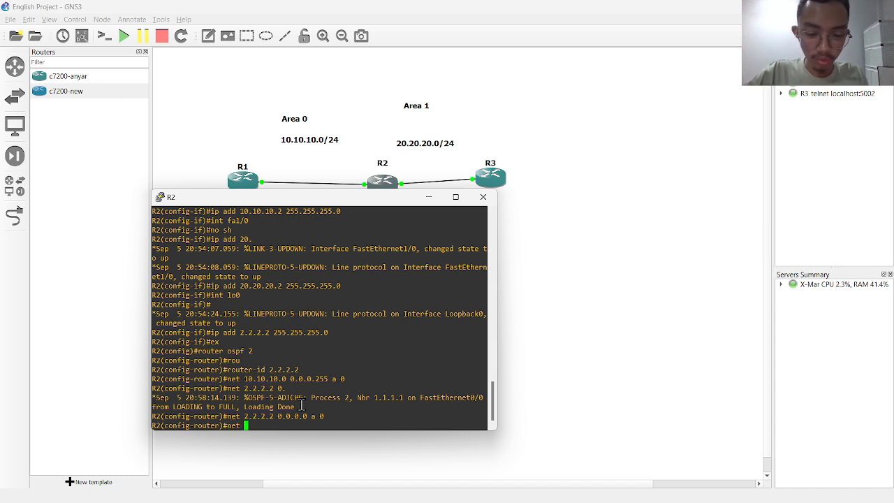
{"action": "type", "text": " 20.2"}
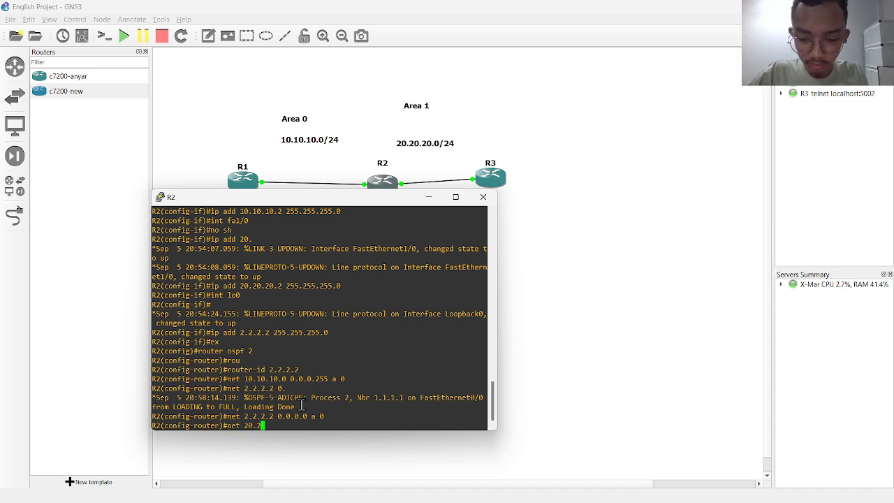
{"action": "type", "text": "0.20."}
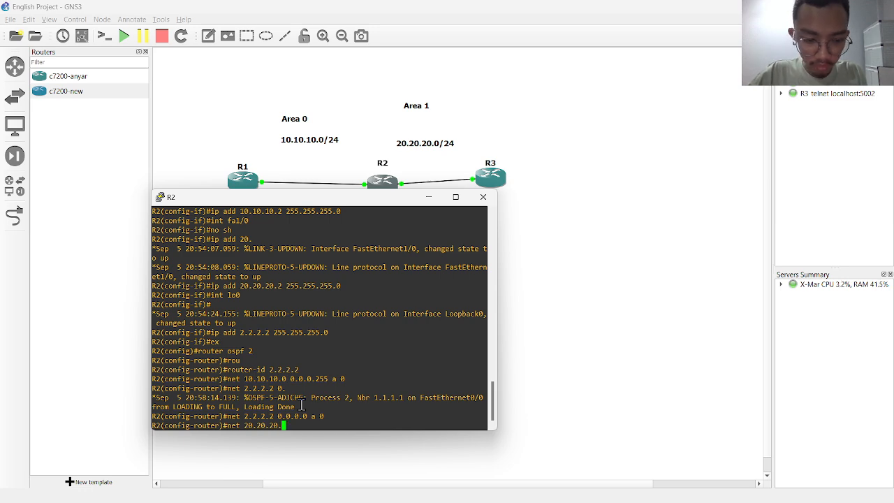
{"action": "type", "text": "0 0.0."}
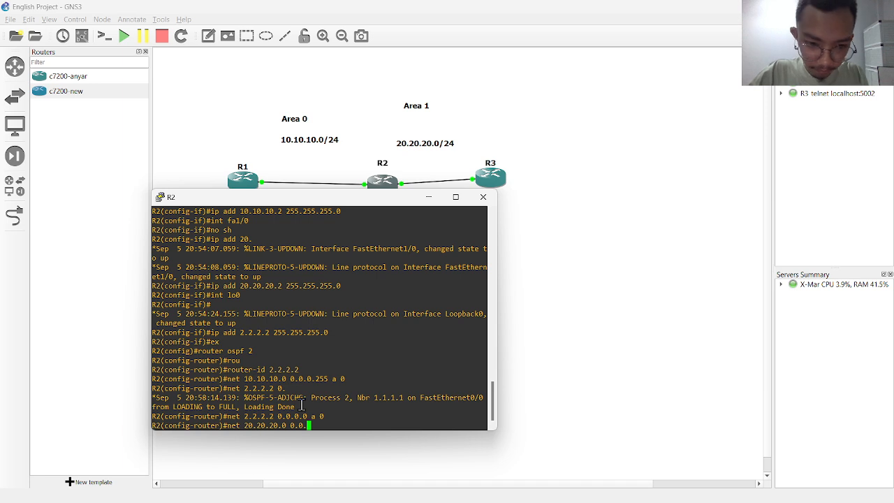
{"action": "type", "text": "0.255 a 1"}
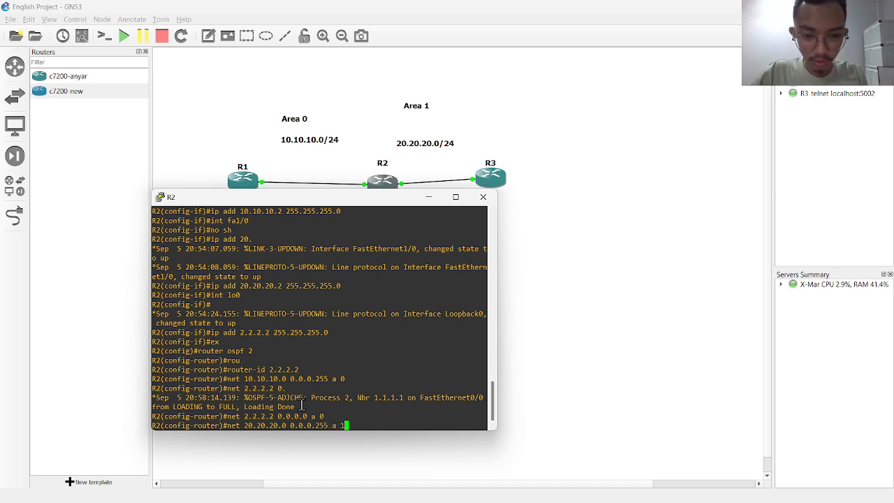
{"action": "key", "text": "Return"}
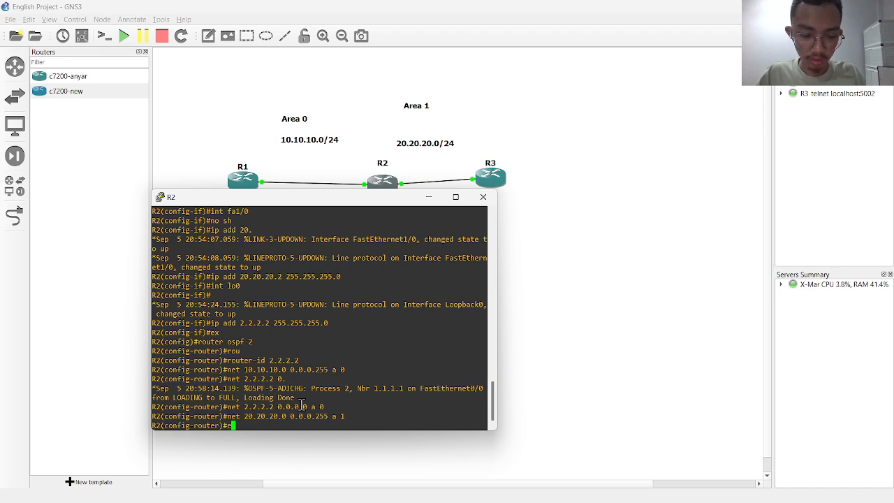
Exit R2's OSPF configuration mode with ex and put its console away
{"action": "type", "text": "e"}
{"action": "key", "text": "Return"}
{"action": "type", "text": "ex"}
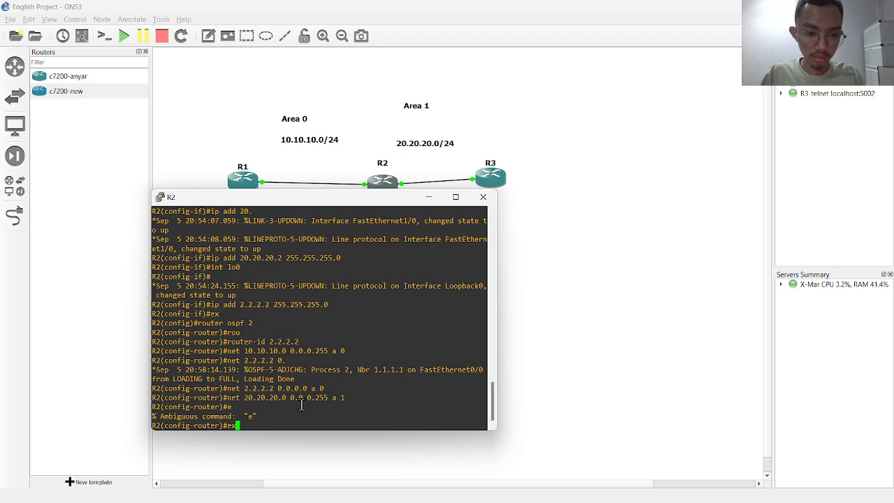
{"action": "key", "text": "Return"}
{"action": "left_click", "coordinate": [429, 197]}
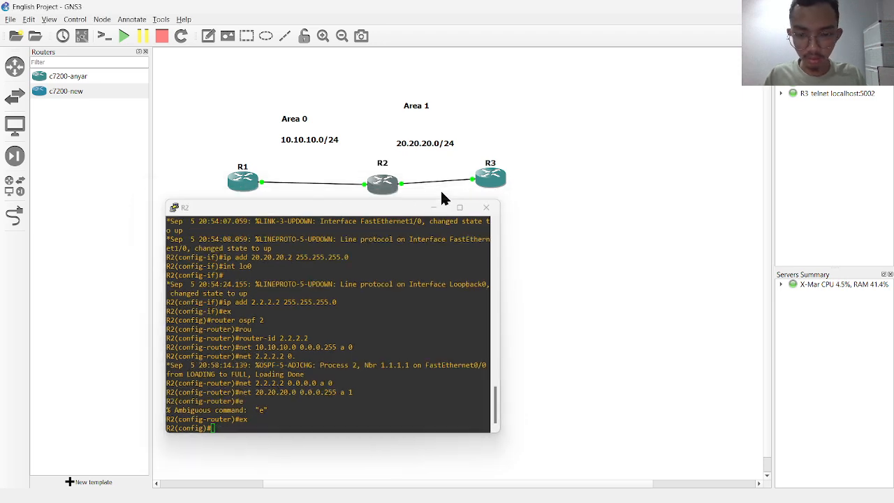
Open R3's console and start OSPF process 3 with router ospf 3
{"action": "double_click", "coordinate": [497, 177]}
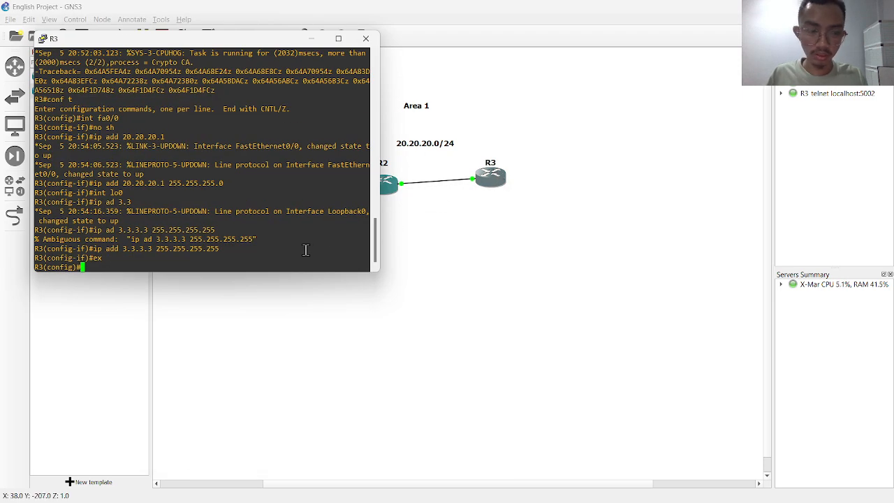
{"action": "type", "text": "router"}
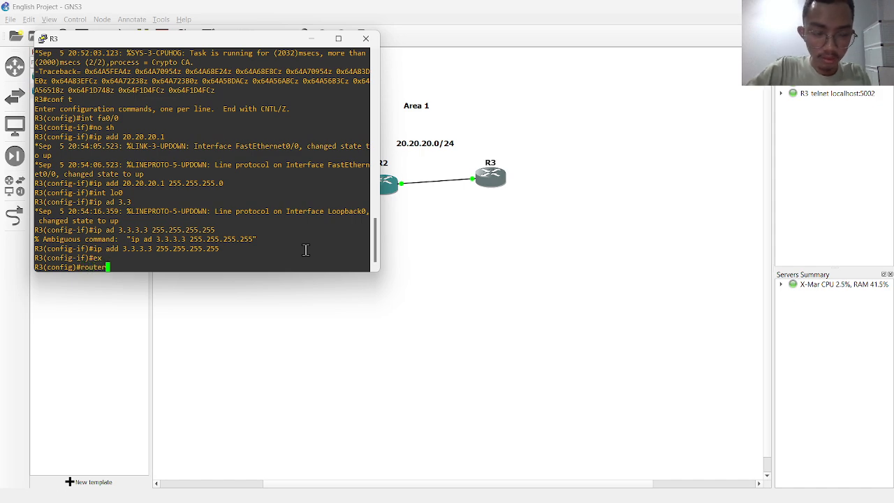
{"action": "type", "text": " ospf 3"}
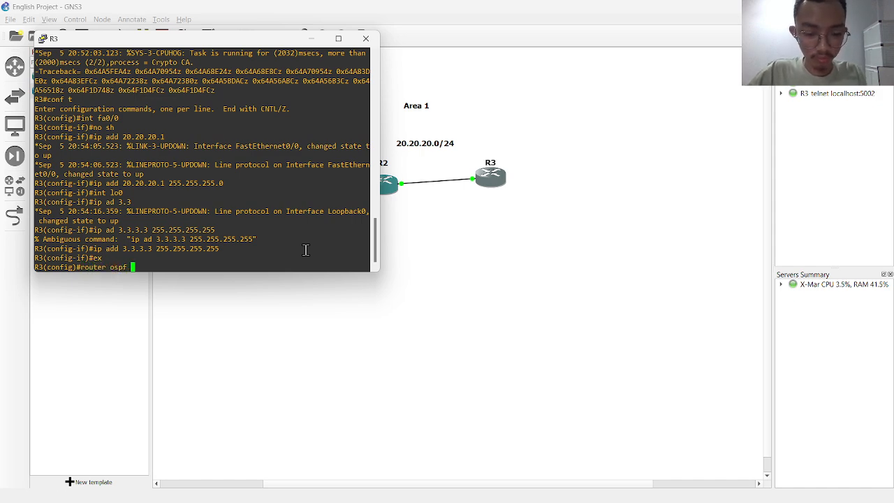
{"action": "key", "text": "Return"}
Set R3's OSPF router ID to 3.3.3.3 with the router-id command
{"action": "type", "text": "router)#rou"}
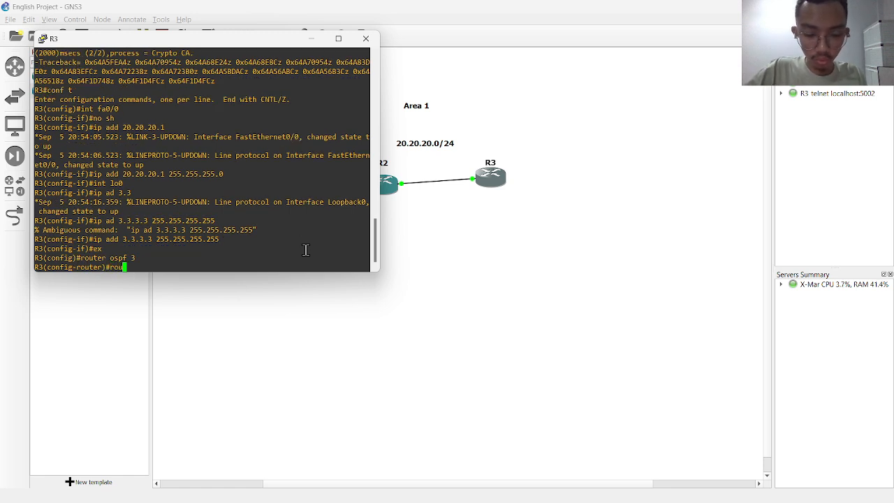
{"action": "key", "text": "Tab"}
{"action": "type", "text": "3.3.3.3"}
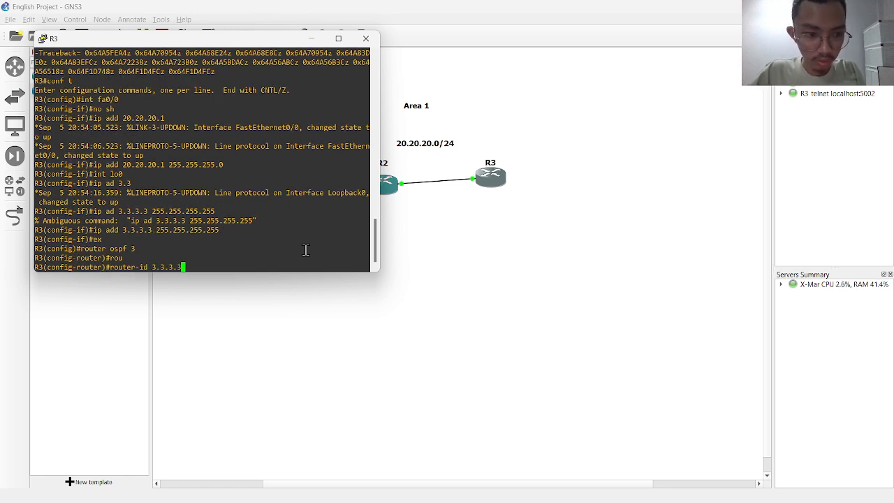
{"action": "key", "text": "Tab"}
{"action": "key", "text": "Down"}
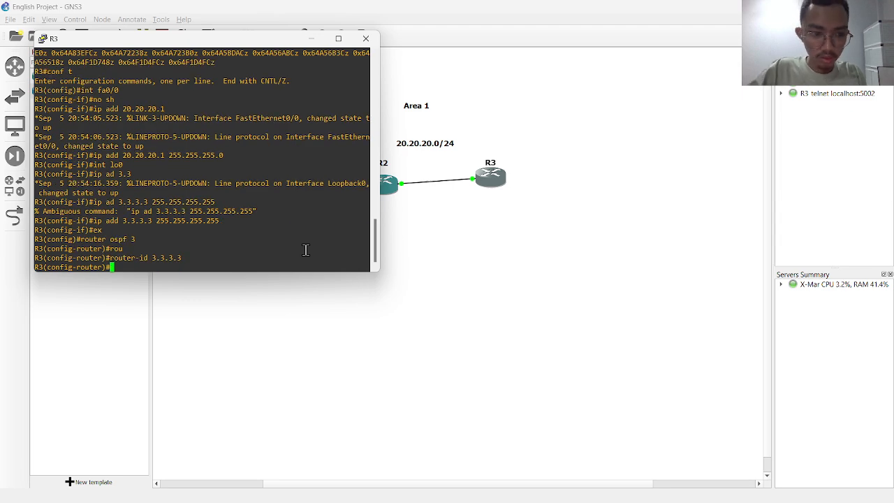
Advertise R3's link to R2 in OSPF with net 20.20.20.0 0.0.0.255 a 1
{"action": "type", "text": "net"}
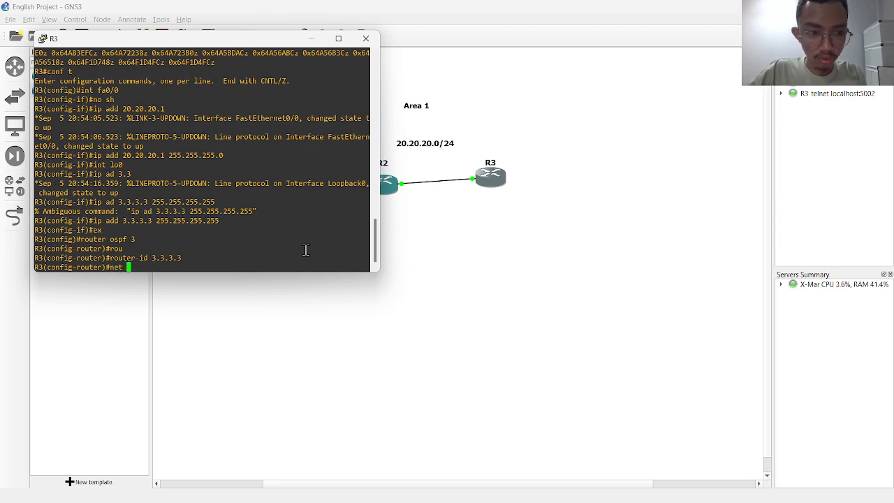
{"action": "type", "text": " 20.20.20"}
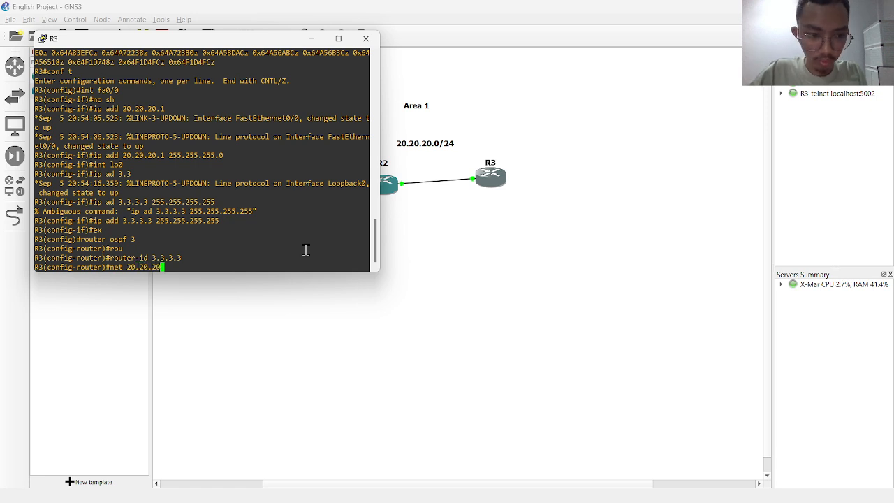
{"action": "type", "text": ".0 0.0"}
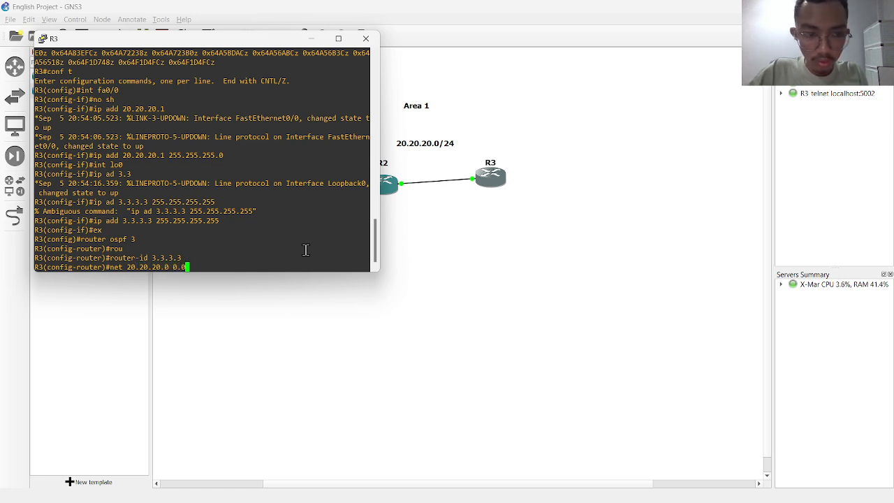
{"action": "type", "text": ".0"}
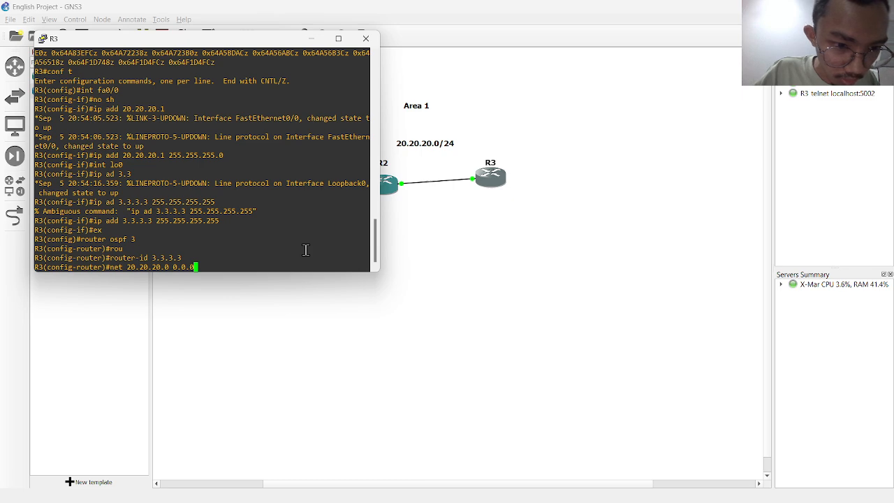
{"action": "type", "text": "."}
{"action": "type", "text": "255 a 1"}
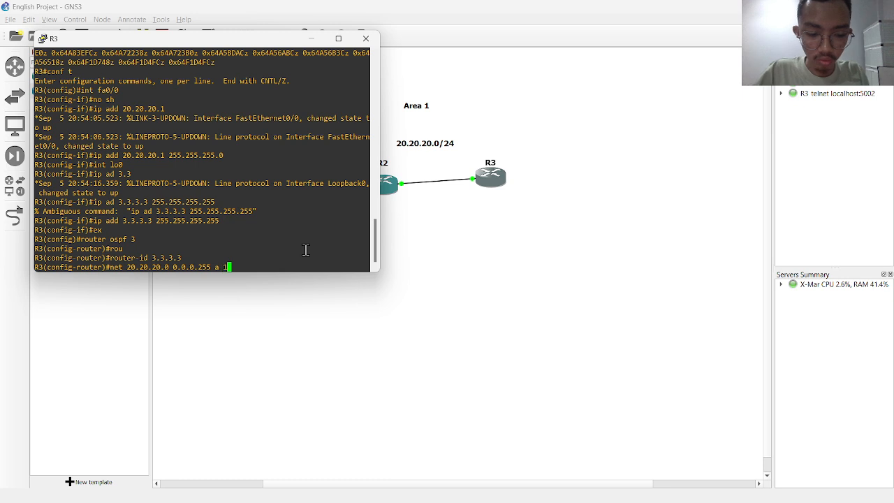
{"action": "key", "text": "Return"}
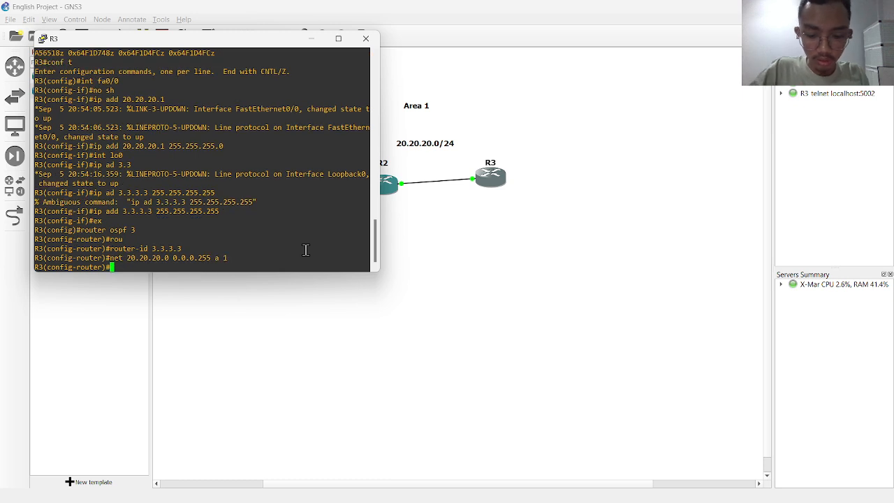
Advertise R3's loopback in OSPF with net 3.3.3.3 0.0.0.0 a 1, and exit router configuration mode with ex
{"action": "type", "text": "net 3.3.3.3"}
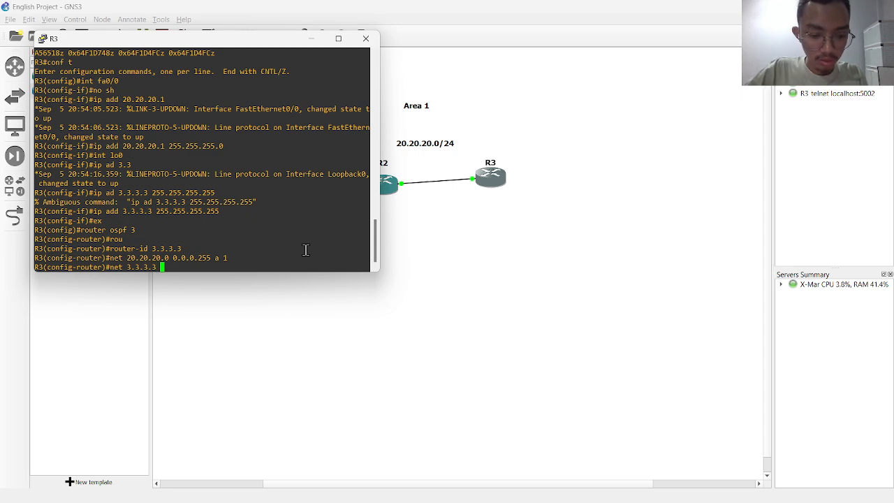
{"action": "type", "text": " 0.0."}
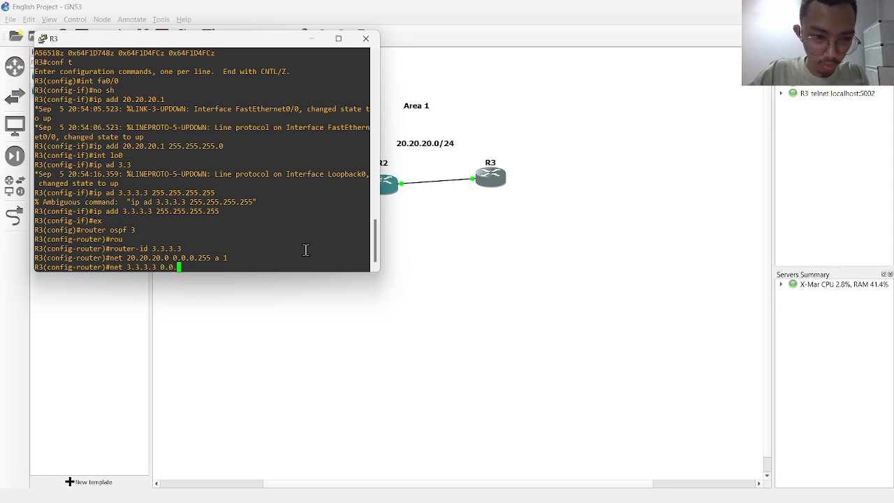
{"action": "type", "text": "0.0 a 1"}
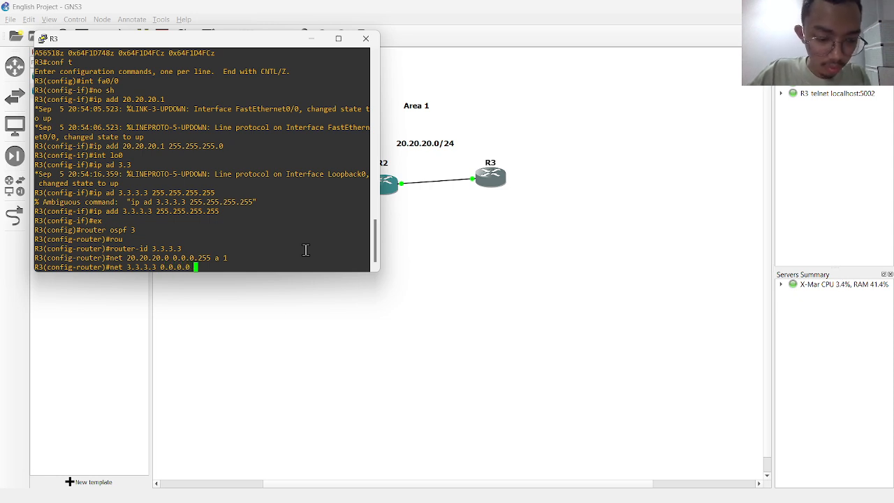
{"action": "key", "text": "Return"}
{"action": "type", "text": "er)#e"}
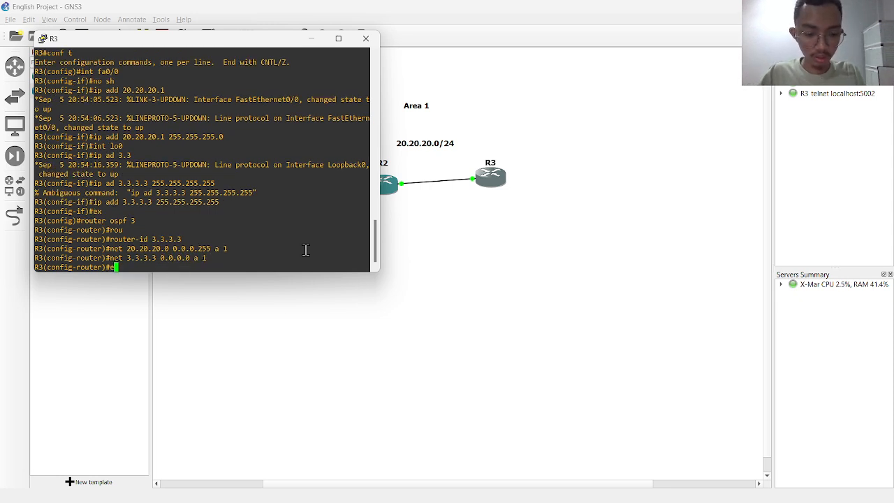
{"action": "type", "text": "x"}
{"action": "key", "text": "Return"}
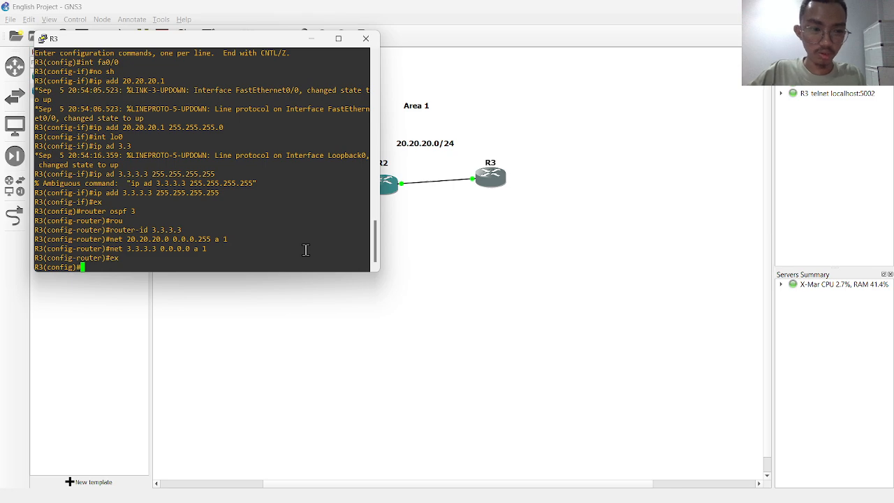
Review the OSPF configuration and neighbour messages in the R2 and R3 consoles
{"action": "left_click", "coordinate": [388, 195]}
{"action": "double_click", "coordinate": [388, 194]}
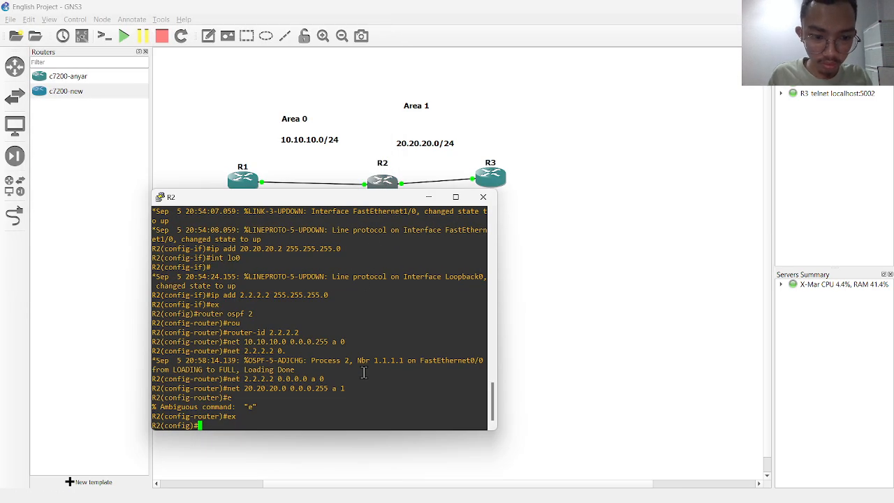
{"action": "left_click", "coordinate": [488, 179]}
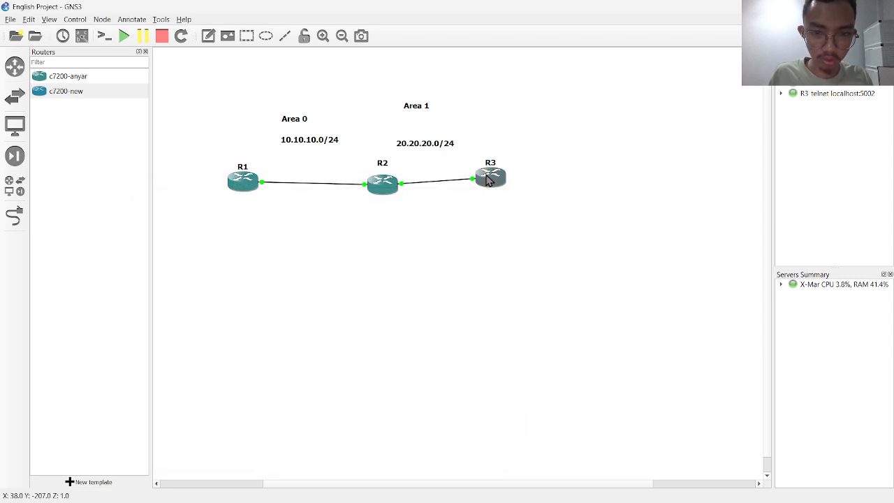
{"action": "double_click", "coordinate": [488, 180]}
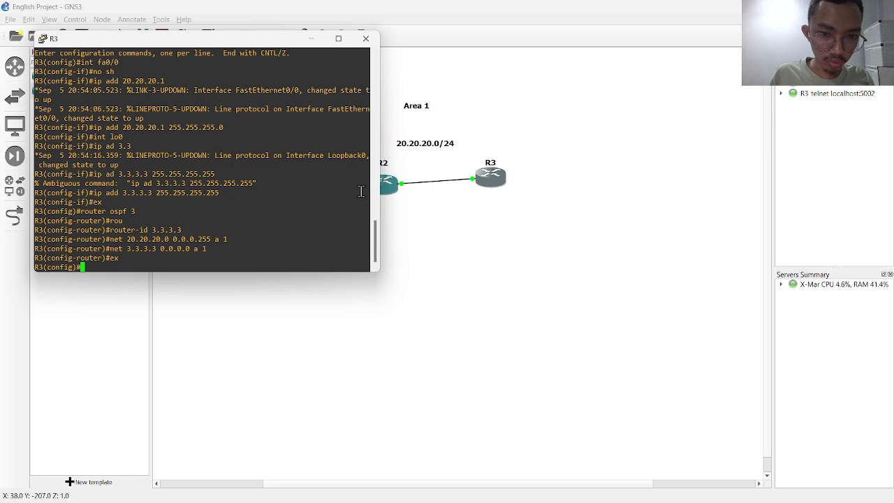
{"action": "left_click", "coordinate": [391, 189]}
{"action": "double_click", "coordinate": [391, 190]}
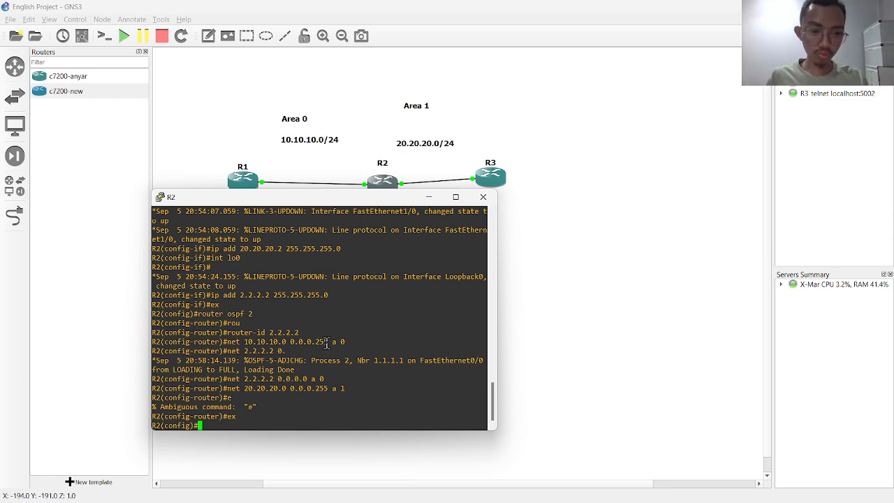
{"action": "left_click", "coordinate": [484, 197]}
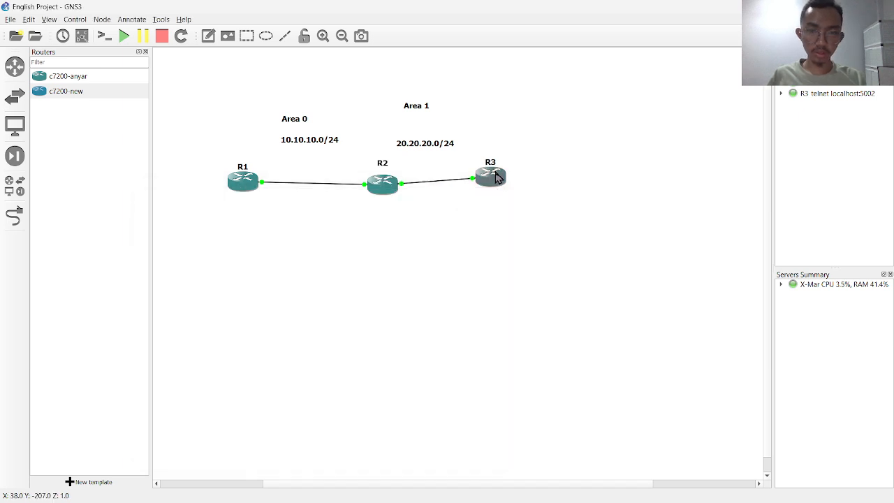
Test connectivity from R3 to R1's loopback with do ping 1.1.1.1
{"action": "double_click", "coordinate": [490, 174]}
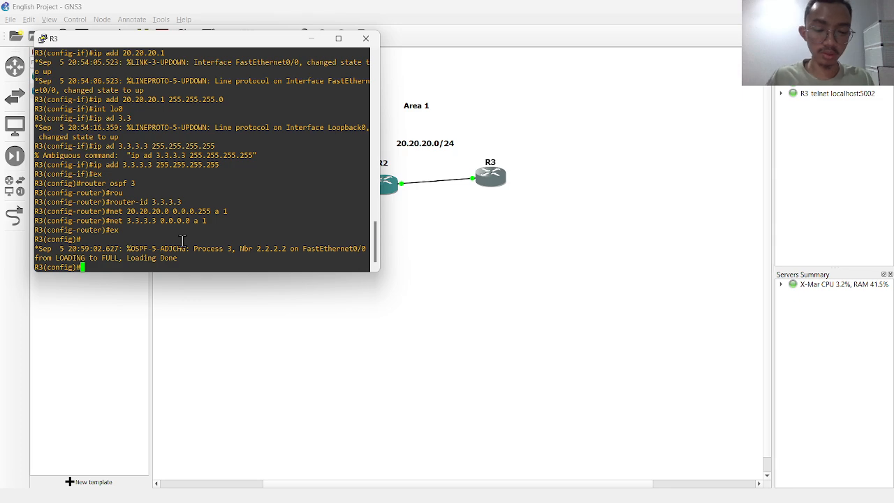
{"action": "type", "text": "o pin"}
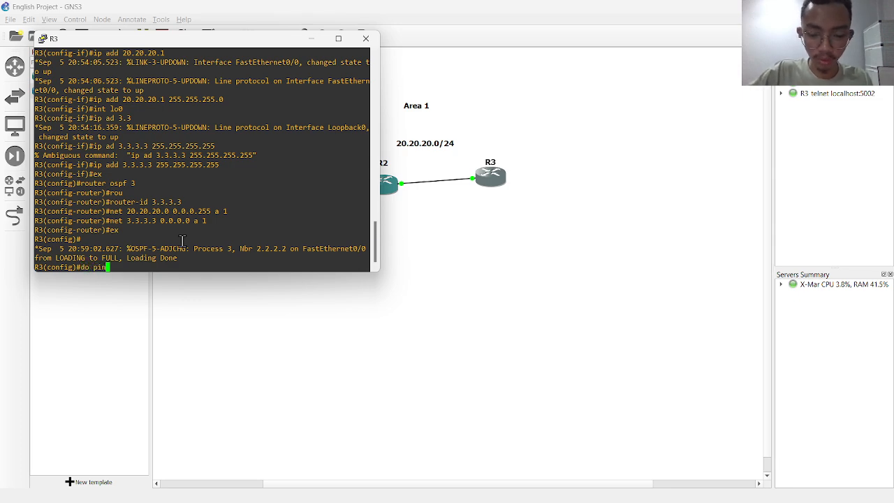
{"action": "type", "text": "g 1.1.1.1"}
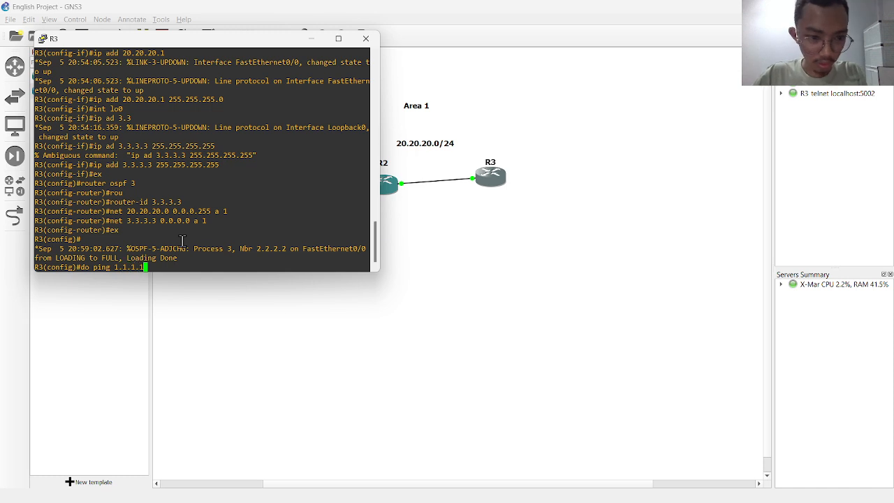
{"action": "key", "text": "Return"}
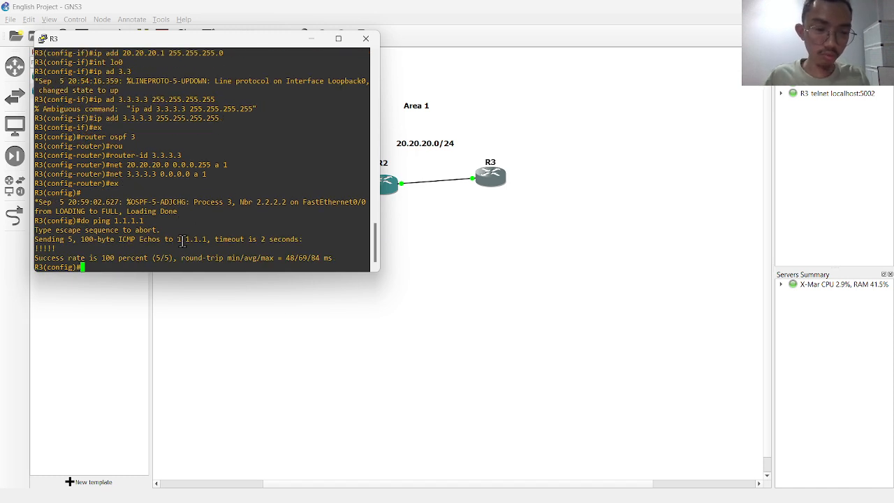
{"action": "left_click", "coordinate": [468, 210]}
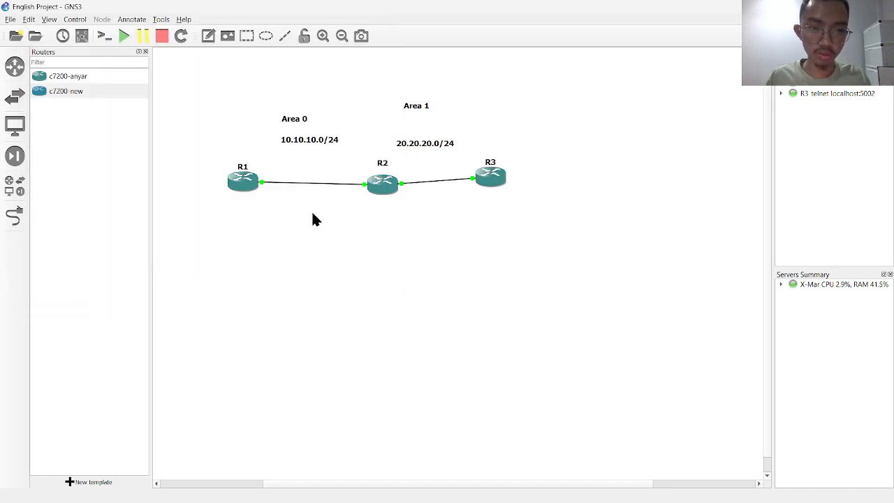
Open R1's console and display its OSPF database with do sh ip ospf data
{"action": "double_click", "coordinate": [244, 180]}
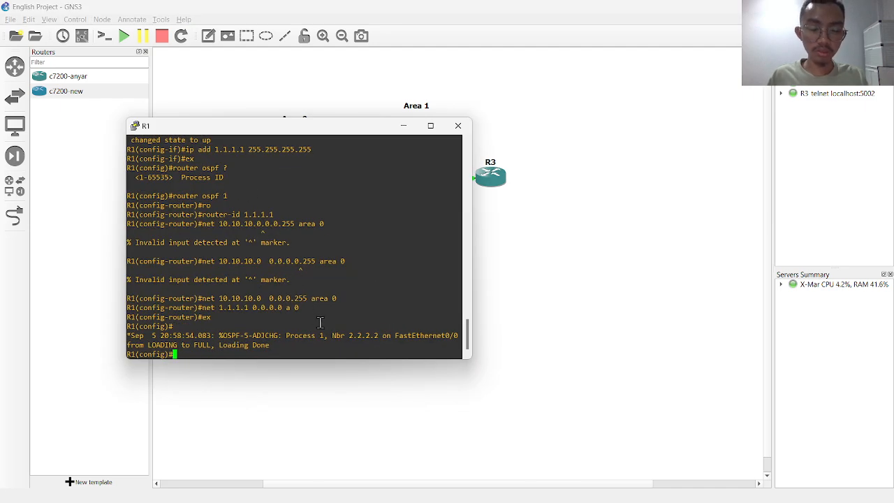
{"action": "type", "text": "do sh"}
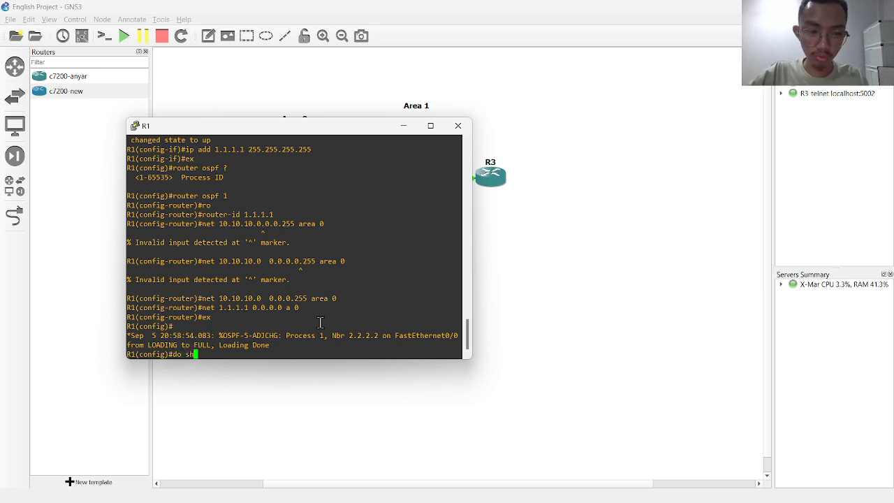
{"action": "type", "text": " ip osp"}
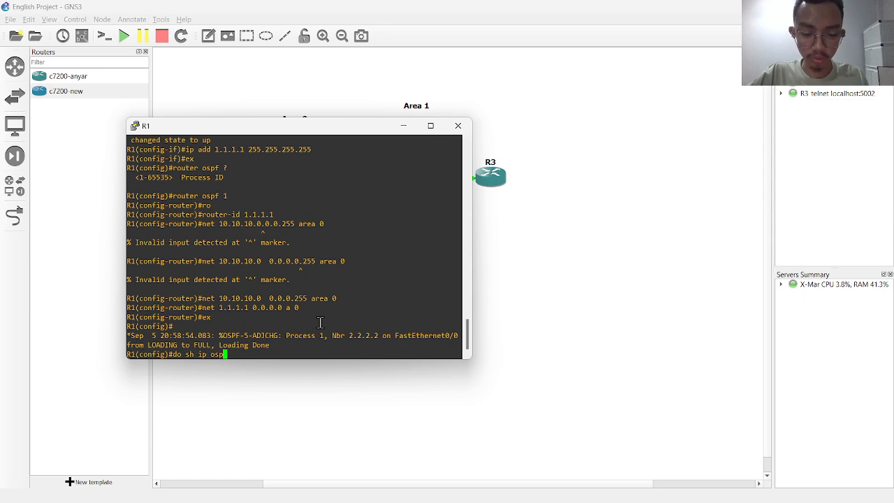
{"action": "type", "text": "f data"}
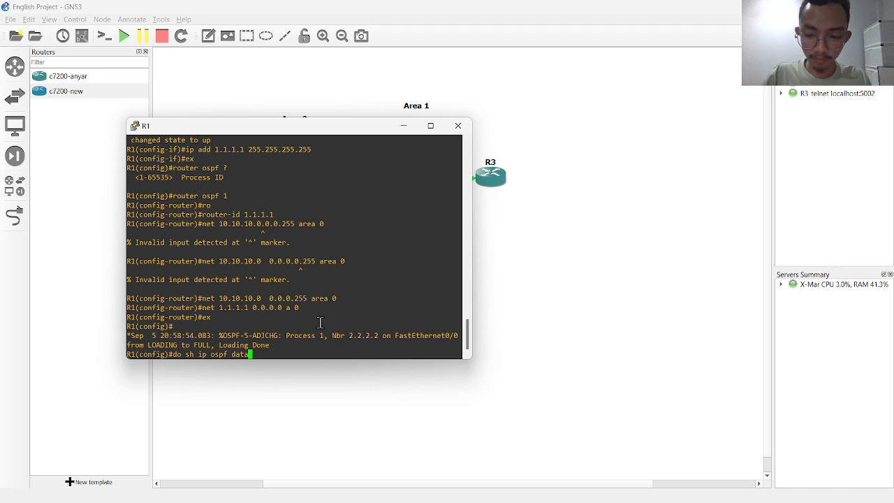
{"action": "key", "text": "Return"}
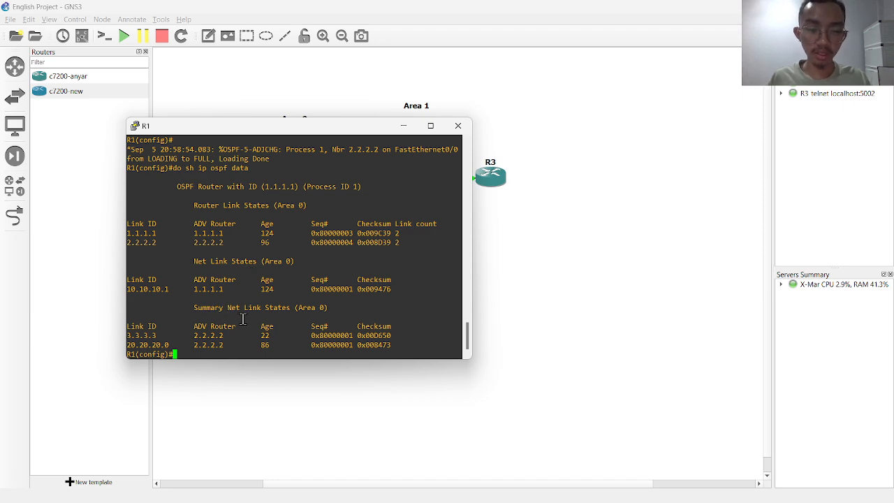
Display R1's routing table with do sh ip rou, and put the console away after reading it
{"action": "type", "text": "do"}
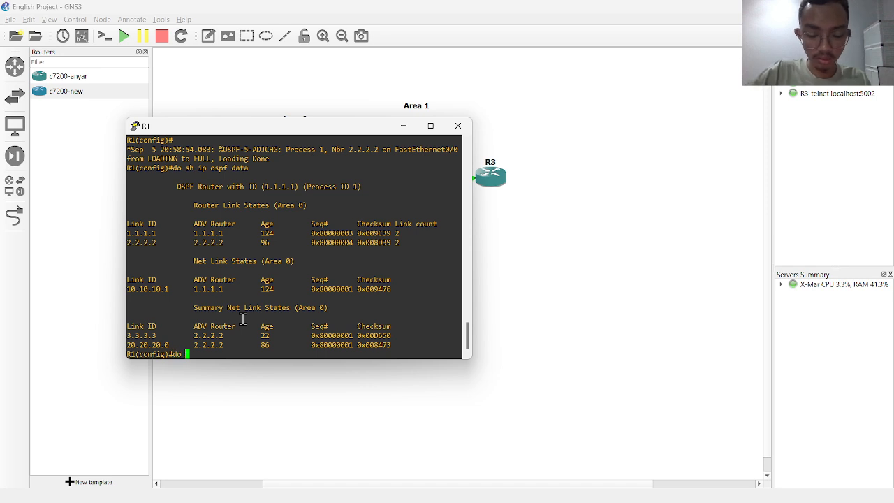
{"action": "type", "text": " sh"}
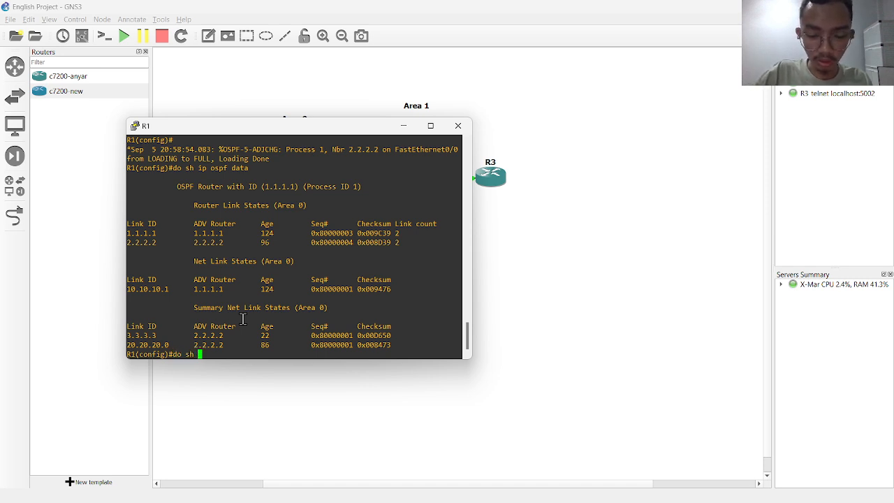
{"action": "type", "text": " ip rou"}
{"action": "key", "text": "Return"}
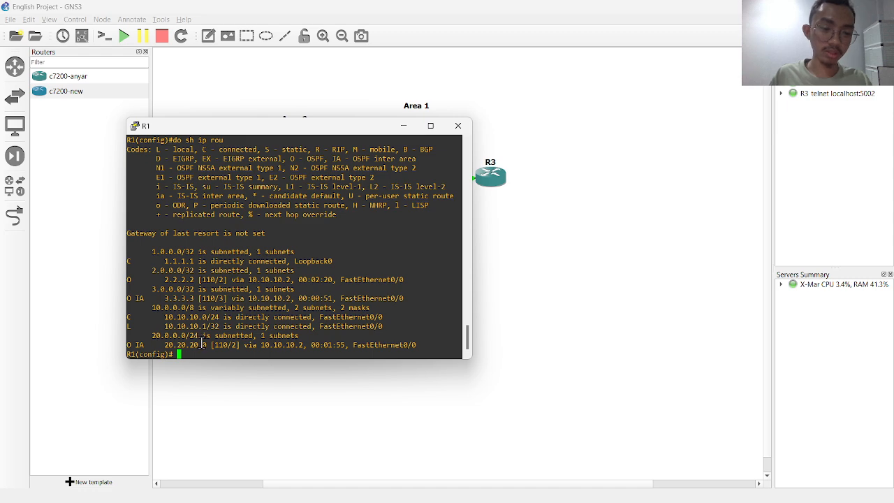
{"action": "left_click", "coordinate": [402, 127]}
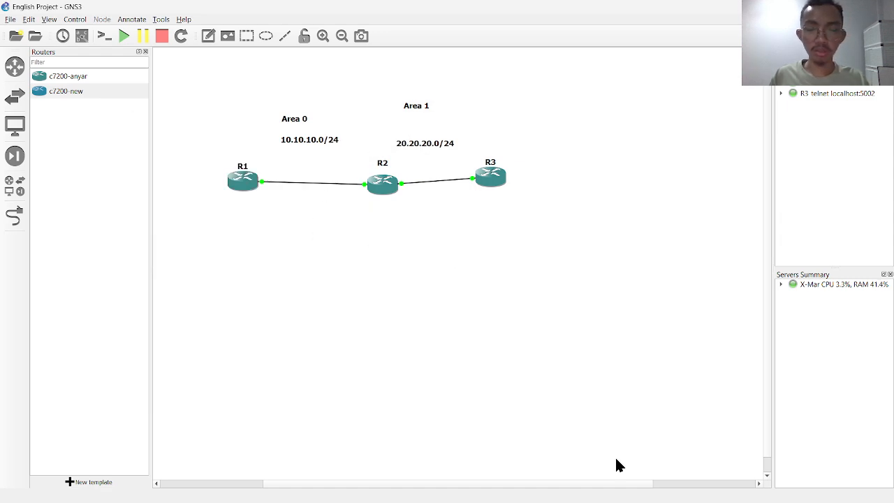
{"action": "left_click", "coordinate": [561, 490]}
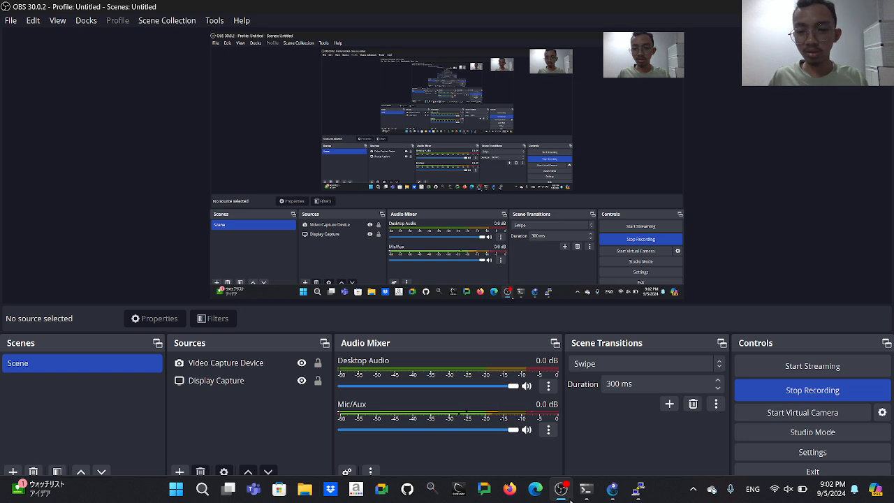